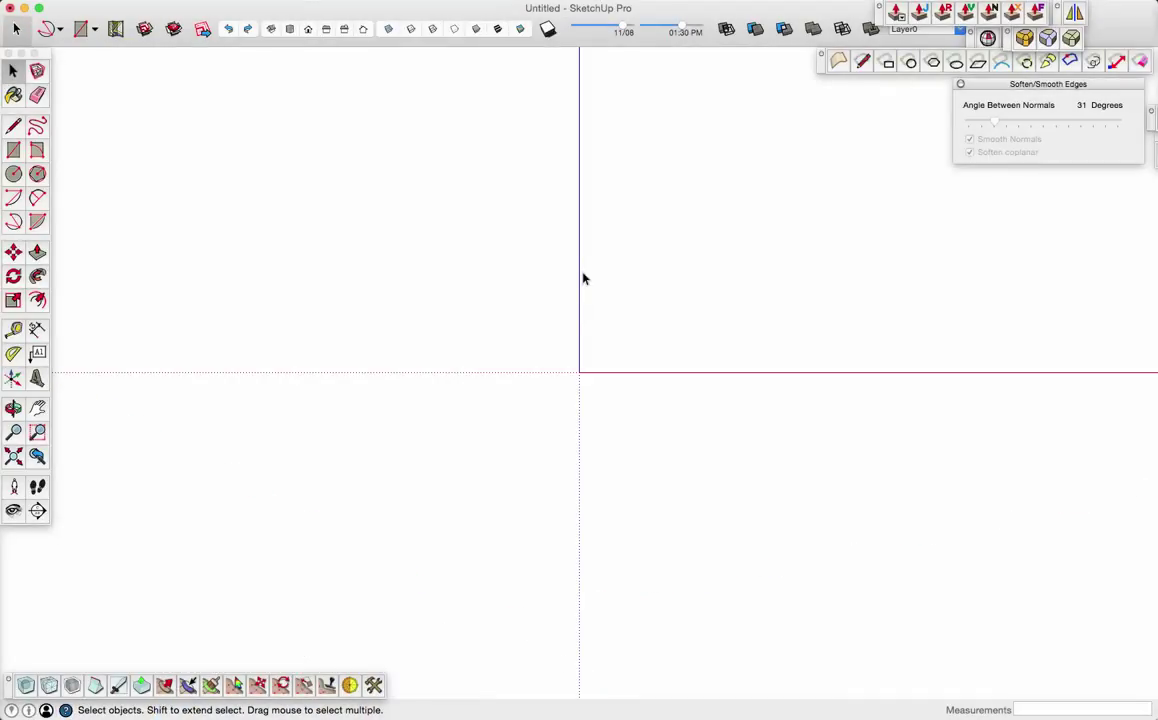
- Draw an upright rectangle about 26.8 by 43.3 inches starting at the origin
middle_click_drag(585, 279, 561, 483, "shift")
key("r")
left_click(551, 565)
left_click(770, 211)
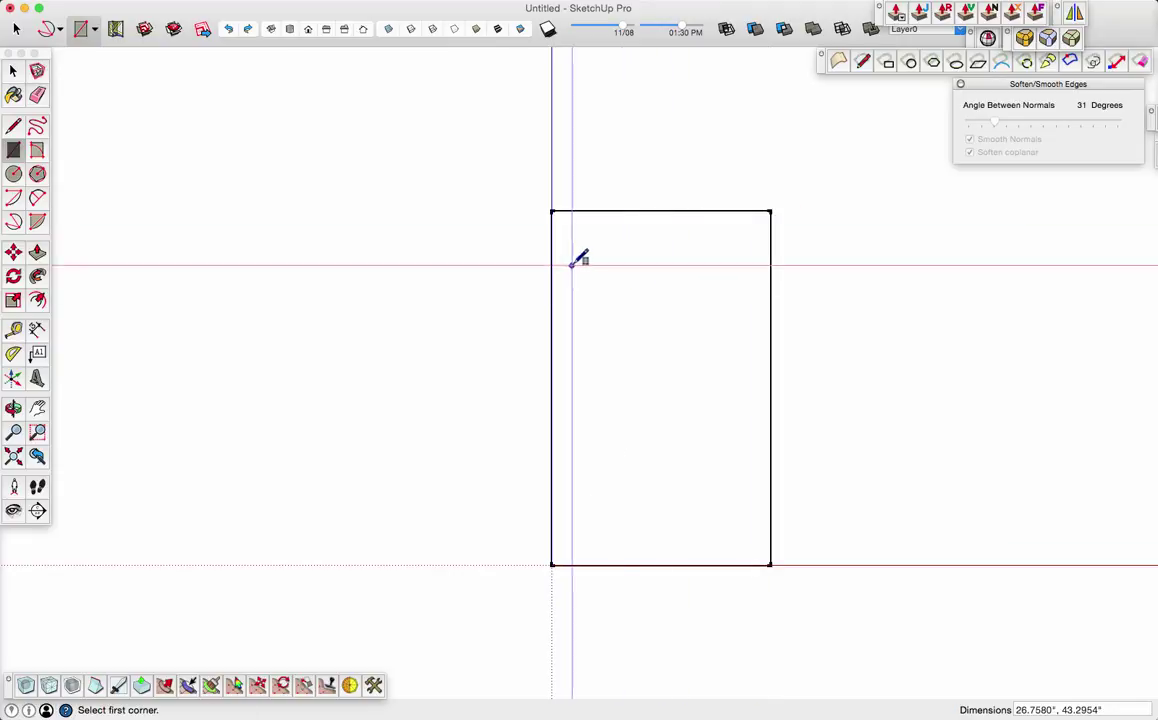
- Cut off the rectangle's upper-right and lower-left corners with diagonal lines and erase the leftover corner edges
left_click(661, 211)
key("l")
left_click(661, 211)
left_click(770, 387)
left_click(551, 487)
key("e")
left_click_drag(742, 196, 788, 242)
left_click_drag(578, 588, 536, 550)
- Extrude the six-sided face about 1.34 inches with Push/Pull to make a thin panel
middle_click_drag(491, 464, 630, 528)
scroll(565, 309, "up", 3)
key("p")
left_click_drag(634, 325, 621, 323)
left_click(621, 323)
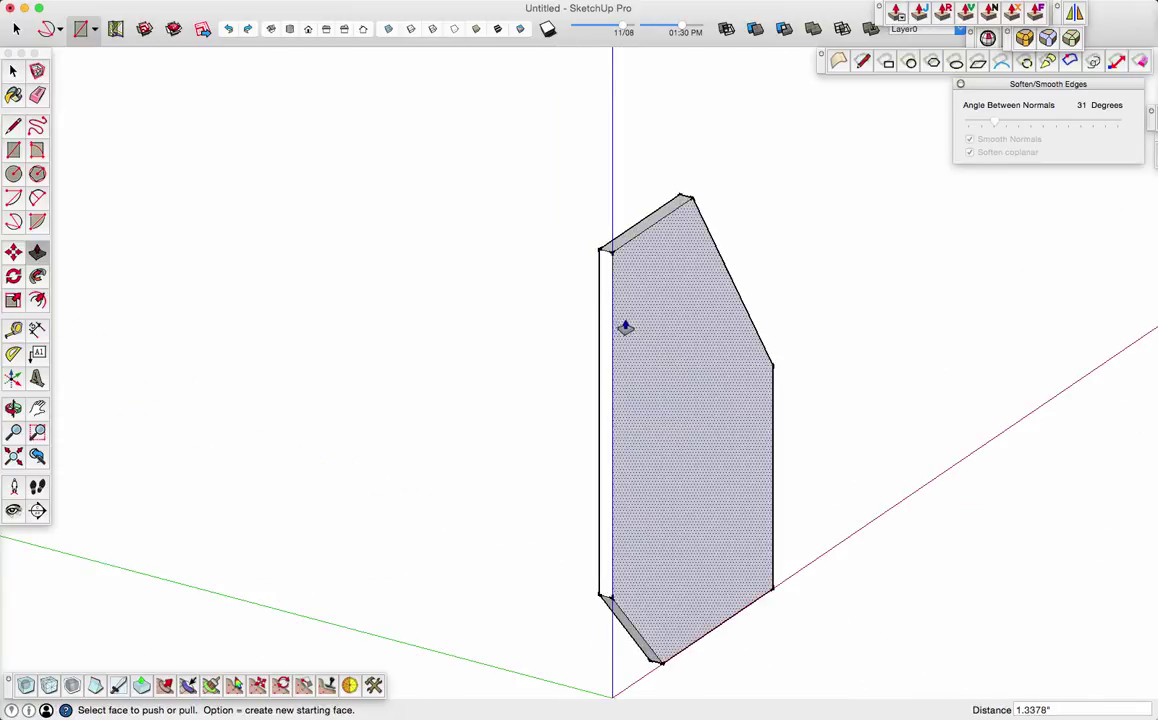
- Try rounding the panel's upper-left and lower-right corner edges using Round Corner with a 5-inch offset and 10 segments
scroll(626, 328, "down", 3)
key("space")
left_click(610, 269)
middle_click_drag(610, 271, 50, 172)
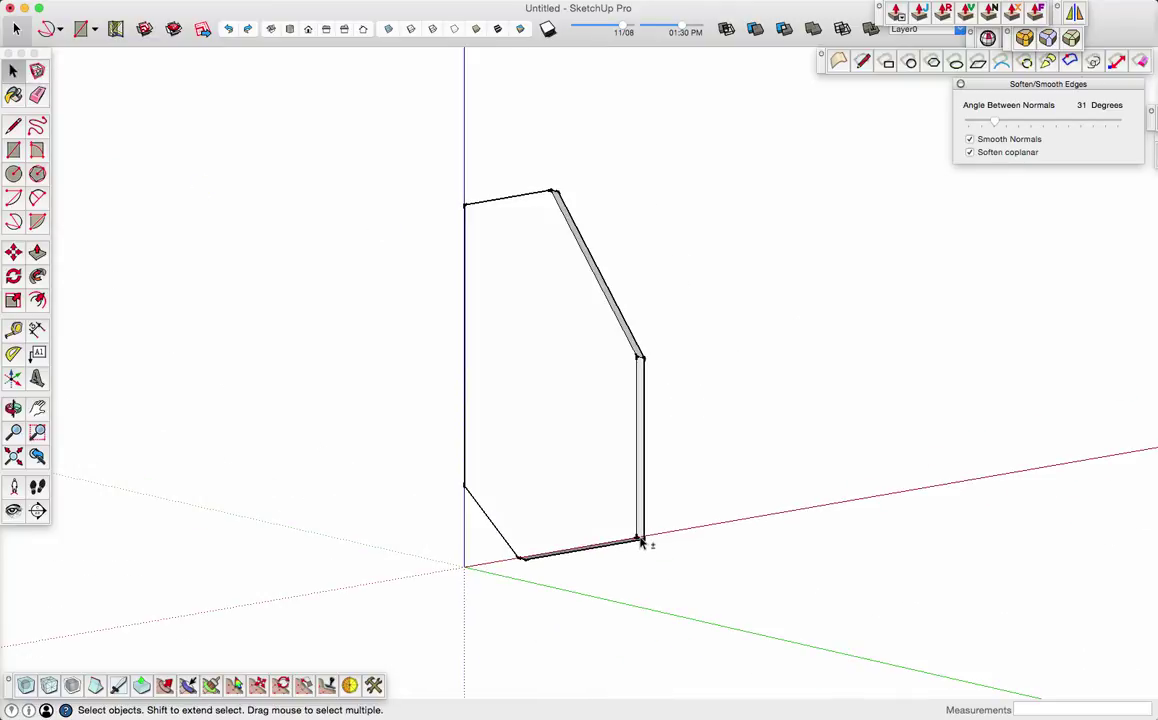
middle_click_drag(646, 545, 721, 439)
scroll(667, 414, "up", 5)
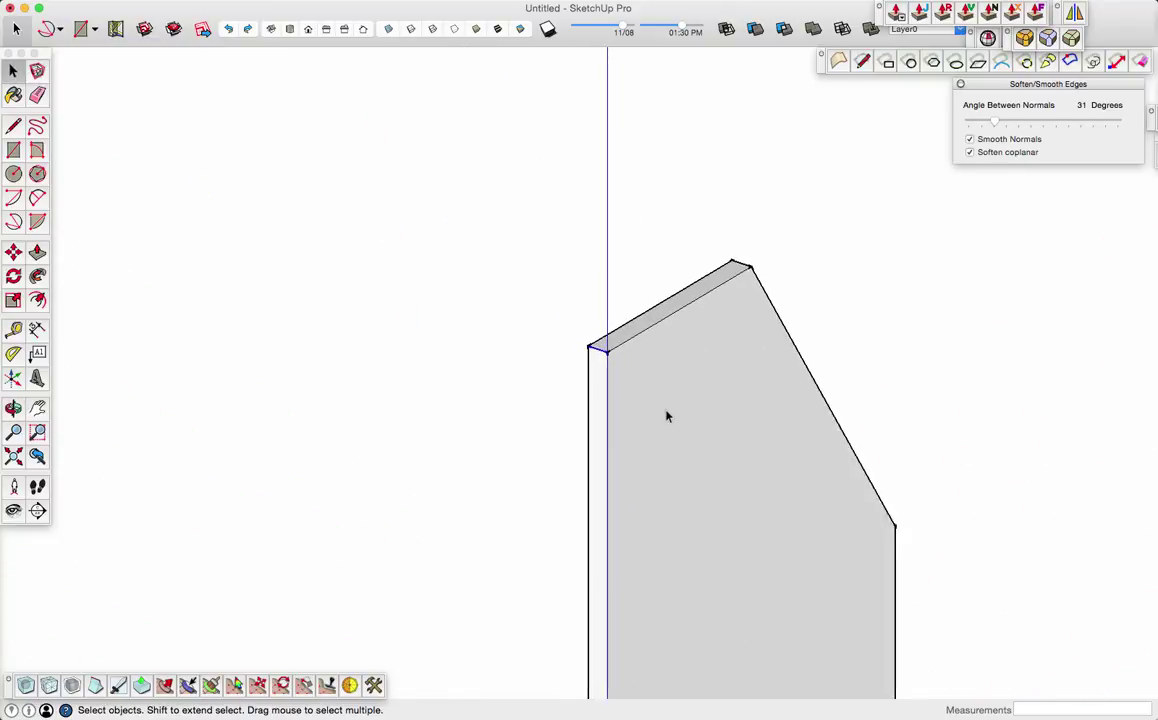
left_click(1025, 38)
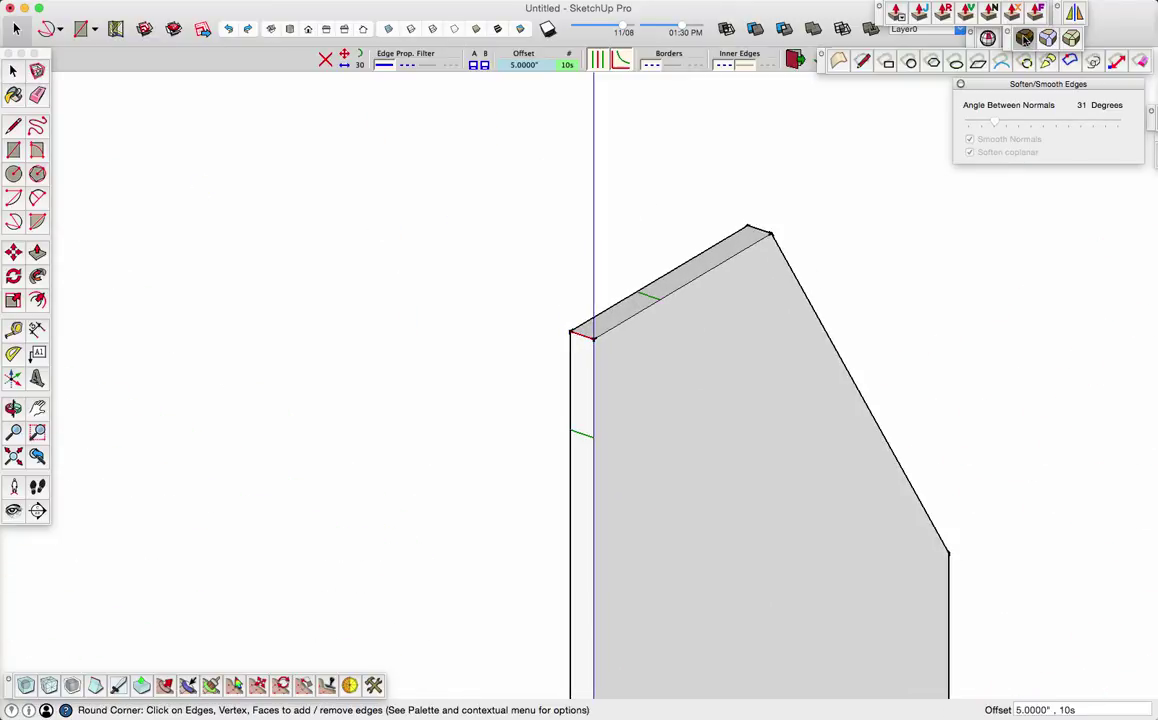
left_click(537, 67)
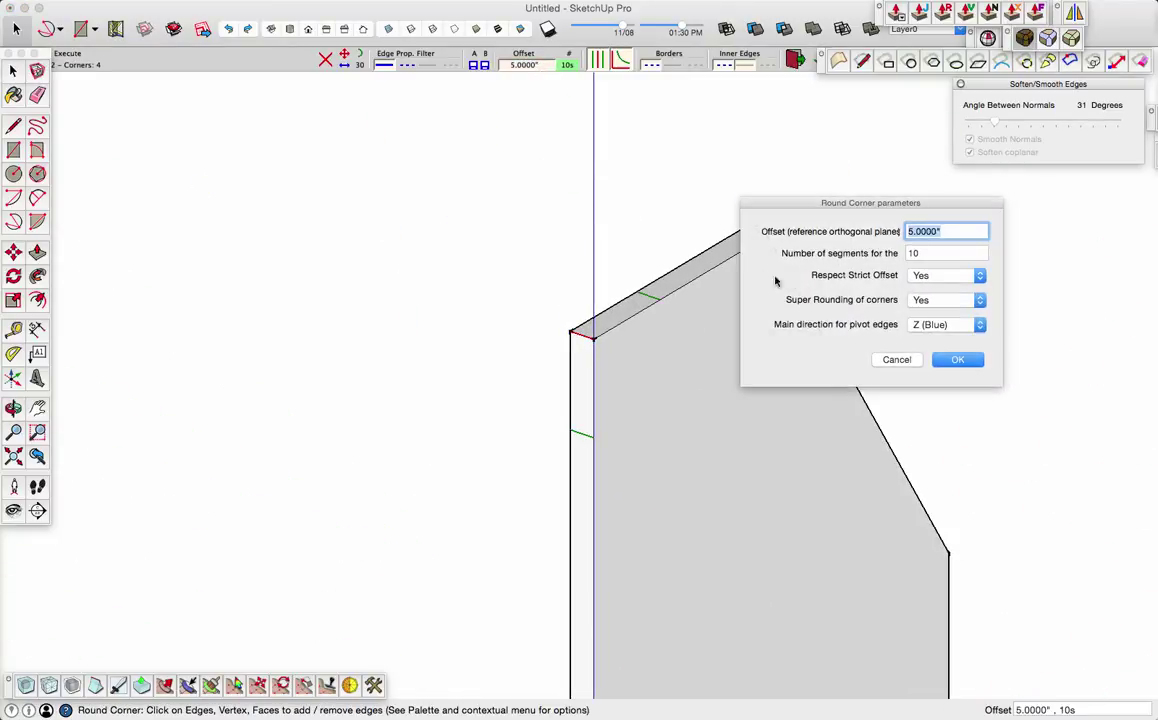
left_click(969, 360)
left_click(492, 296)
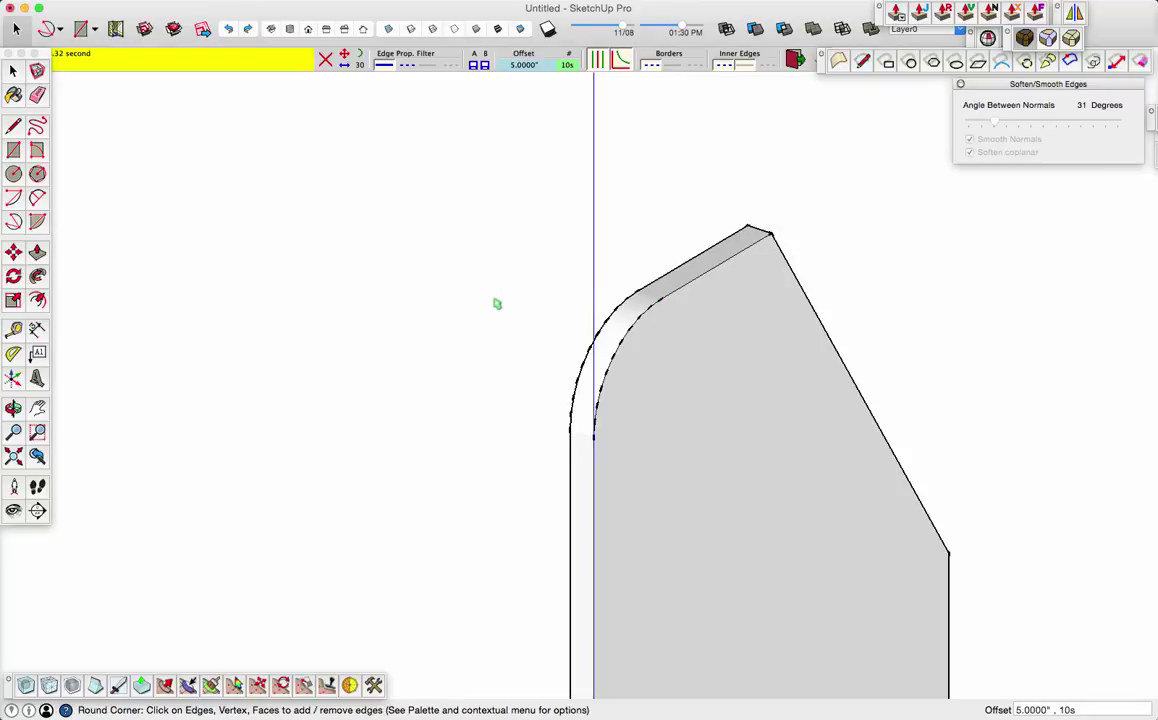
scroll(497, 304, "down", 1)
scroll(497, 304, "down", 4)
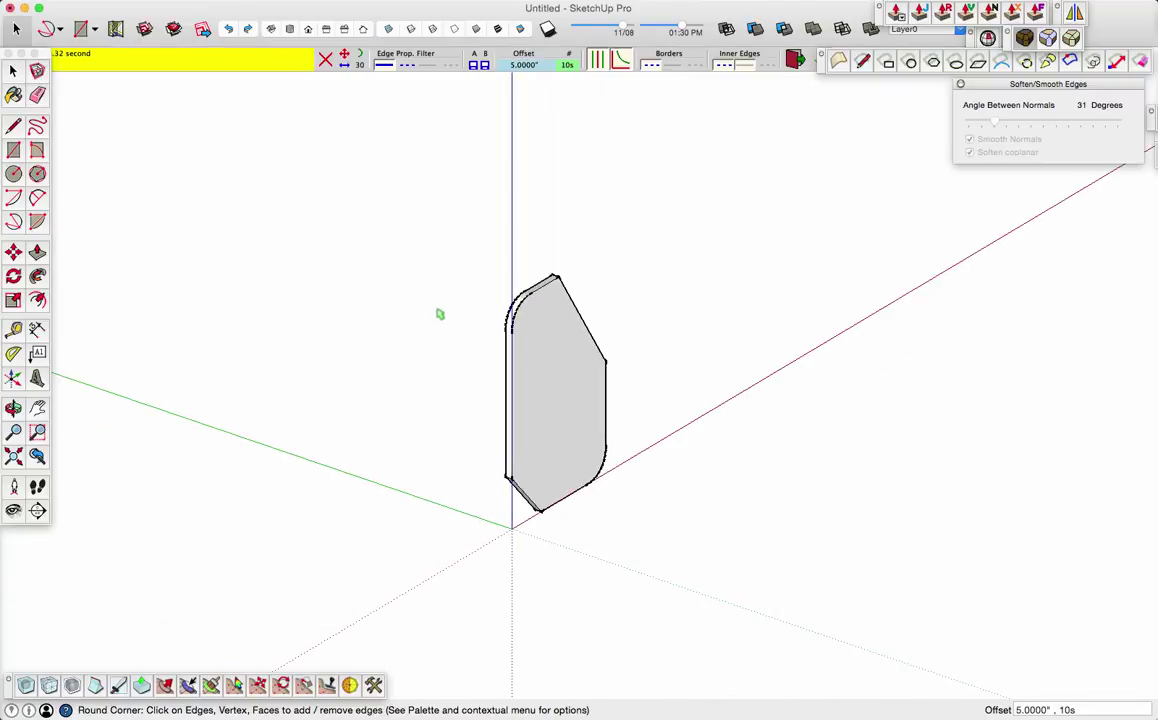
- Try rounding the panel's upper-left corner edge using Round Corner with a 4-inch offset
scroll(440, 315, "up", 3)
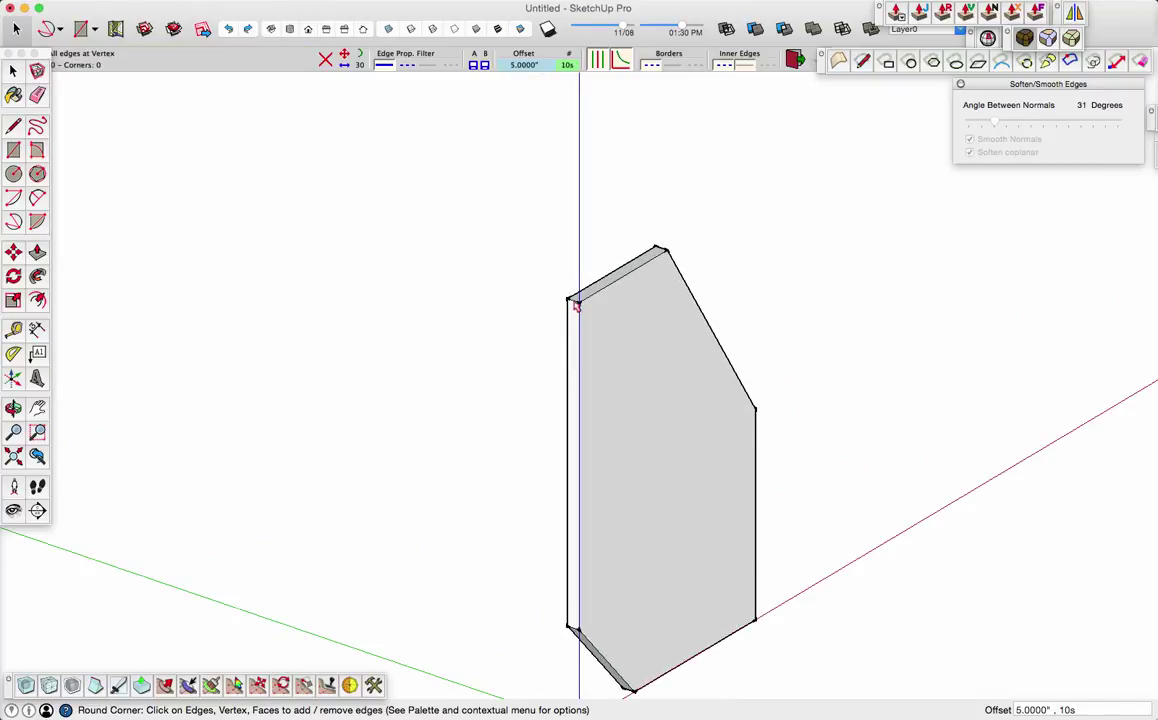
scroll(575, 308, "up", 3)
scroll(640, 386, "down", 1)
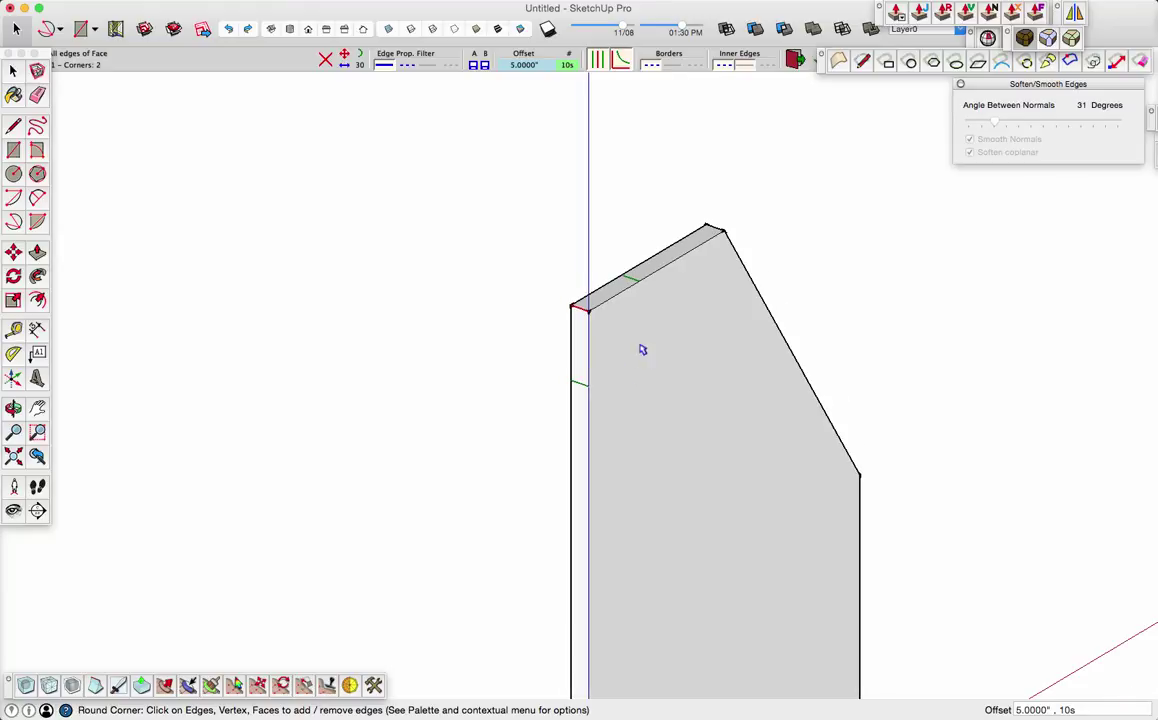
left_click(527, 65)
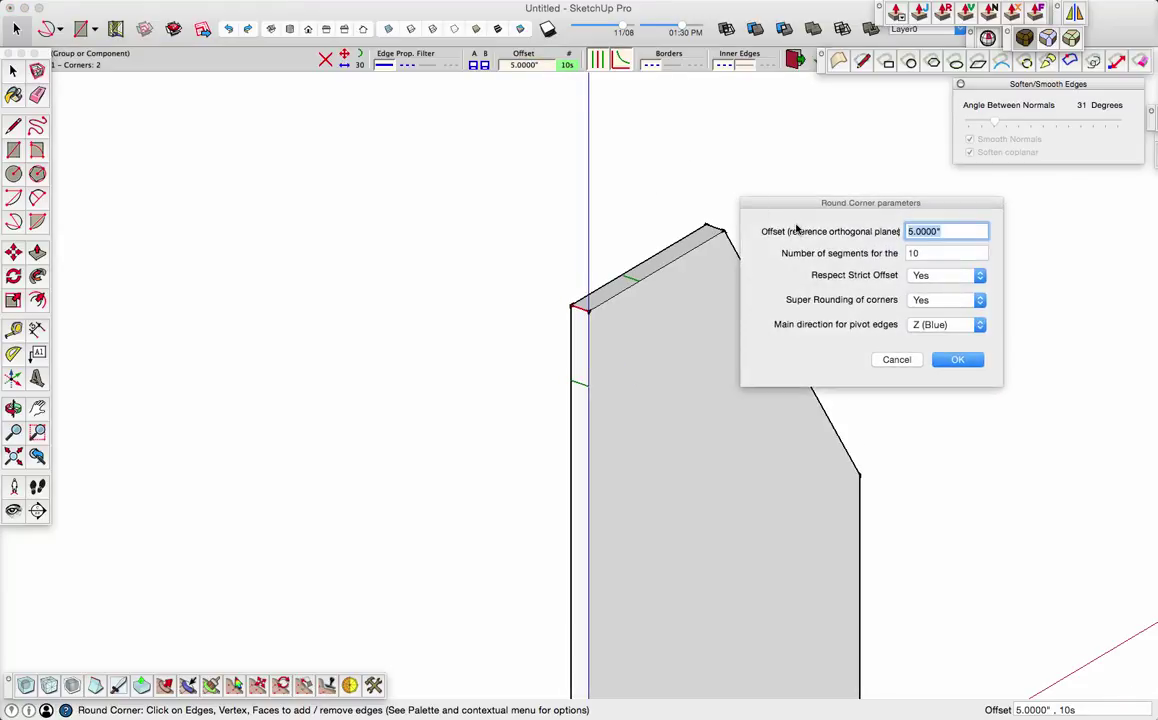
left_click(958, 360)
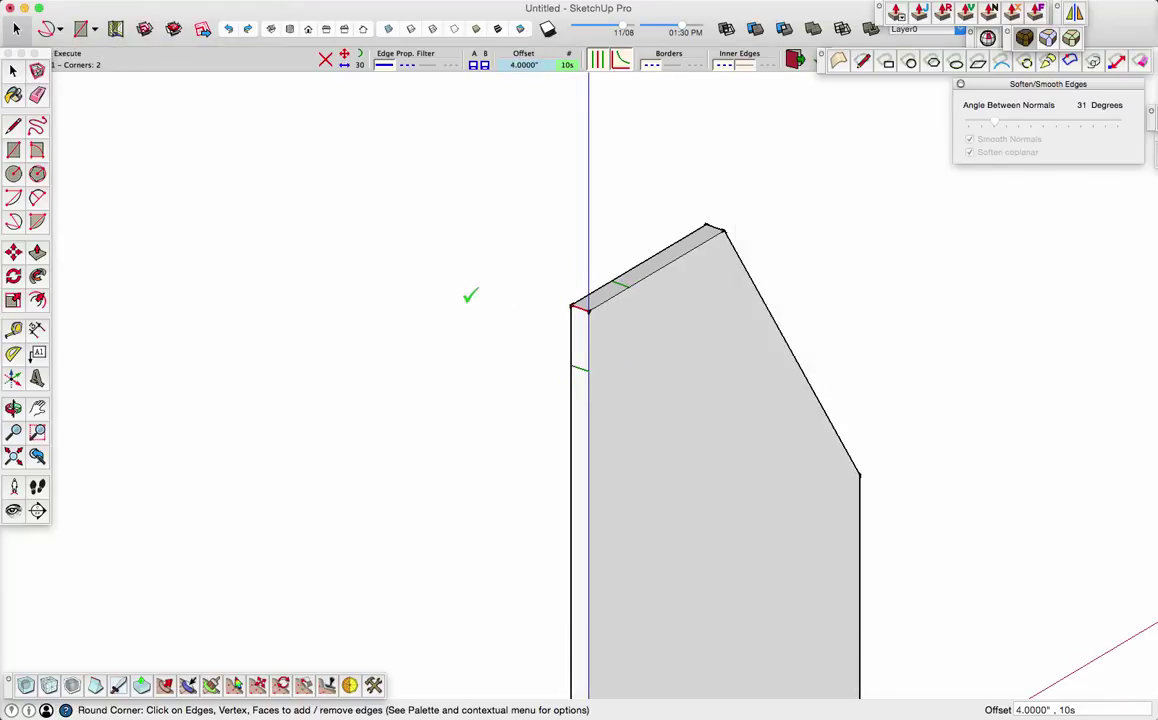
left_click(470, 295)
scroll(481, 308, "down", 4)
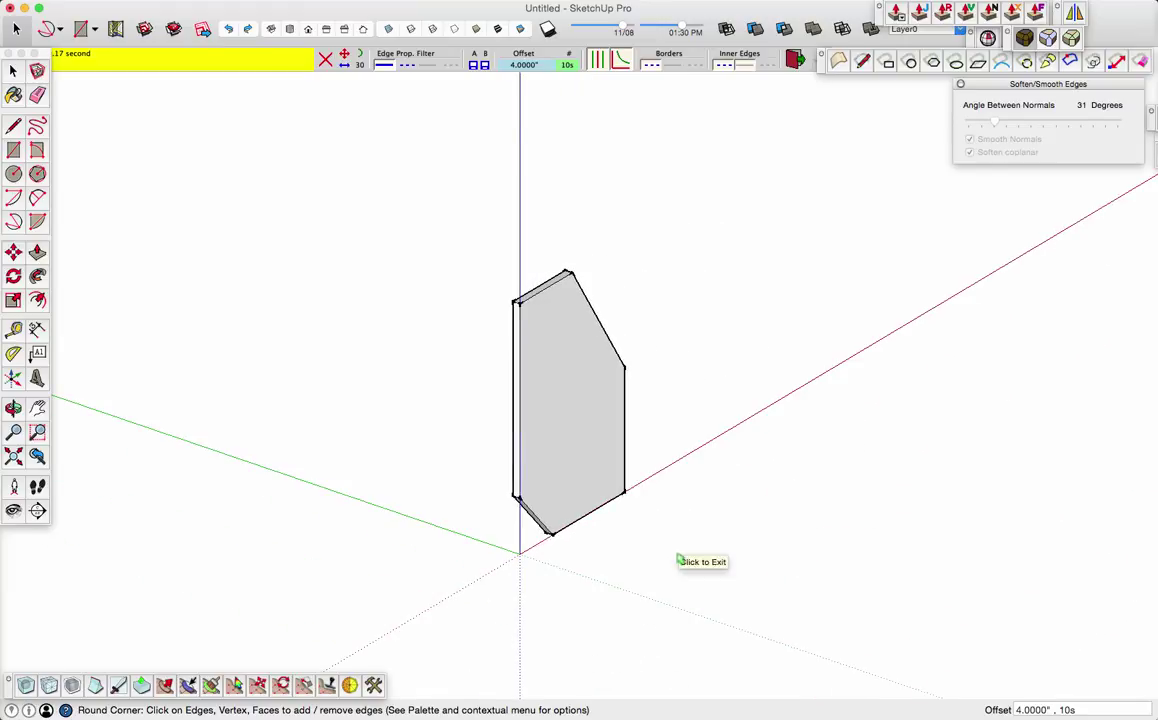
- Round the panel's upper-left and lower-right corner edges using Round Corner with a 3-inch offset
scroll(517, 303, "up", 5)
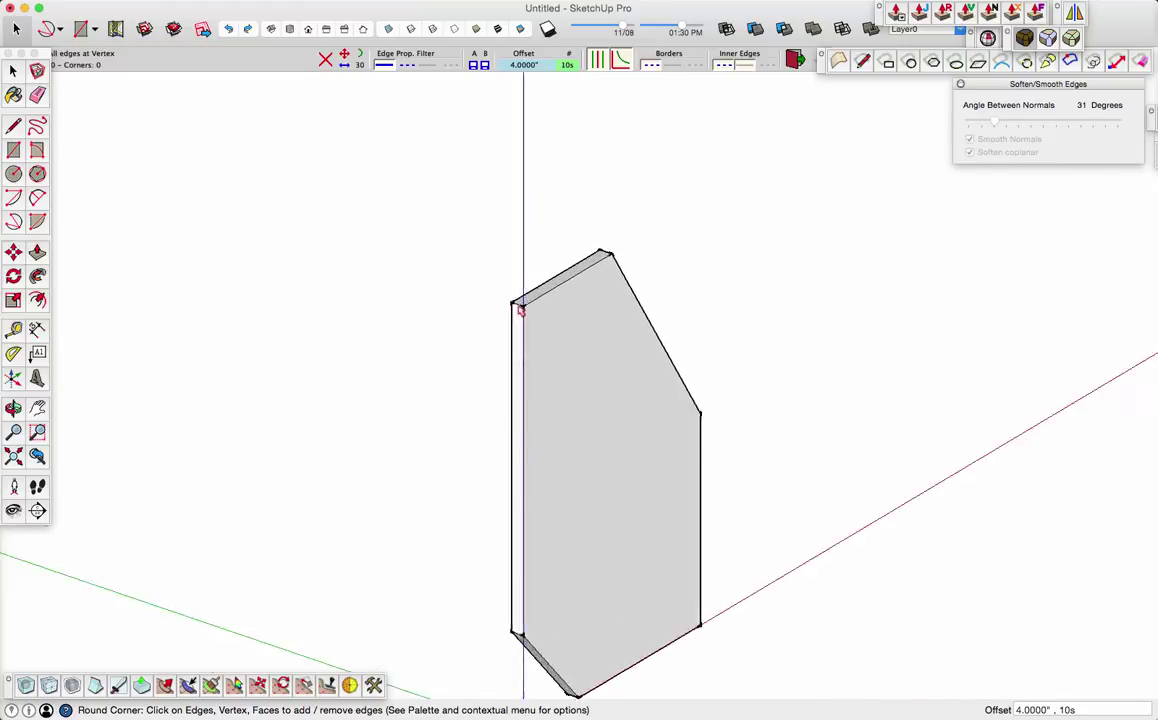
left_click(521, 67)
type("3")
left_click(957, 360)
left_click(450, 314)
scroll(460, 317, "down", 5)
middle_click_drag(460, 317, 742, 622)
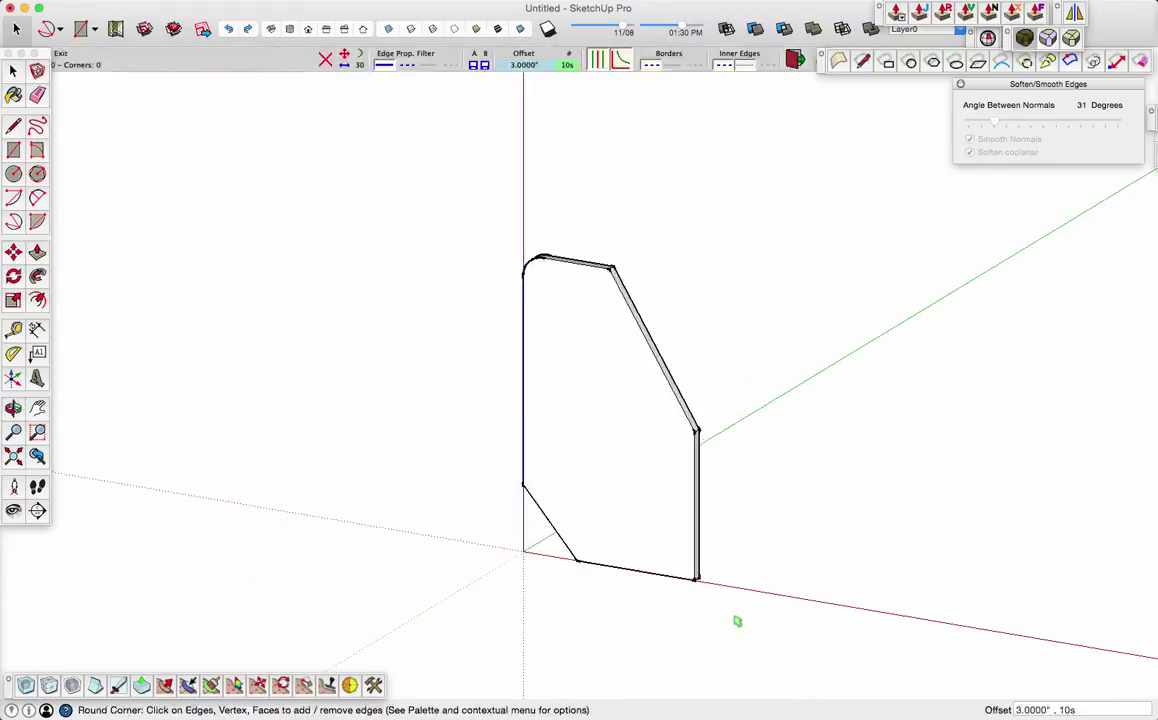
scroll(695, 584, "up", 5)
left_click(654, 574)
scroll(800, 530, "down", 3)
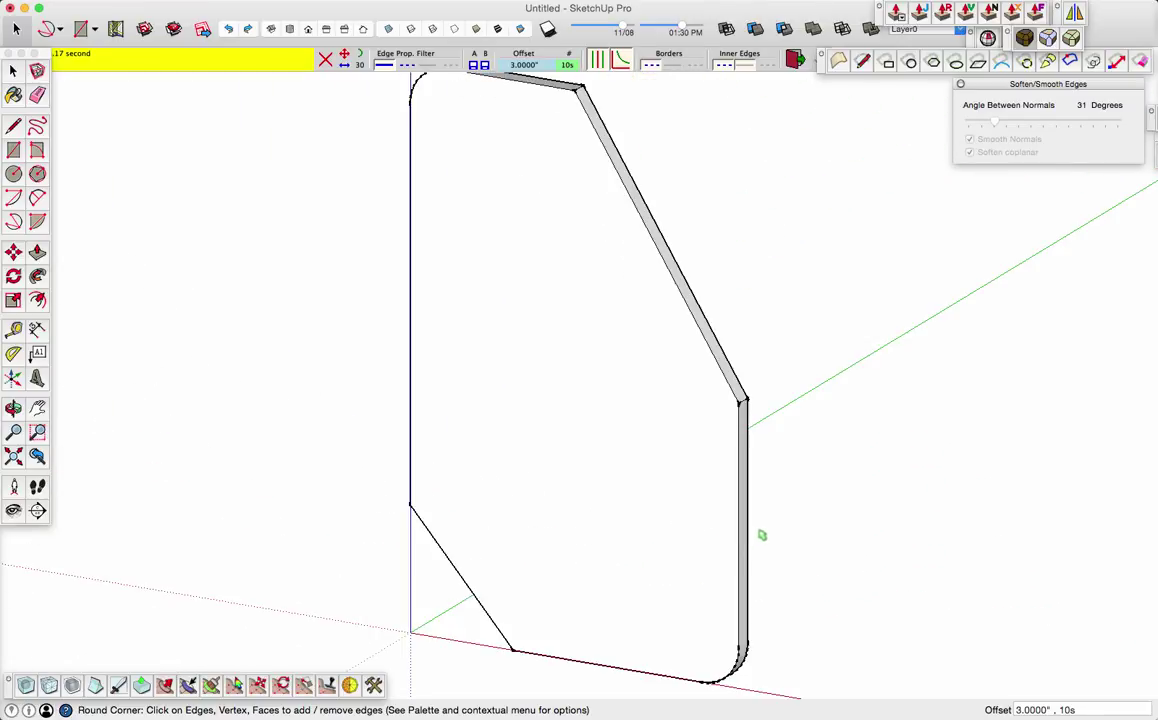
key("space")
- Offset the front face's outline slightly inward to form a narrow border around the panel
middle_click_drag(367, 385, 610, 362)
scroll(610, 362, "down", 2)
key("f")
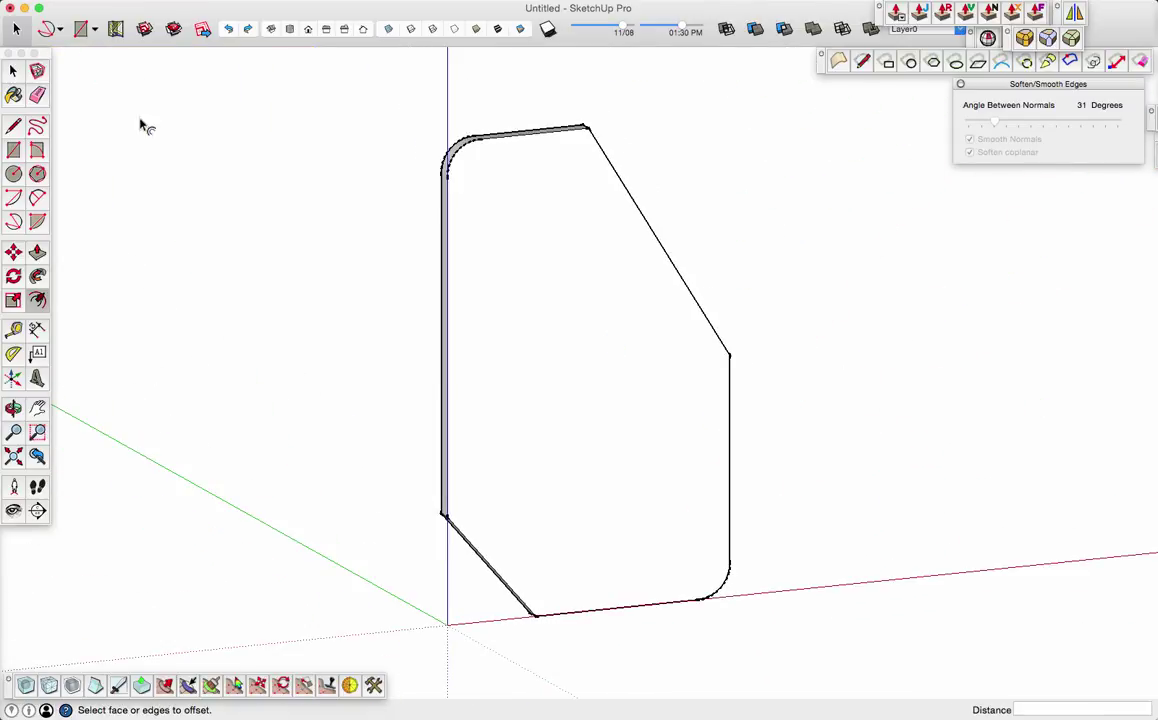
left_click(466, 250)
left_click(470, 252)
- Pull the border face outward about 0.46 inches from the inner panel face
middle_click_drag(470, 252, 565, 250)
key("p")
left_click(706, 530)
left_click(709, 531)
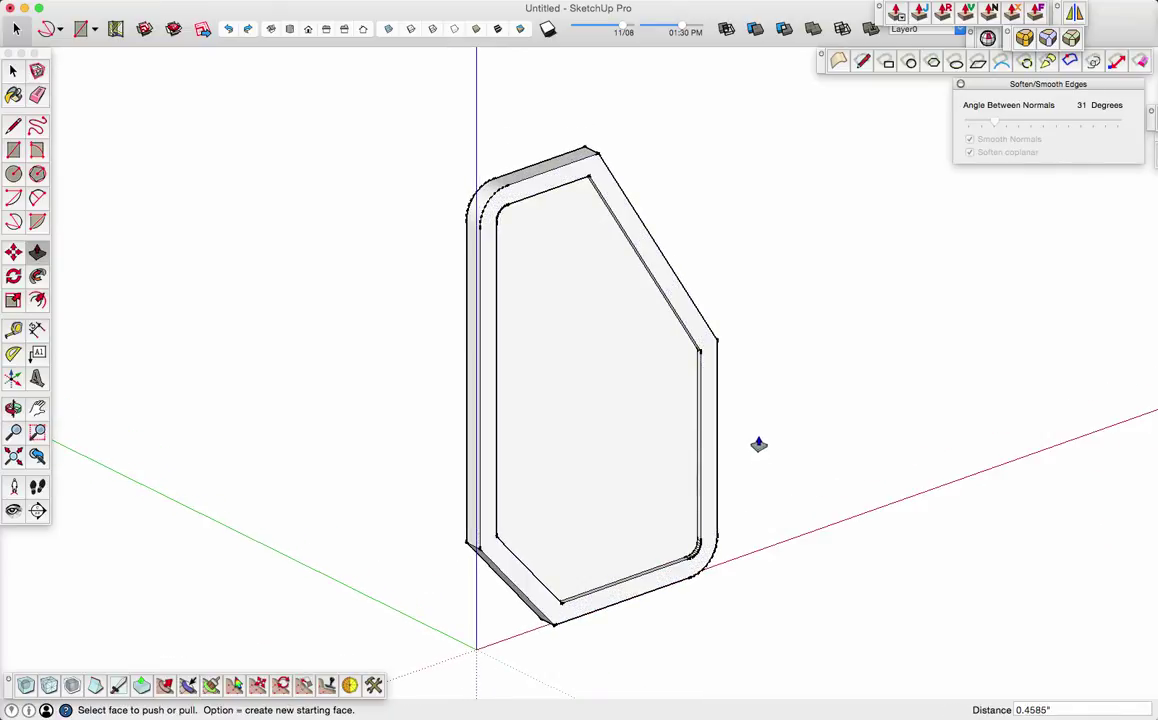
- Draw a diagonal line across the upper panel and short dividing lines across the border at the lower-left side and both upper-right bevel corners
key("l")
left_click(481, 248)
left_click(701, 372)
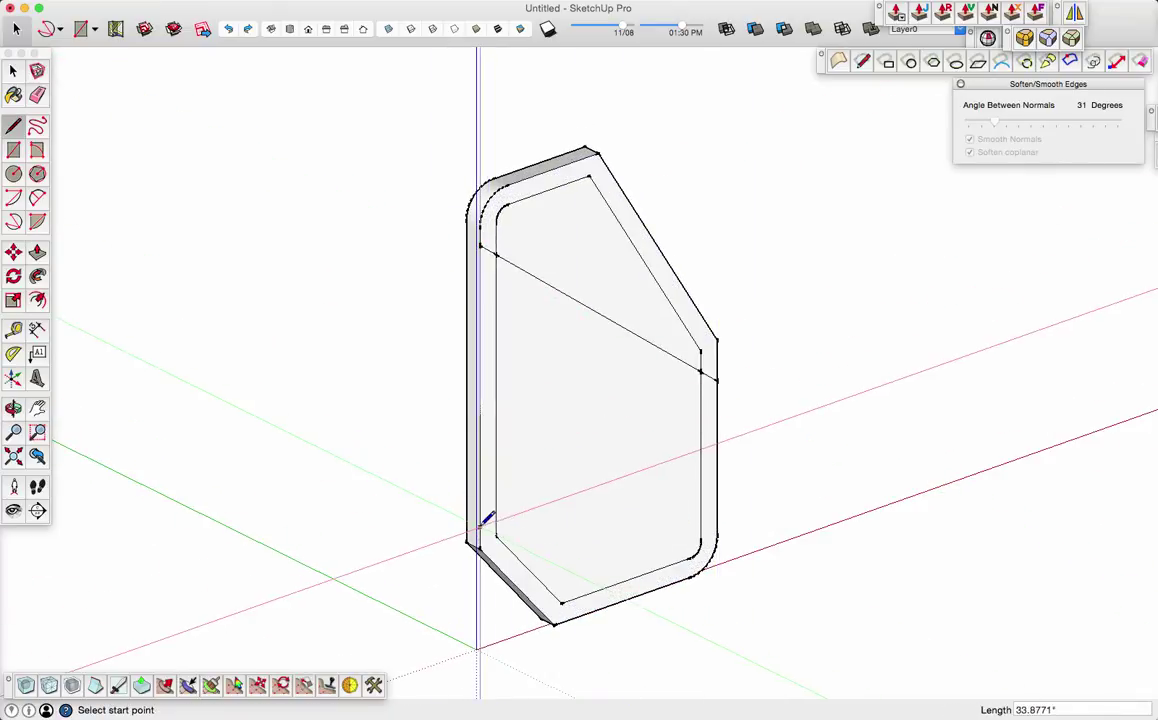
left_click(700, 349)
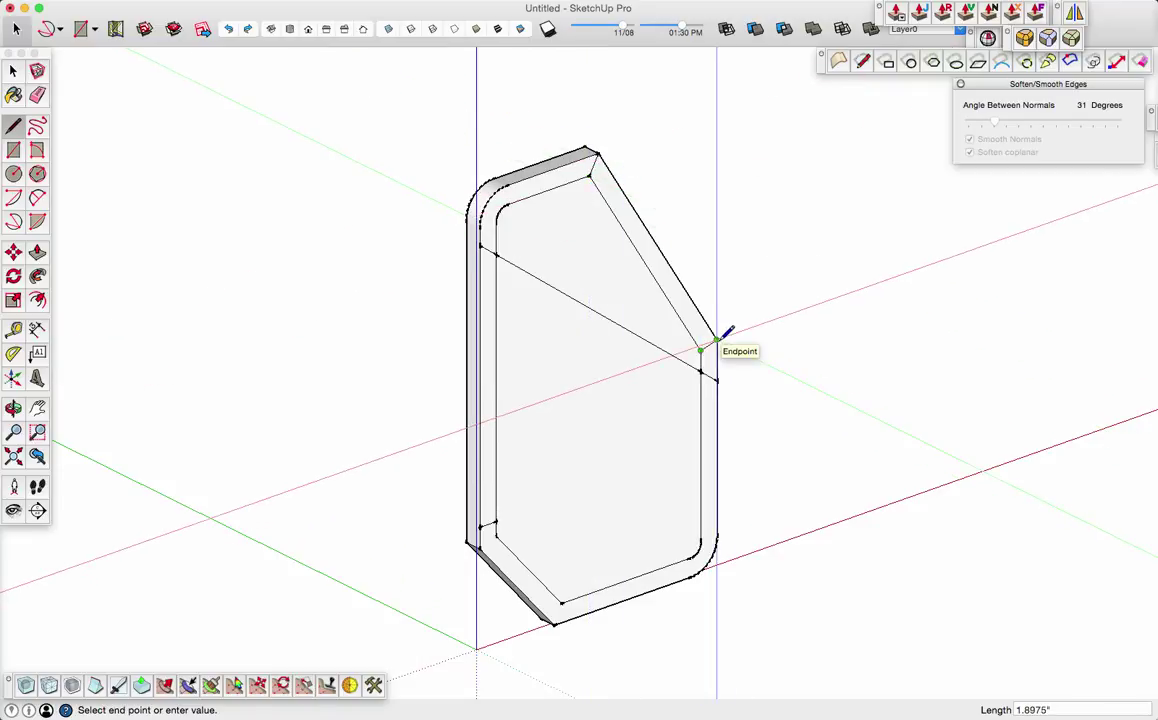
left_click(717, 340)
- Divide the lower border at both bevel corners, diagonally around the rounded lower-right corner, and with a short line across the bottom edge
left_click(562, 604)
left_click(554, 625)
left_click(497, 537)
left_click(480, 548)
left_click(641, 589)
left_click(702, 514)
left_click(591, 594)
left_click(591, 611)
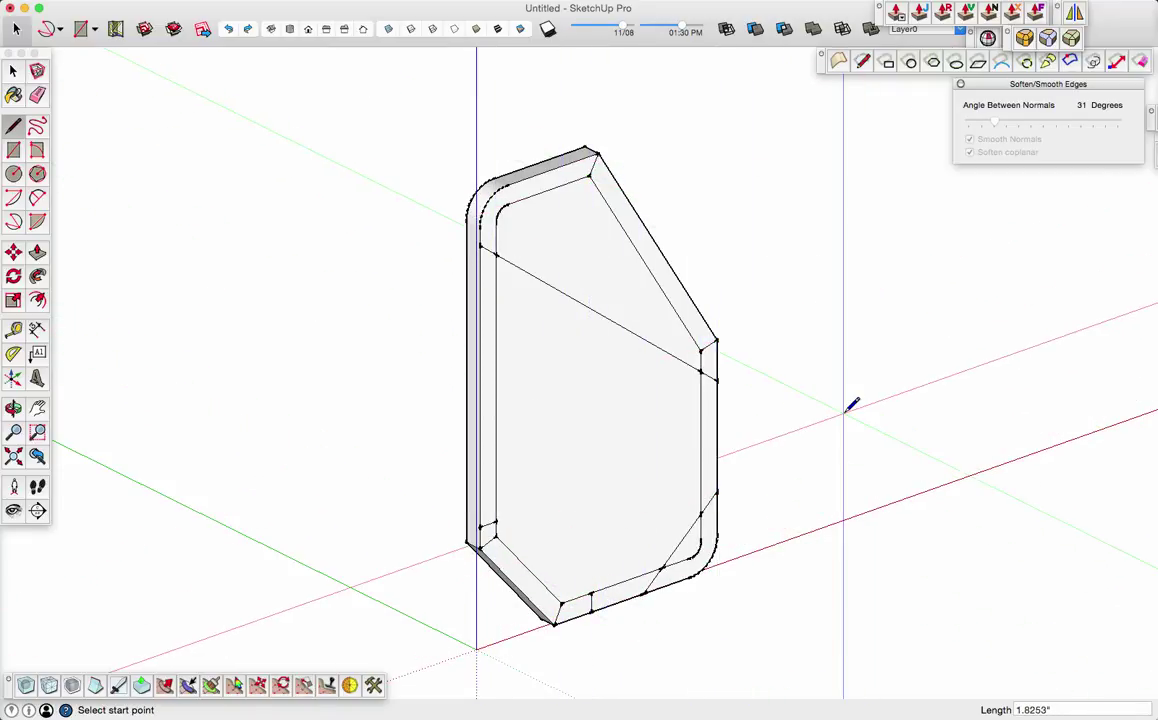
- Erase the line portions crossing the inner panel and check the model for errors with Solid Inspector
key("e")
key("space")
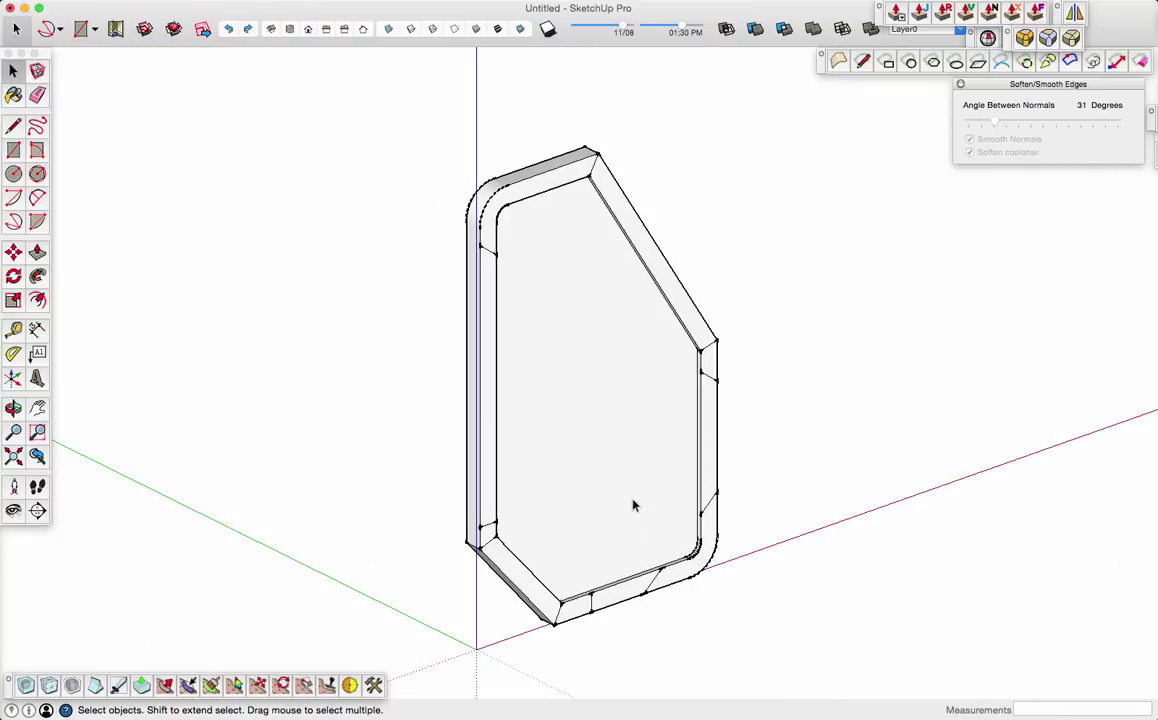
left_click(987, 38)
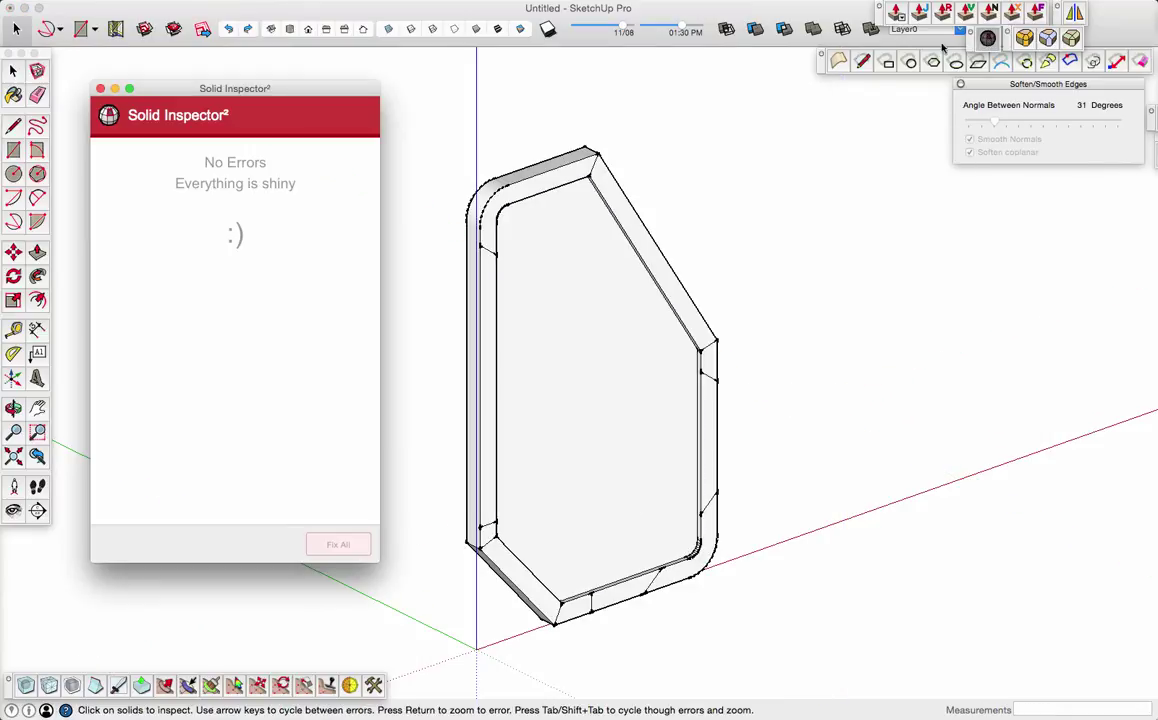
left_click(101, 91)
- Pull the top, corner and short end segments of the border outward with Push/Pull to form raised trim pieces
middle_click_drag(620, 450, 569, 437)
key("p")
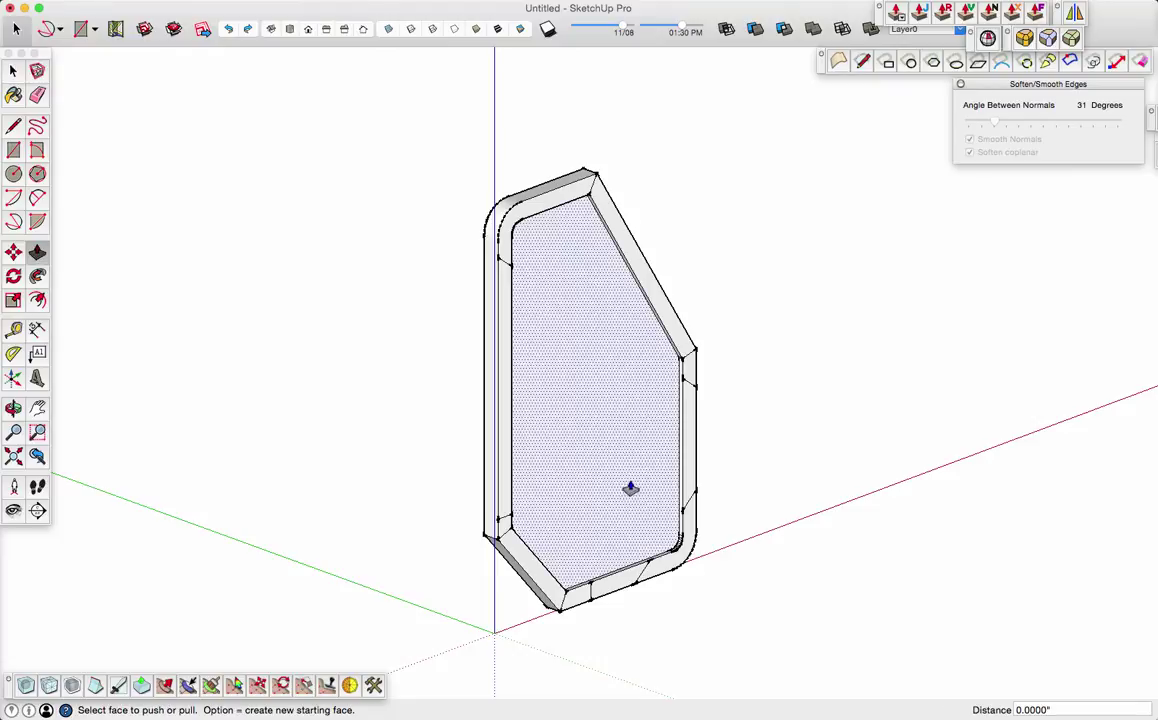
left_click(669, 574)
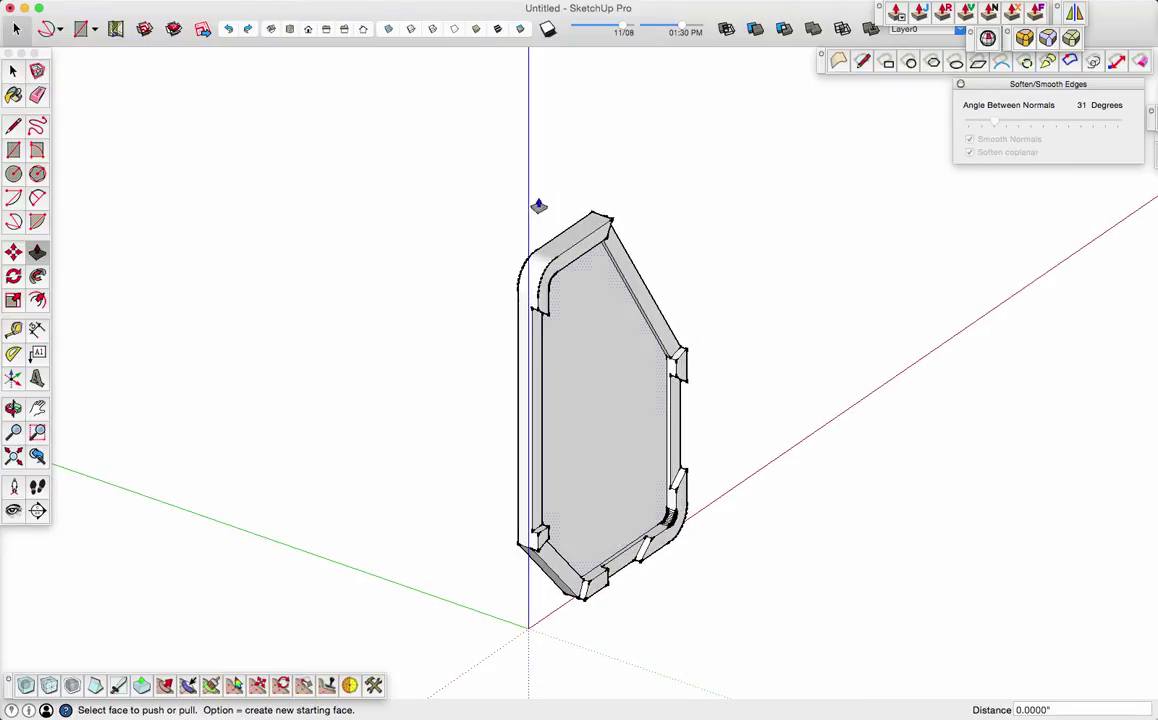
- Select the outer front edges of the raised border segments with Select Curve
scroll(540, 235, "up", 3)
key("space")
left_click(243, 1)
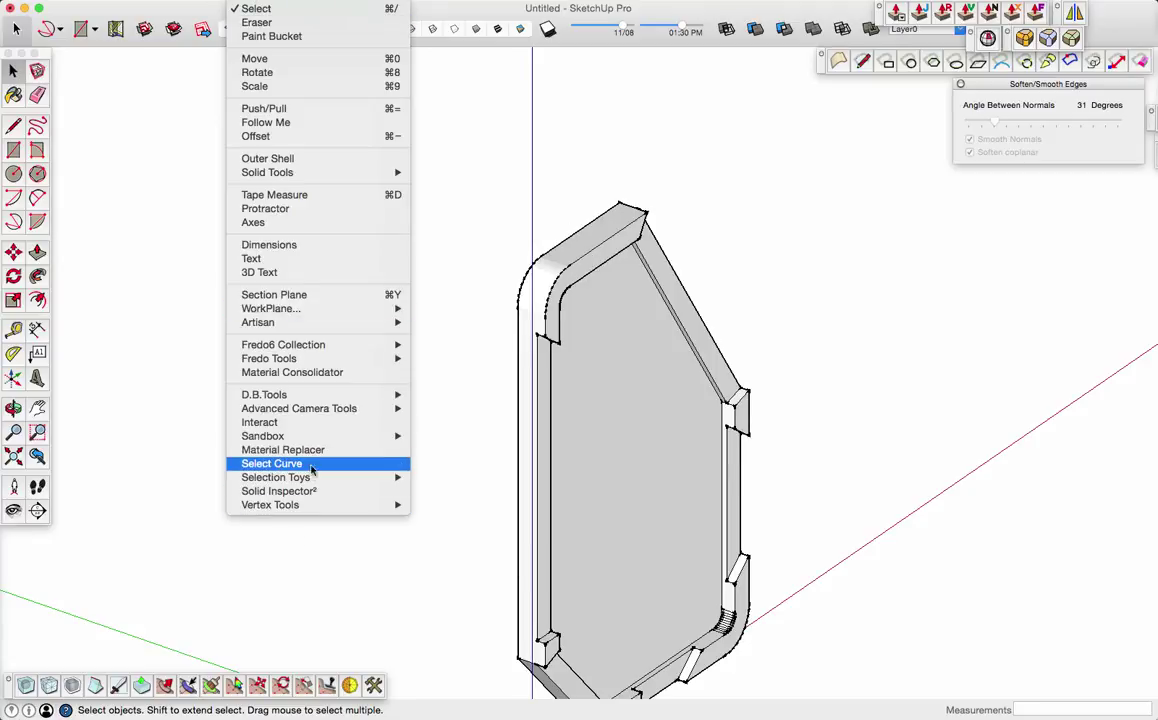
left_click(272, 464)
middle_click_drag(638, 425, 532, 315, "shift")
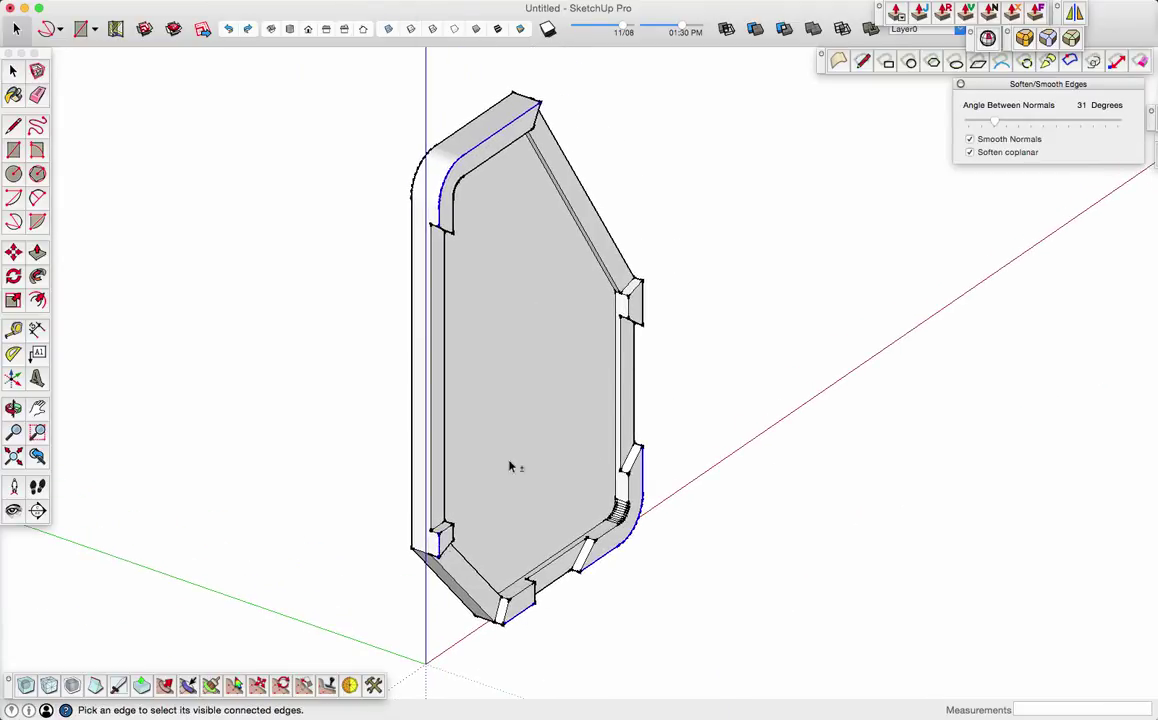
- Start Round Corner on the selected edges with a 1-inch offset and 6 segments
key("shift+r")
key("Tab")
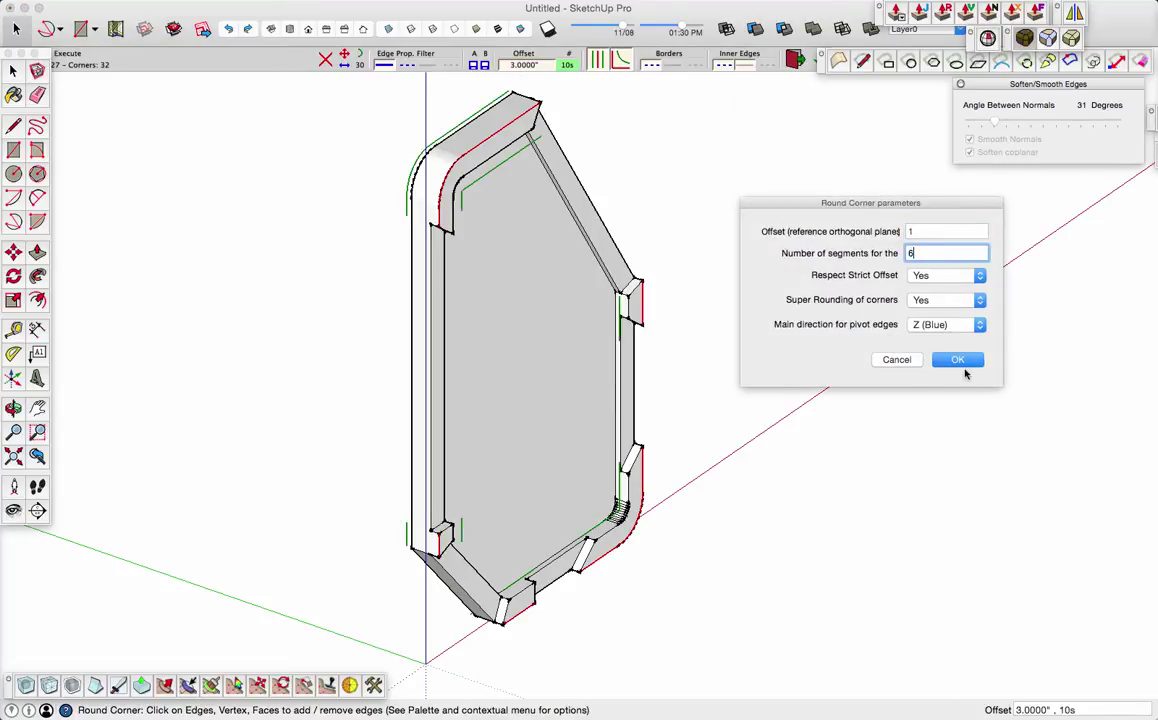
key("Return")
- Reduce the Round Corner offset to 0.8 inches and then to 0.7 inches
scroll(440, 199, "up", 8)
middle_click_drag(440, 205, 381, 324)
left_click(529, 67)
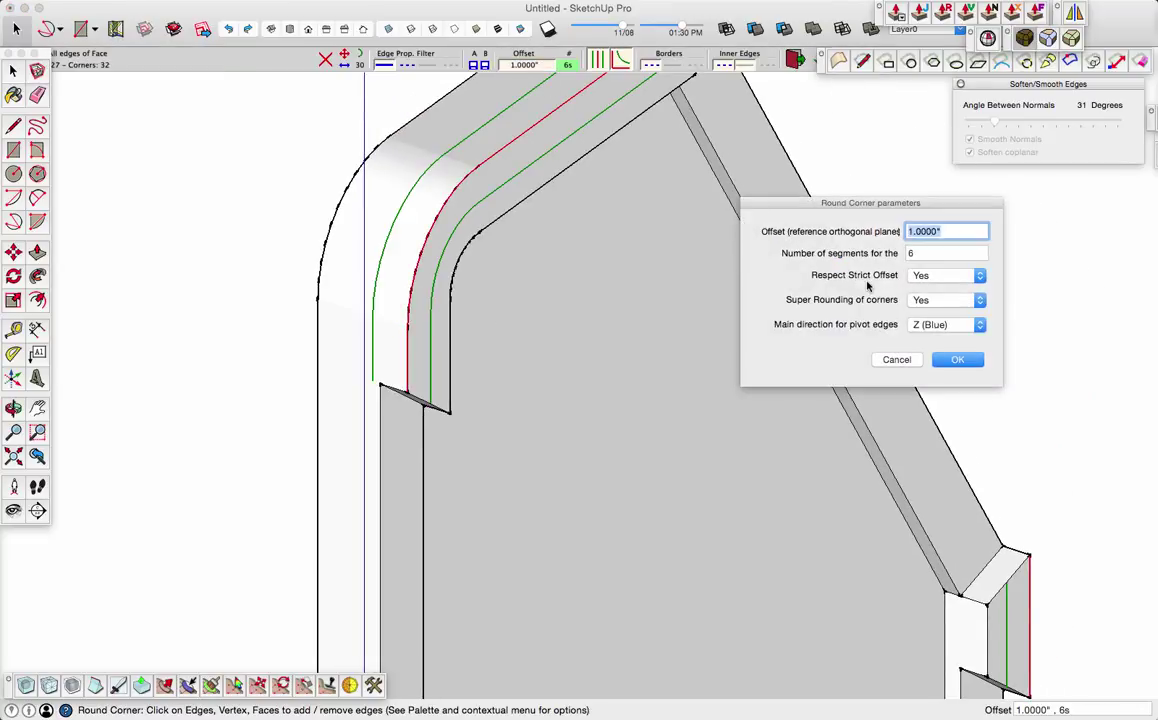
type(".8")
key("Return")
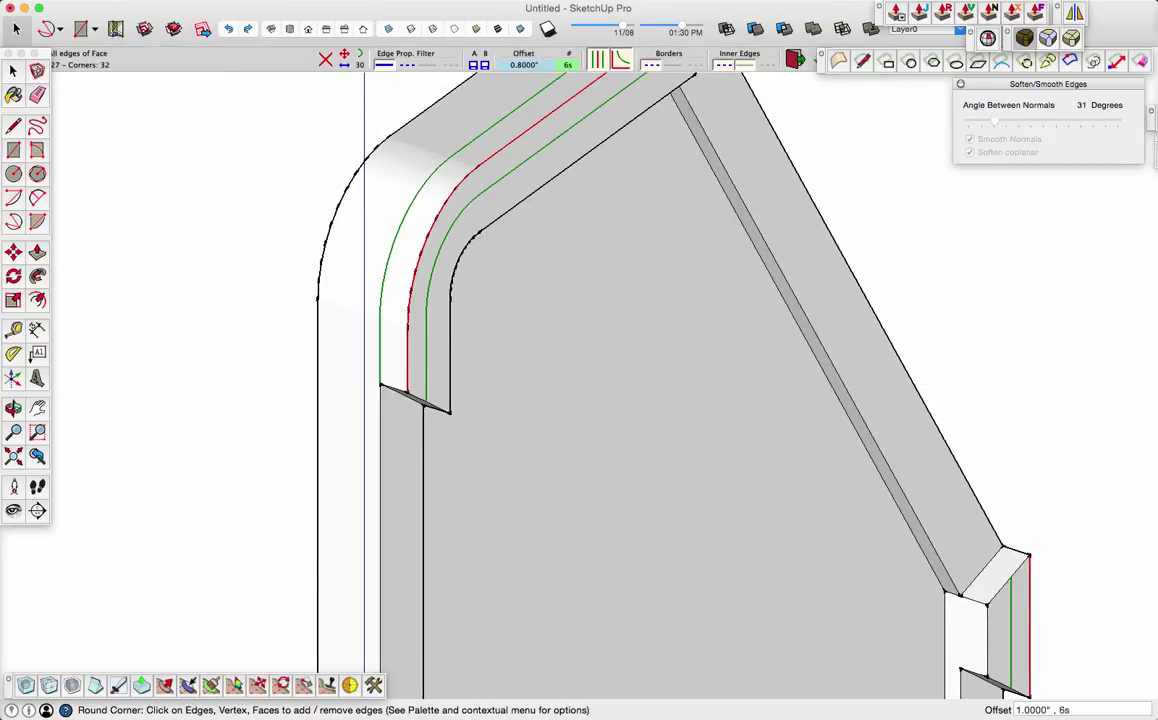
left_click(522, 68)
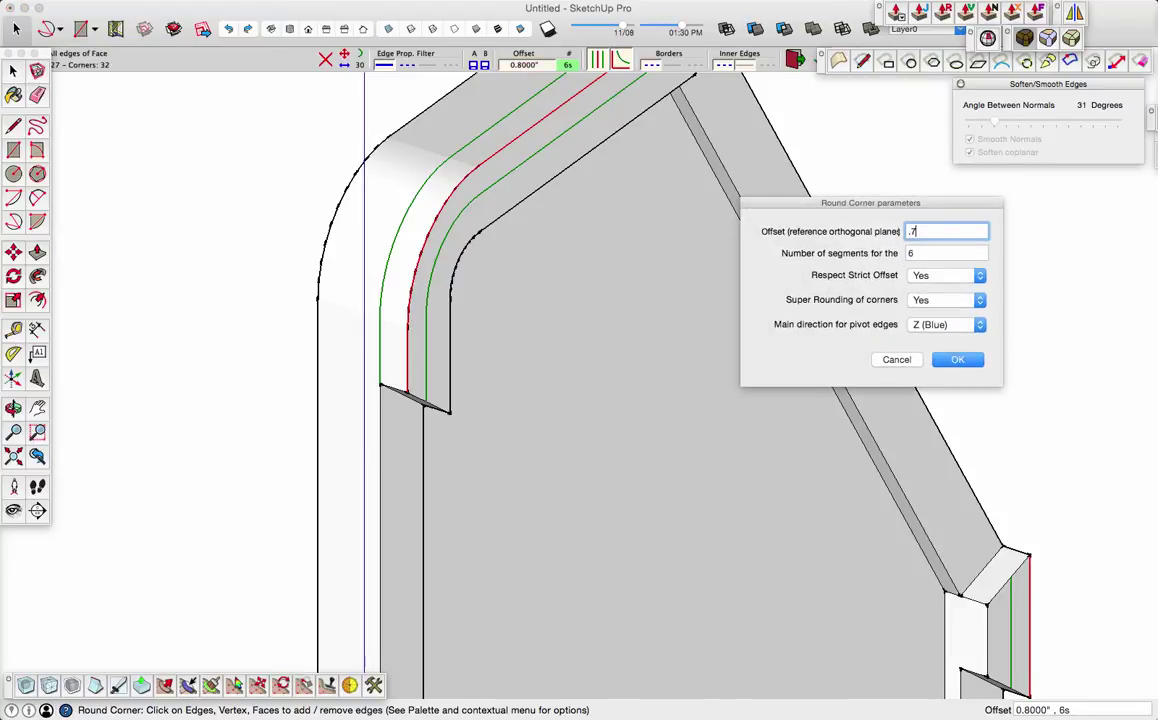
key("Return")
scroll(450, 355, "down", 2)
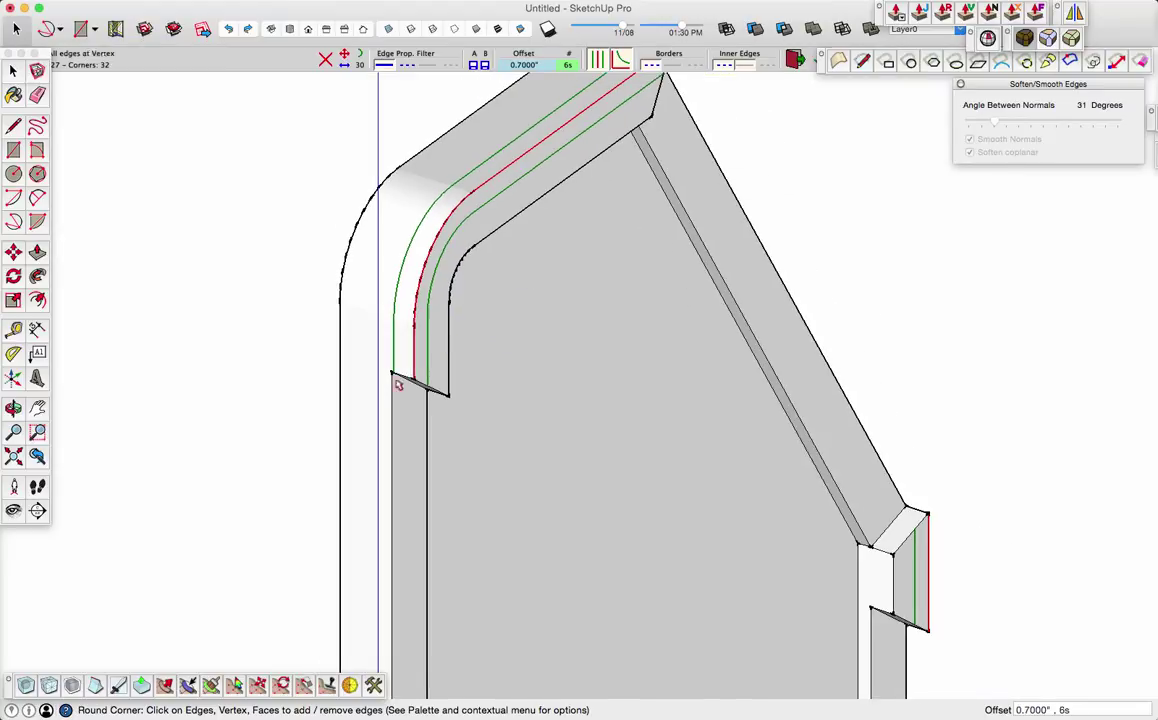
- Set the Round Corner offset to 0.6 inches and round the selected trim edges
left_click(524, 67)
type(".6")
key("Return")
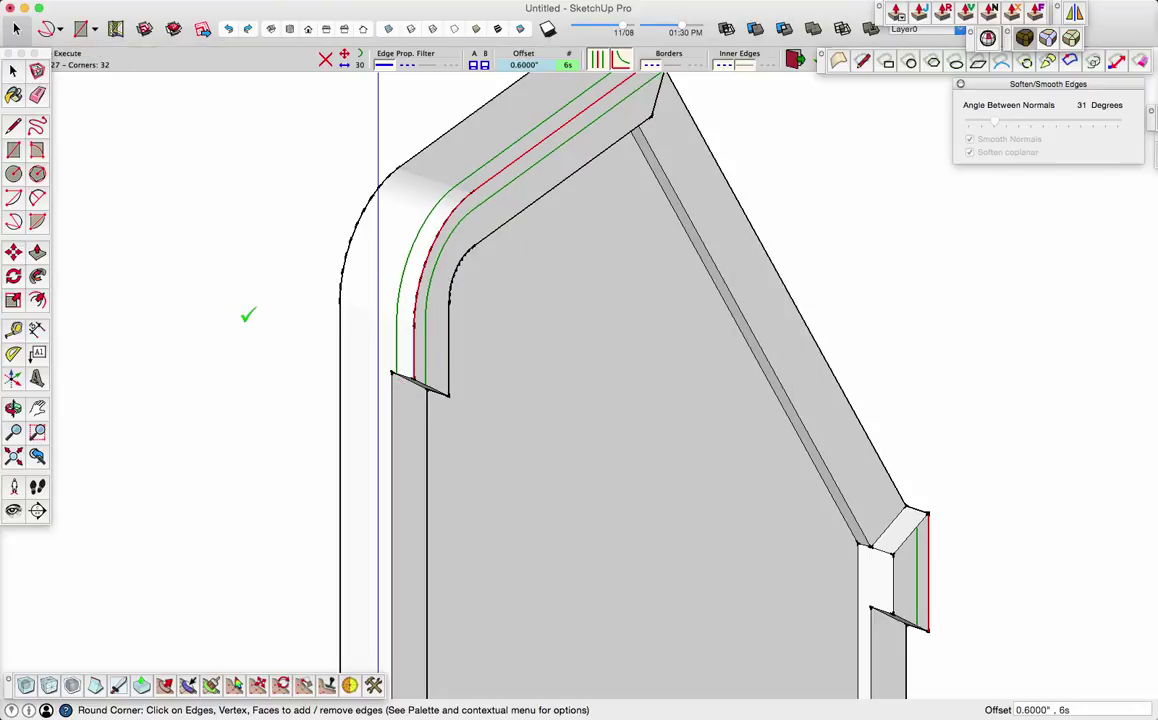
left_click(248, 315)
left_click(242, 313)
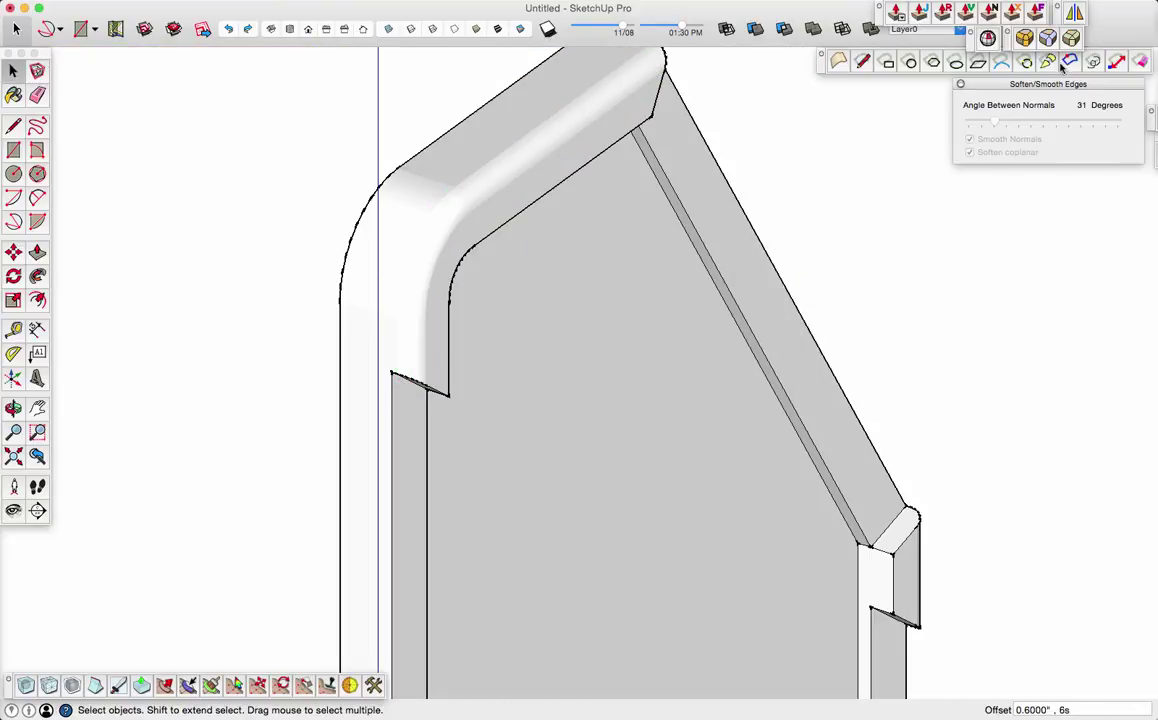
- Recheck the rounded panel for errors with Solid Inspector and inspect the finished trim
left_click(992, 40)
left_click(99, 88)
scroll(228, 315, "down", 5)
middle_click_drag(228, 315, 332, 240)
scroll(362, 323, "down", 2)
mouse_move(363, 323)
middle_mouse_down()
mouse_move(512, 282)
mouse_move(519, 199)
middle_mouse_up()
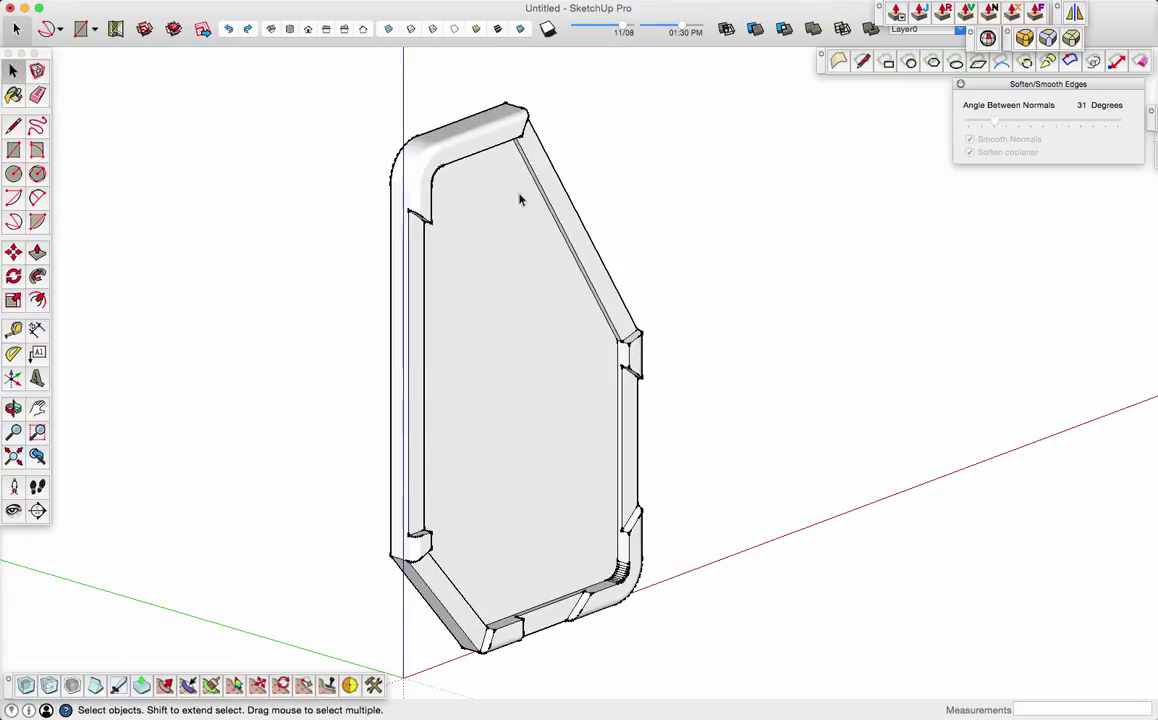
- Cut across the whole panel with a diagonal line, about 54° from vertical, from the lower bevelled border to the upper slanted border
left_click(308, 30)
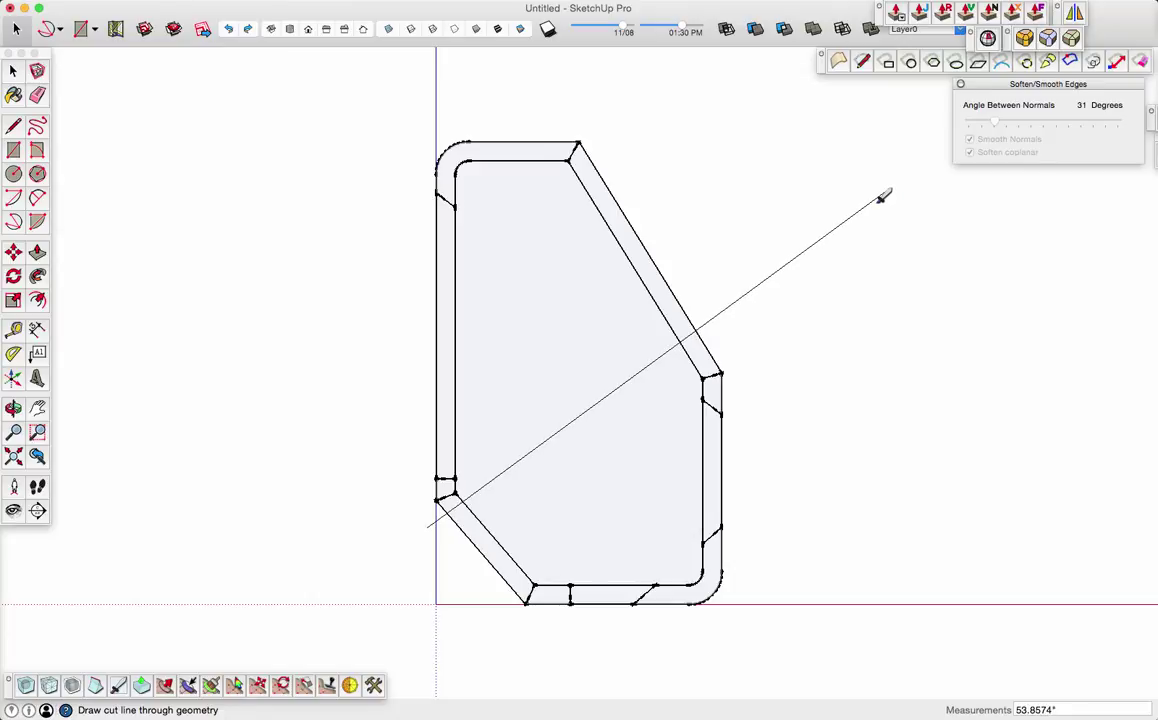
left_click(566, 272)
middle_click_drag(556, 274, 1000, 335)
middle_click_drag(544, 357, 370, 361)
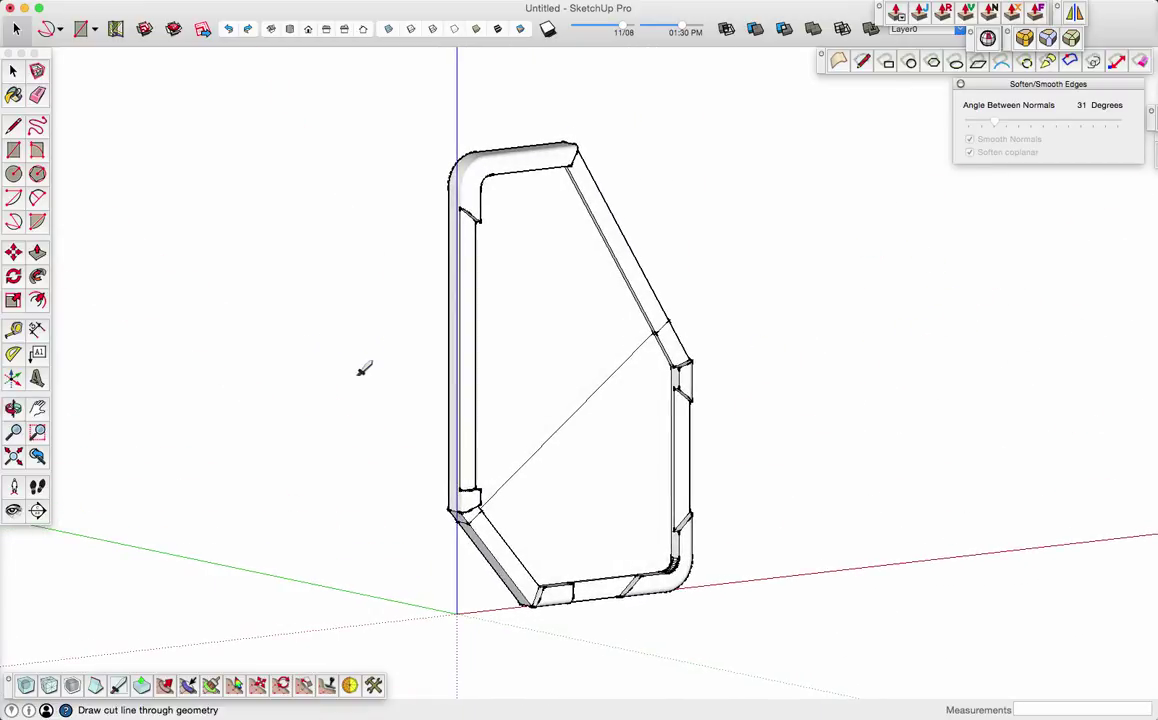
- Push the lower part of the recessed front face deeper and pull the matching lower part of the back face outward
scroll(563, 434, "up", 5)
key("p")
left_click(646, 491)
left_click(641, 491)
middle_click_drag(424, 256, 790, 475)
left_click(563, 590)
left_click(546, 590)
- Round the diagonal edge of the raised lower back section with a 0.8-inch Round Corner offset and 6 segments
middle_click_drag(735, 545, 568, 448)
key("space")
left_click(557, 548)
key("r")
scroll(589, 572, "up", 5)
left_click(518, 65)
type("0.8")
key("Return")
left_click(958, 363)
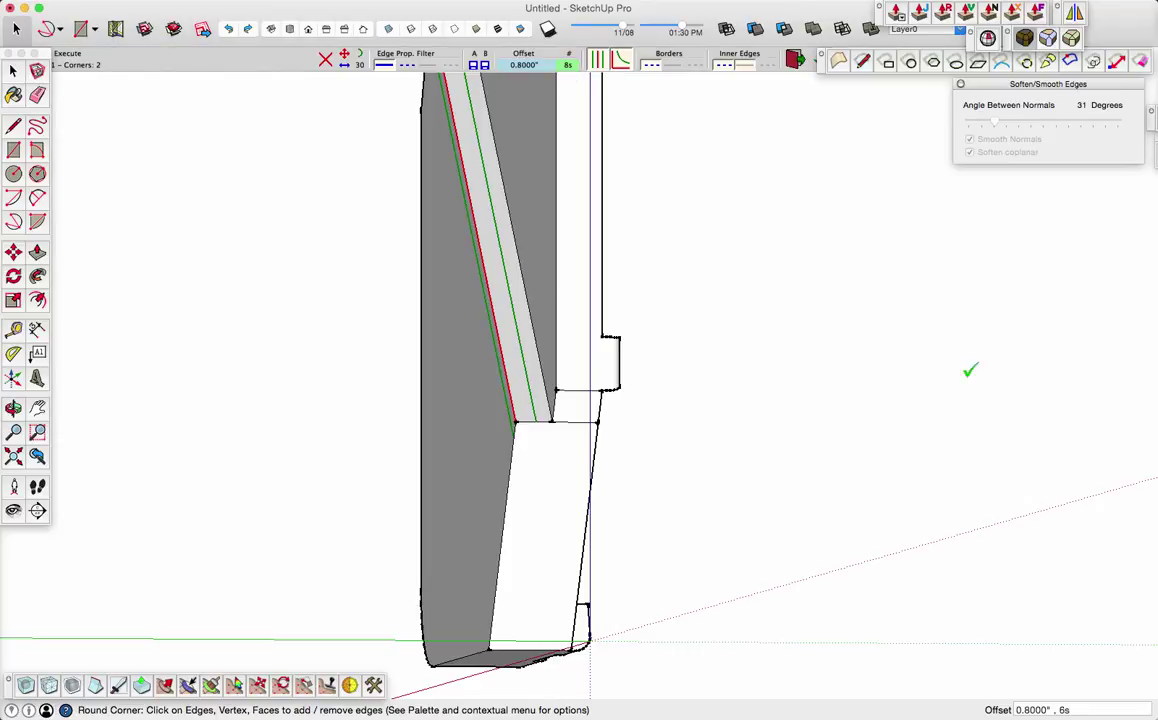
left_click(926, 372)
key("space")
- Check the panel for errors with Solid Inspector and inspect its front side
left_click(988, 40)
left_click(99, 91)
middle_click_drag(90, 380, 587, 363)
scroll(545, 303, "up", 4)
middle_click_drag(545, 303, 315, 382)
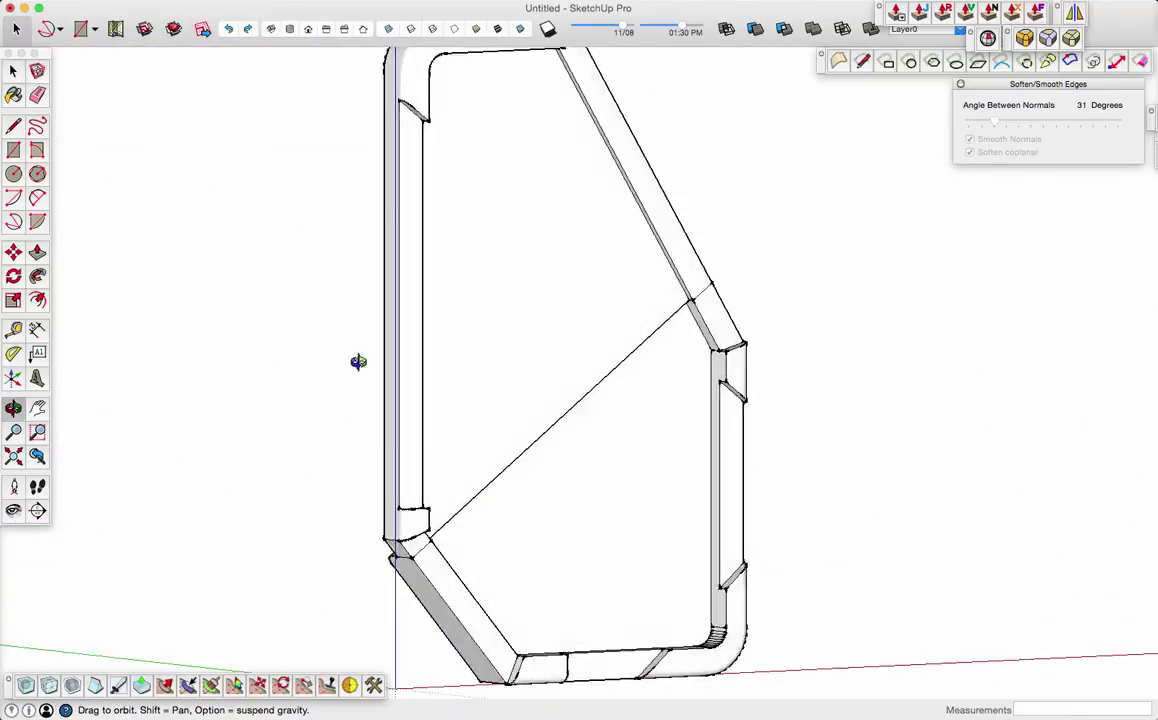
- Offset the front faces of the long vertical border segment and the lower bevelled border segment inward
scroll(365, 172, "up", 3)
key("f")
left_click(378, 307)
left_click(385, 309)
scroll(385, 309, "down", 4)
scroll(430, 538, "up", 6)
double_click(417, 536)
scroll(400, 500, "down", 3)
scroll(340, 390, "up", 3)
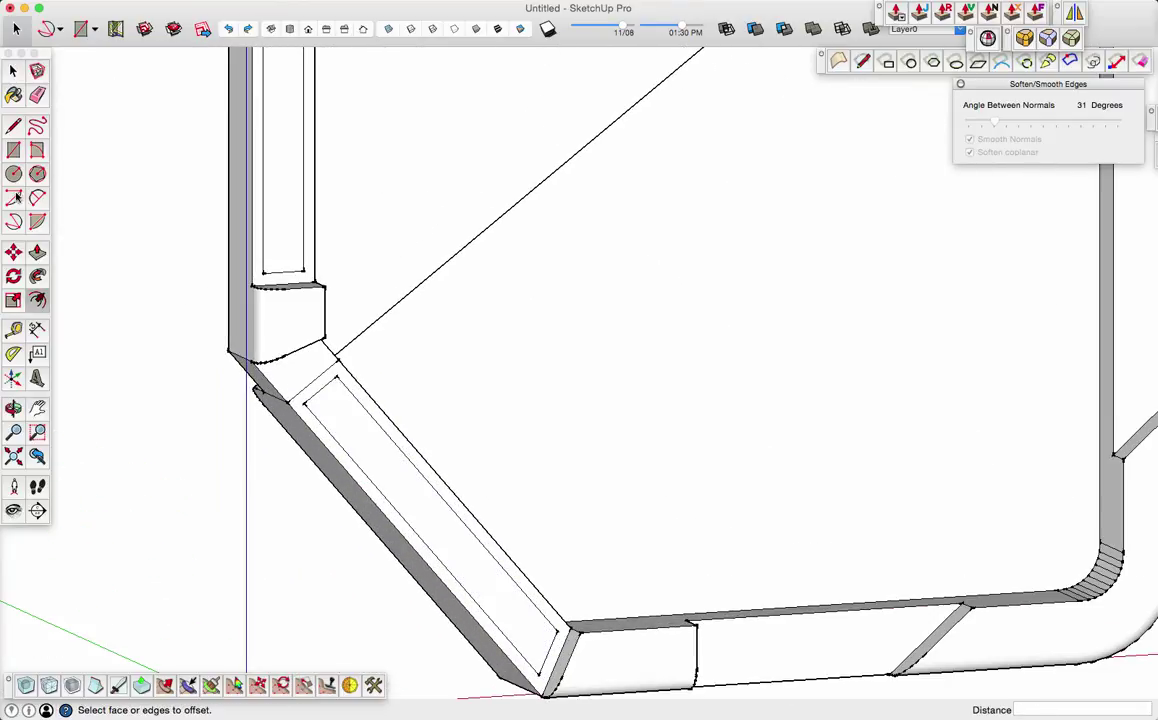
- Round the corners of the offset outline on the lower bevelled border segment with arcs of about 0.56-inch radius
key("a")
scroll(335, 378, "up", 2)
left_click(327, 383)
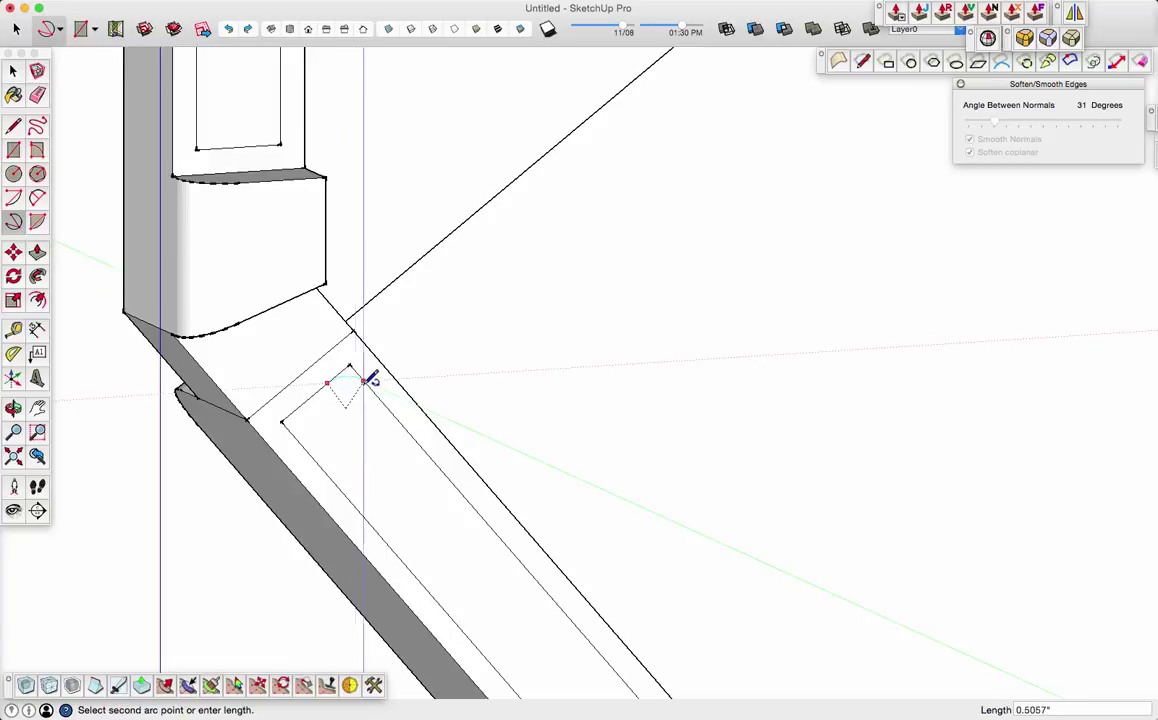
left_click(368, 384)
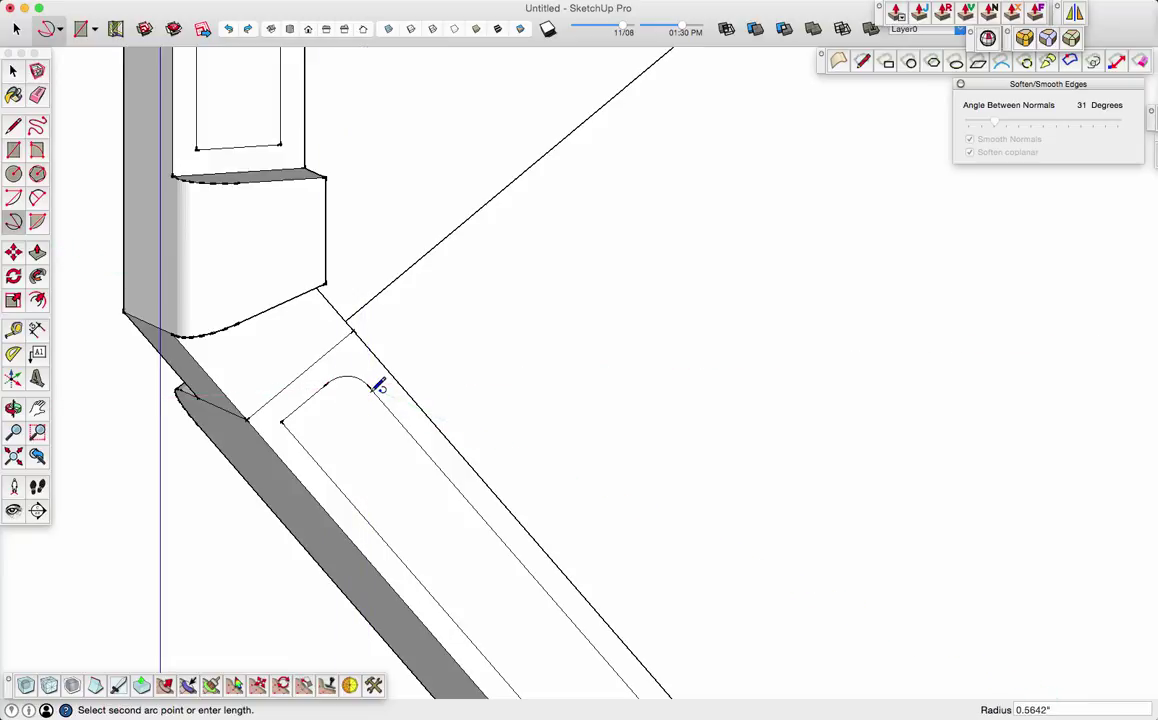
left_click(305, 420)
scroll(349, 393, "down", 3)
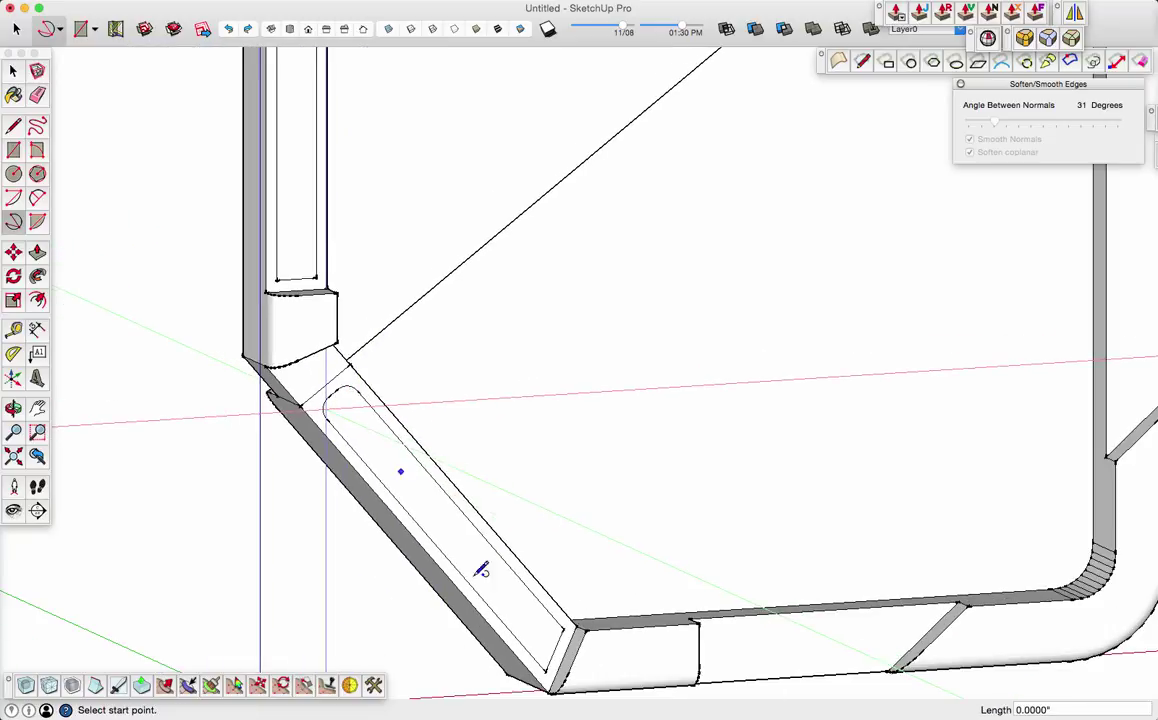
scroll(530, 610, "up", 2)
scroll(565, 633, "up", 2)
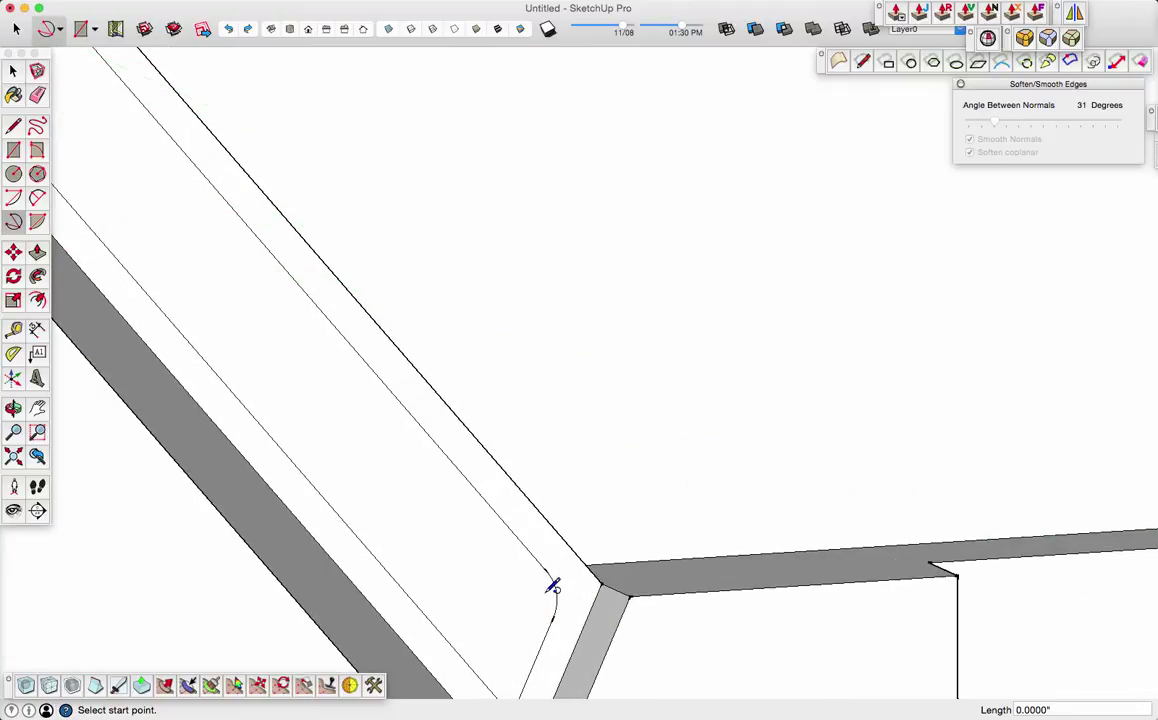
double_click(508, 676)
- Round the corners of the offset outline on the long vertical border segment with matching arcs
scroll(439, 464, "down", 3)
middle_click_drag(278, 215, 588, 665, "shift")
double_click(496, 532)
scroll(473, 425, "down", 3)
middle_click_drag(489, 162, 406, 568, "shift")
scroll(402, 298, "up", 3)
double_click(402, 294)
- Push the rounded outlines on the vertical and lower bevelled border segments inward about 0.25 inch as slots
scroll(383, 272, "down", 5)
key("p")
left_click(459, 404)
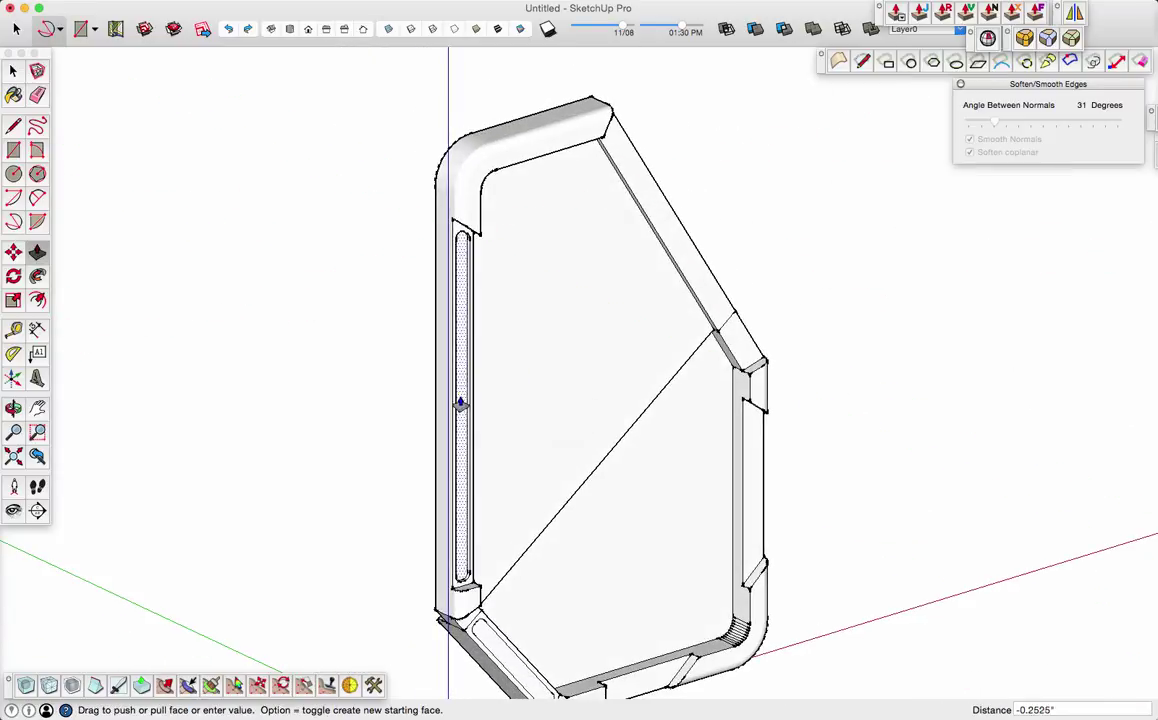
left_click(460, 403)
double_click(491, 629)
- Draw a 48-sided circle in the lower section of the panel, below the diagonal cut
middle_click_drag(340, 300, 251, 287)
scroll(251, 287, "down", 3)
scroll(251, 287, "up", 2)
left_click(310, 30)
key("c")
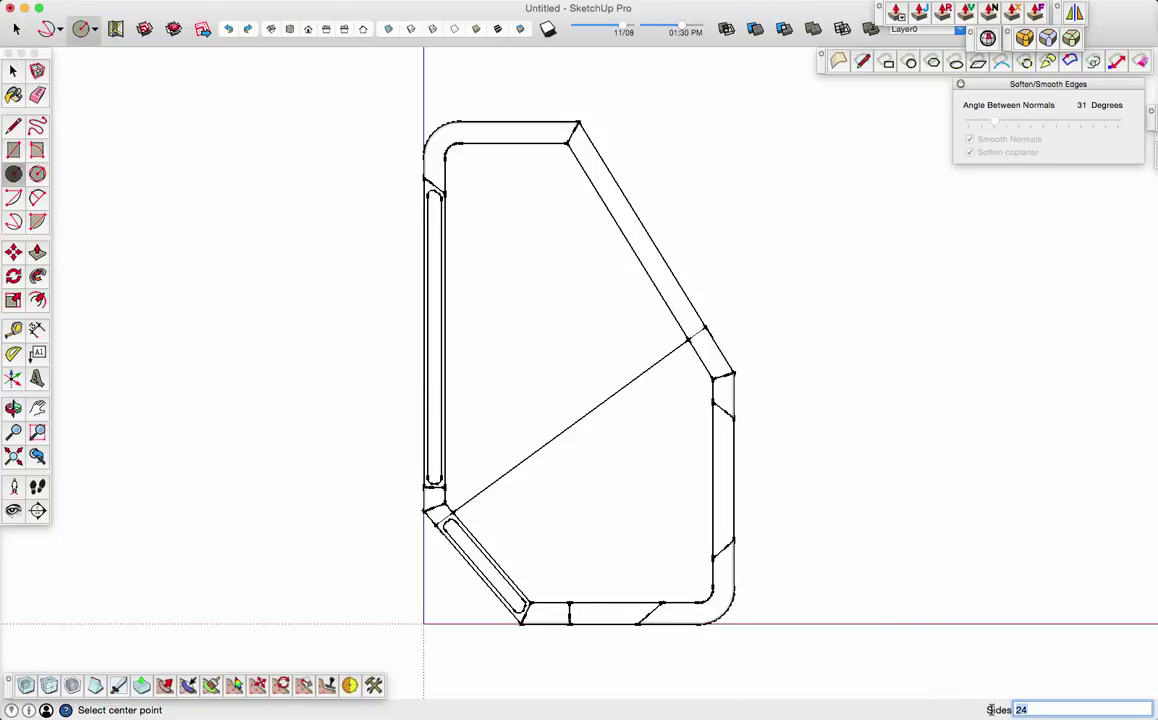
type("48")
key("Return")
left_click(608, 510)
left_click(608, 434)
- Move the circle about 0.5 inch along the red axis
key("space")
left_click(618, 435)
key("m")
left_click(887, 535)
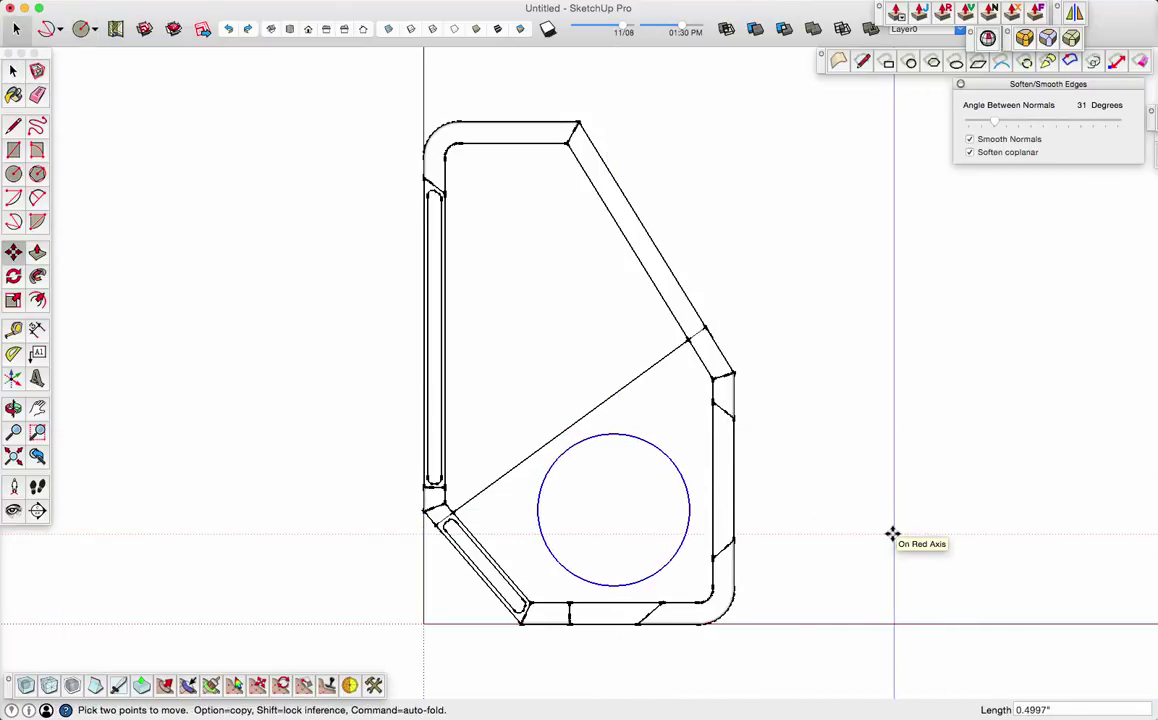
left_click(893, 534)
- Extrude the circular face outward about 1.81 inches, up to the border's front corner
mouse_move(892, 525)
middle_mouse_down()
mouse_move(969, 553)
mouse_move(965, 574)
middle_mouse_up()
scroll(962, 574, "up", 3)
middle_click_drag(719, 530, 809, 458, "shift")
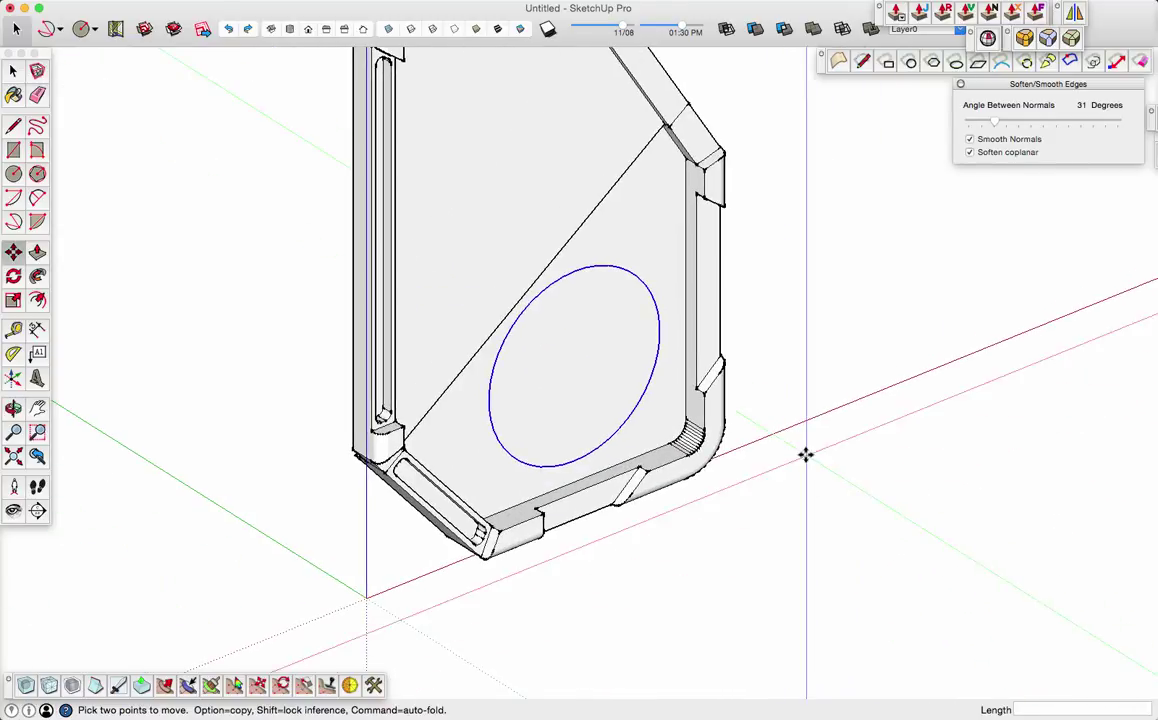
key("r")
key("e")
key("space")
key("p")
left_click(615, 400)
left_click(486, 548)
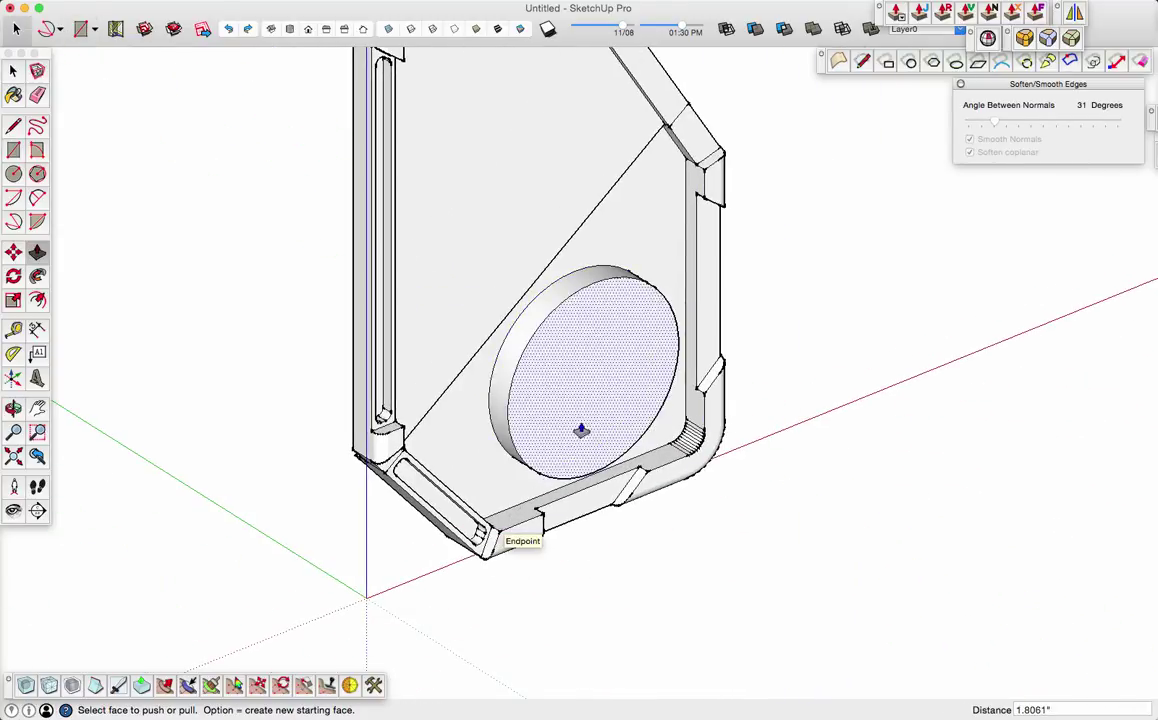
- Scale the disc's front face uniformly about its centre to 0.74, tapering the sides
key("s")
left_click(587, 427)
left_click(665, 264)
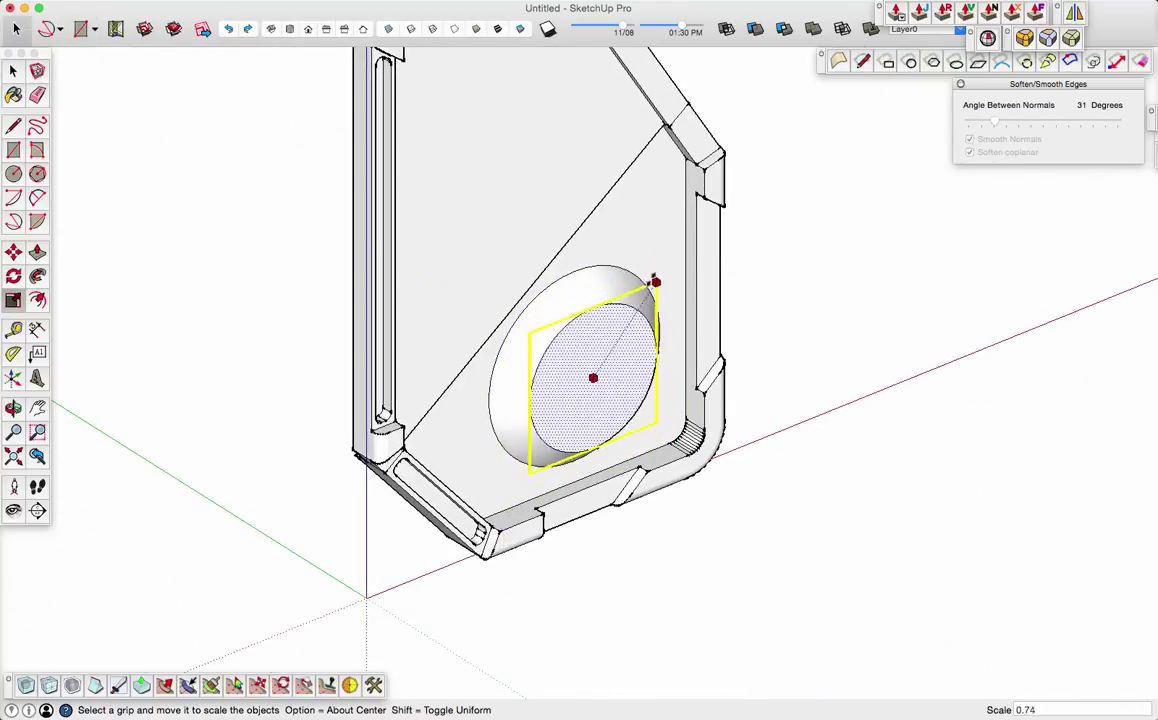
- Offset the tapered disc's front circle inward twice, forming a thin outer rim and a wider inner ring
scroll(512, 380, "up", 6)
key("f")
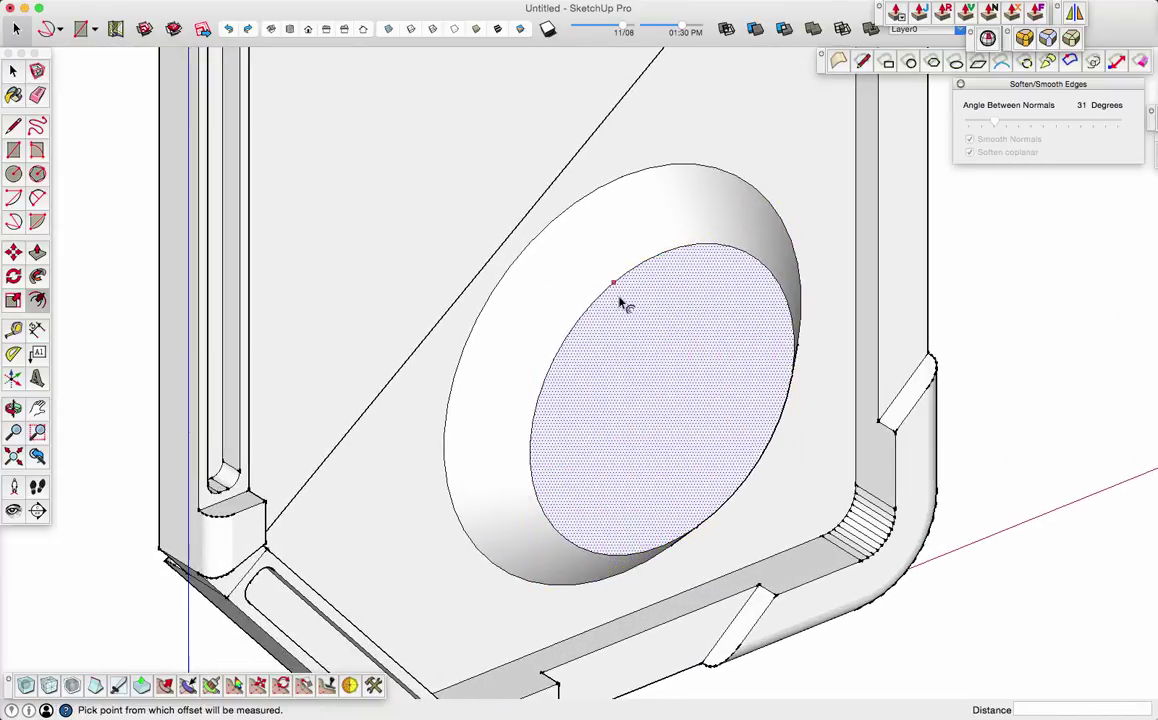
left_click(613, 283)
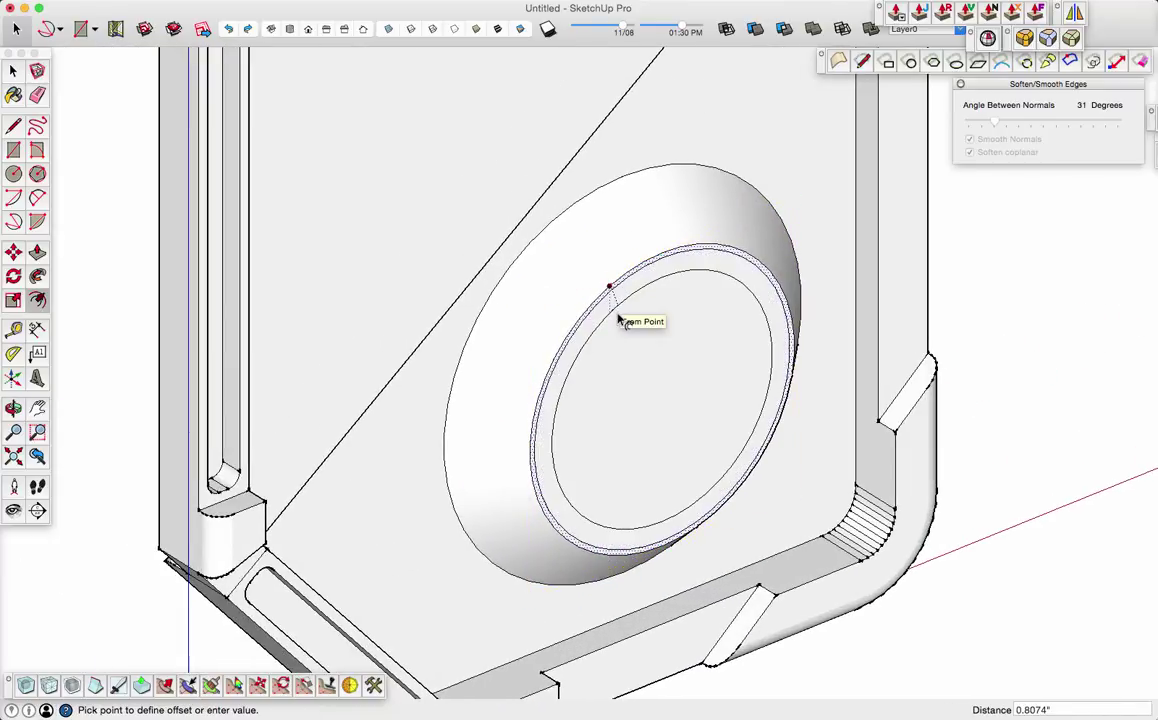
left_click(631, 320)
- Push the wider ring on the disc's front face inward to form a circular groove
scroll(634, 316, "up", 3)
key("space")
left_click(1118, 313)
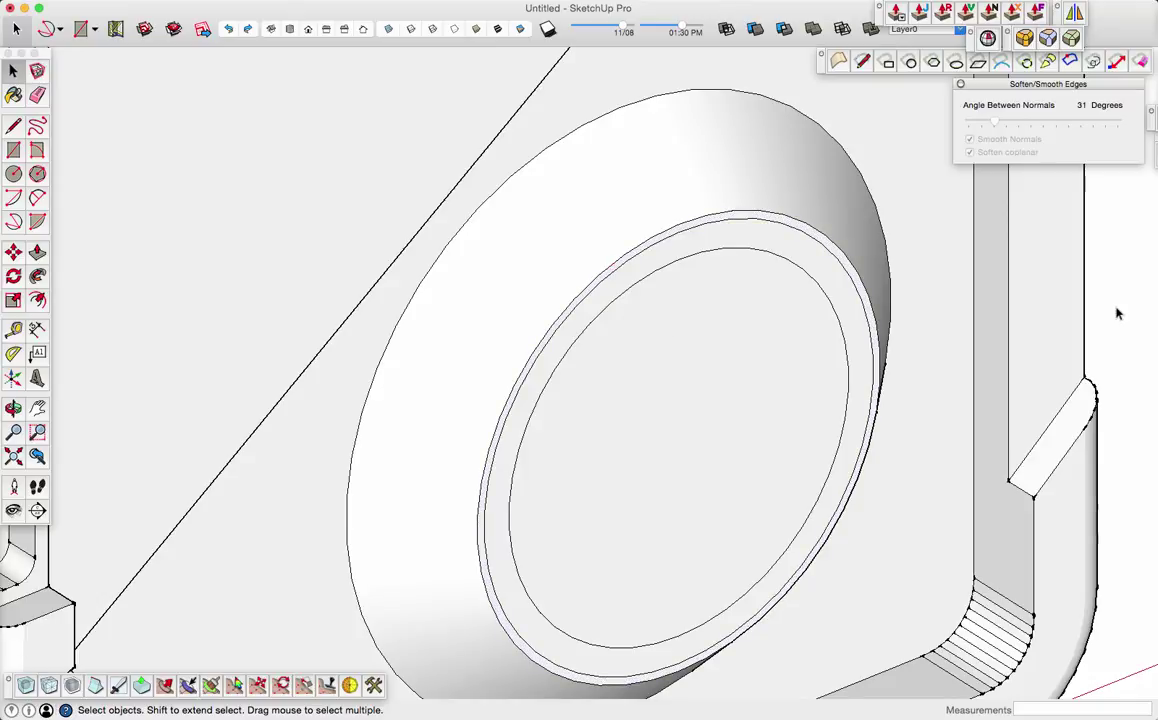
left_click(727, 238)
middle_click_drag(733, 385, 699, 416)
key("p")
left_click(750, 258)
left_click(744, 261)
- Draw two short lines across the groove floor at the top of the ring to mark off a segment
mouse_move(693, 348)
middle_mouse_down()
mouse_move(627, 368)
mouse_move(615, 290)
mouse_move(737, 421)
middle_mouse_up()
key("l")
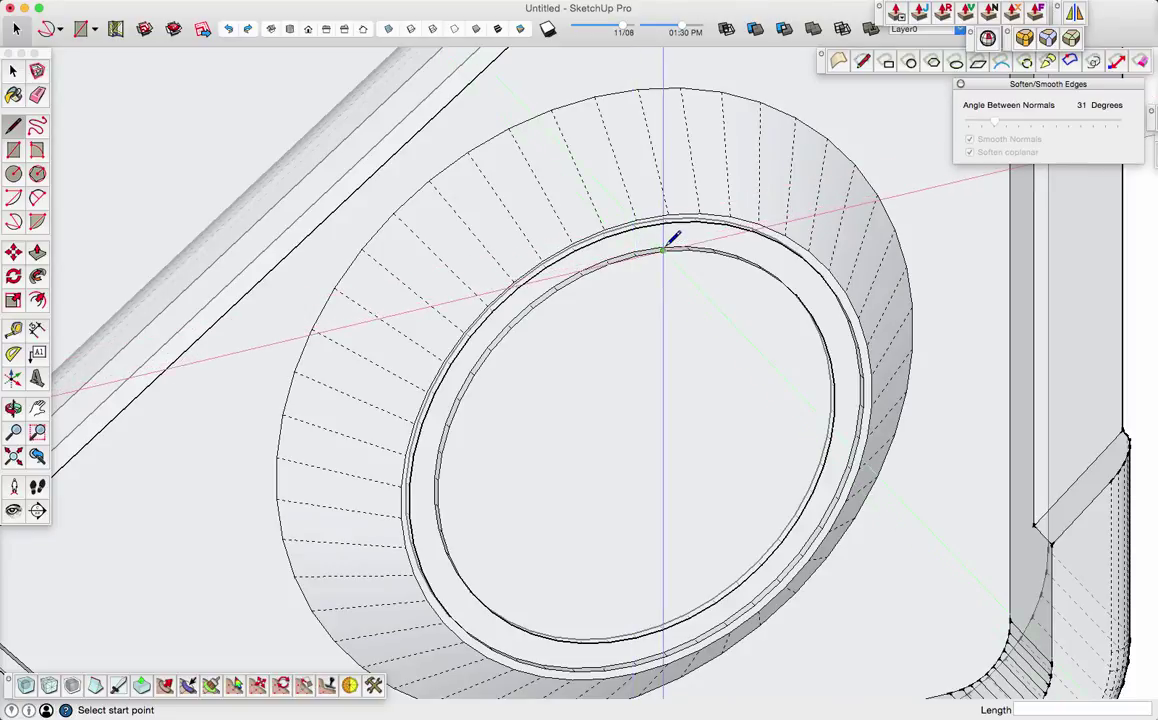
scroll(669, 238, "up", 3)
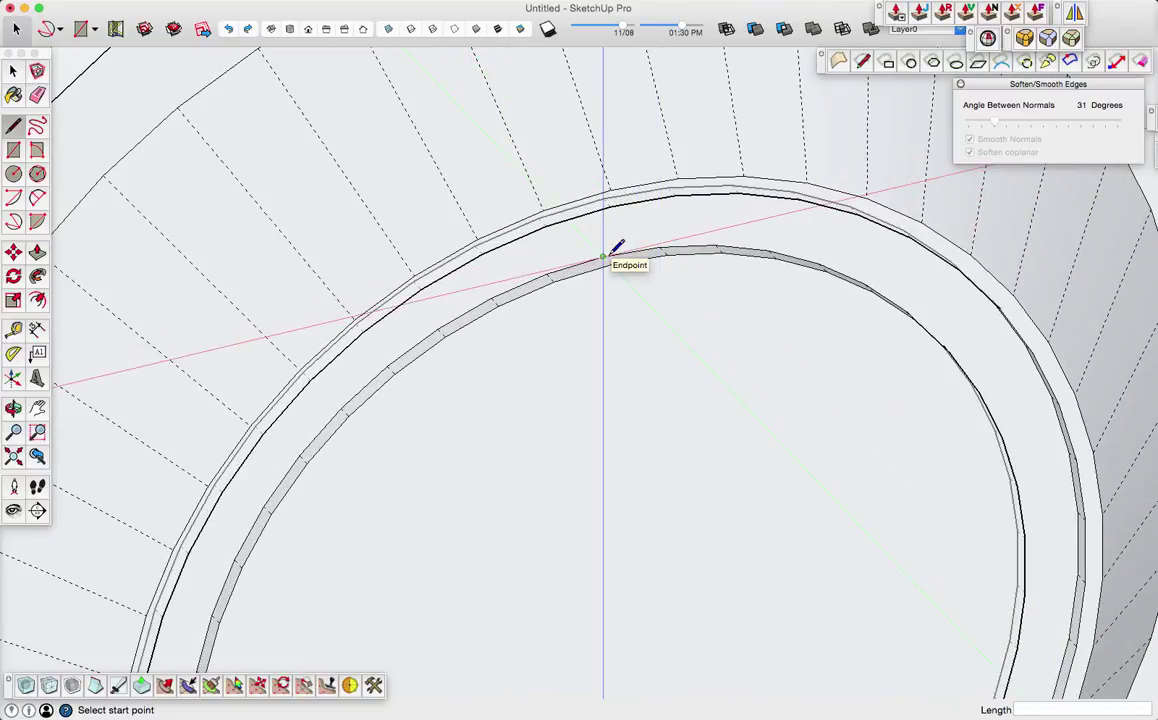
left_click(659, 247)
left_click(669, 188)
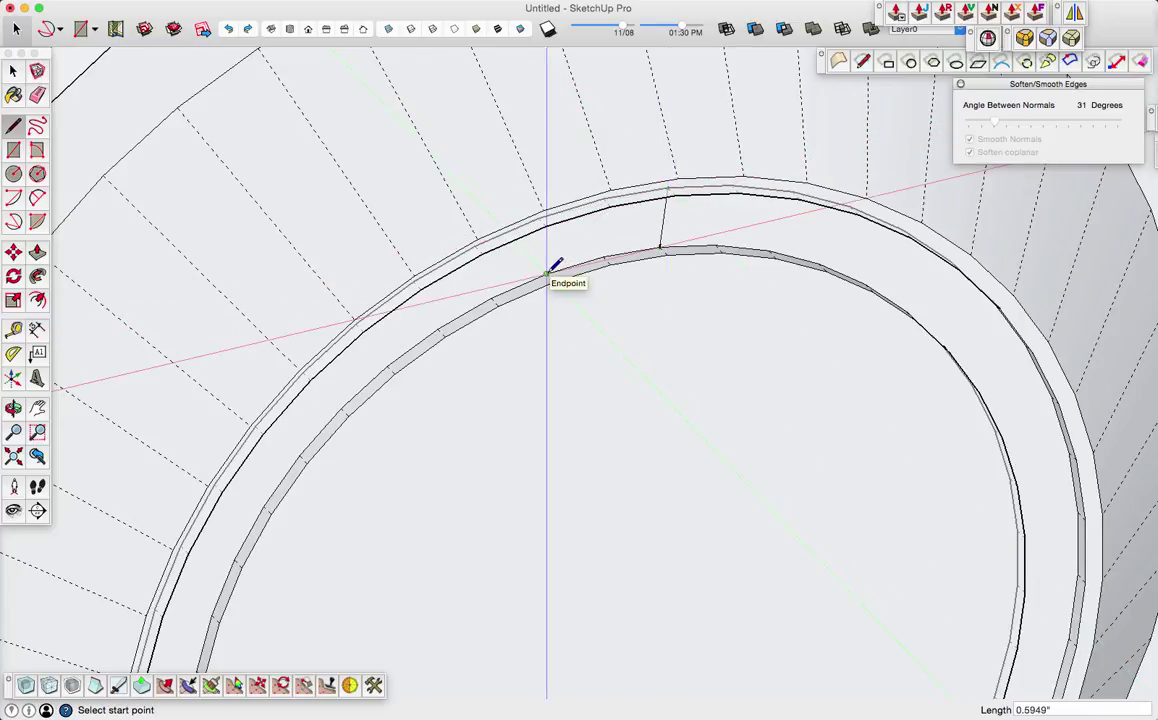
left_click(540, 215)
- Draw two matching lines across the groove floor at the bottom of the ring
scroll(595, 310, "down", 5)
scroll(548, 478, "up", 5)
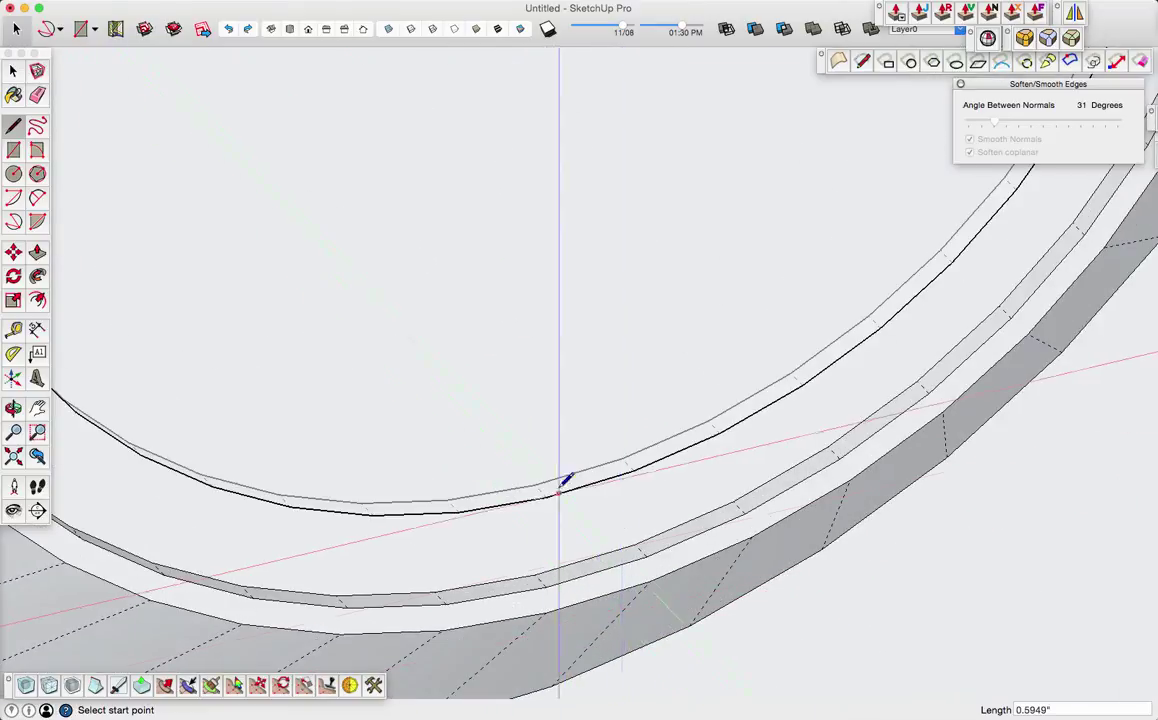
scroll(693, 478, "down", 2)
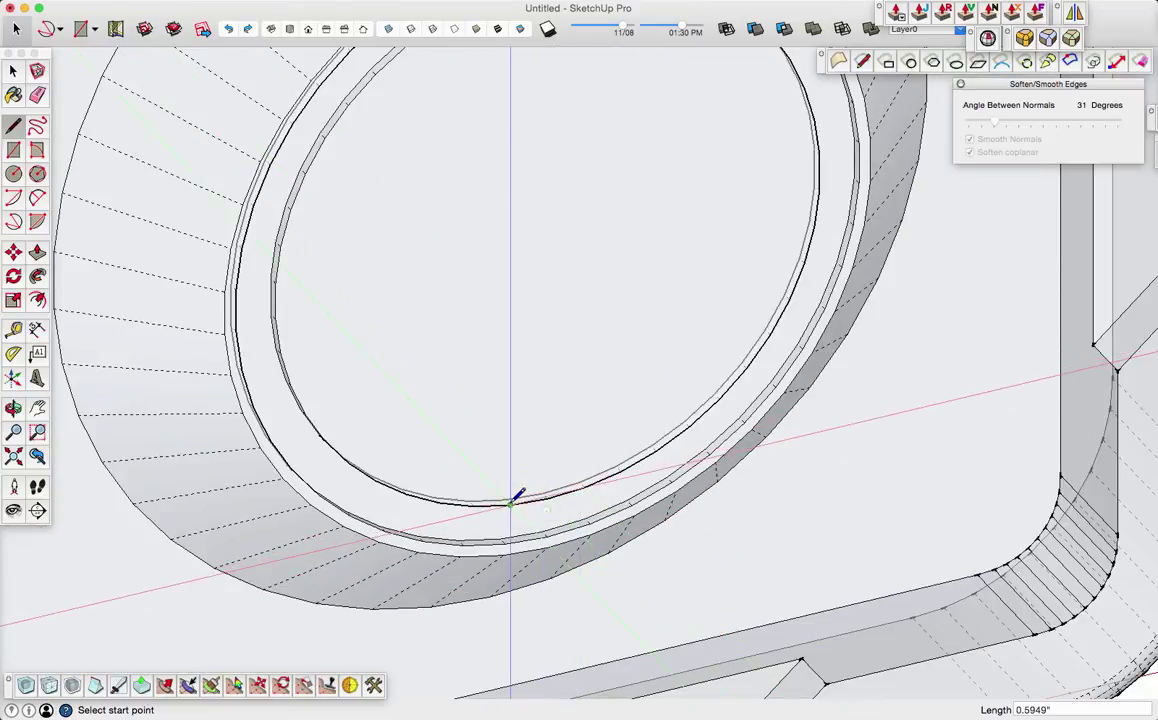
scroll(513, 500, "up", 3)
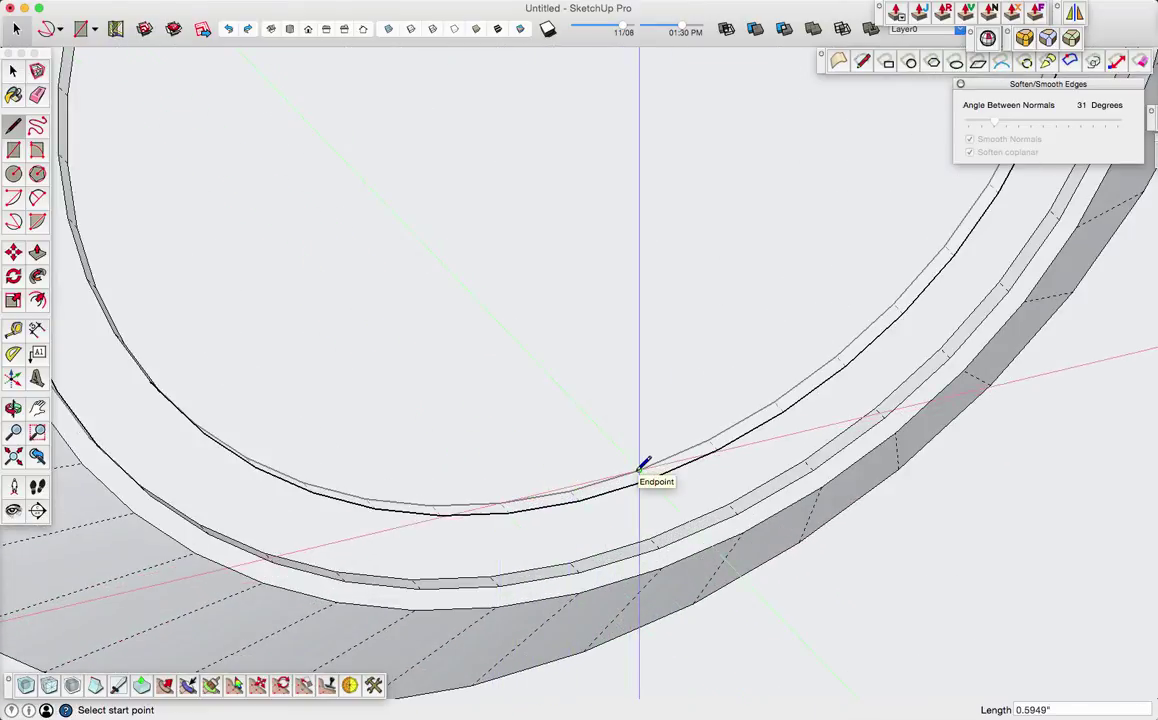
left_click(639, 470)
left_click(650, 540)
left_click(502, 505)
left_click(492, 577)
- Pull the marked top and bottom ring segments outward as raised tabs in the groove
scroll(509, 562, "down", 4)
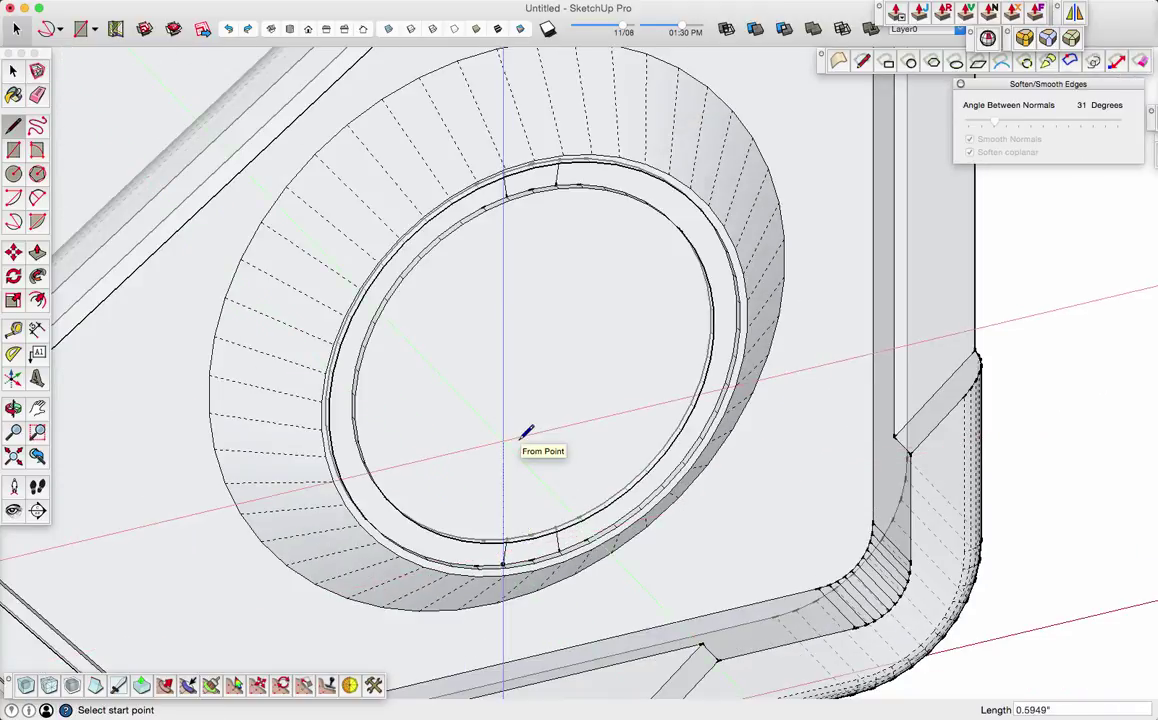
scroll(527, 432, "up", 5)
key("p")
left_click(436, 197)
left_click(374, 250)
middle_click_drag(649, 176, 530, 210)
- Draw a horizontal line across the full diameter of the inner disc face
key("l")
middle_click_drag(358, 357, 456, 386)
left_click(455, 386)
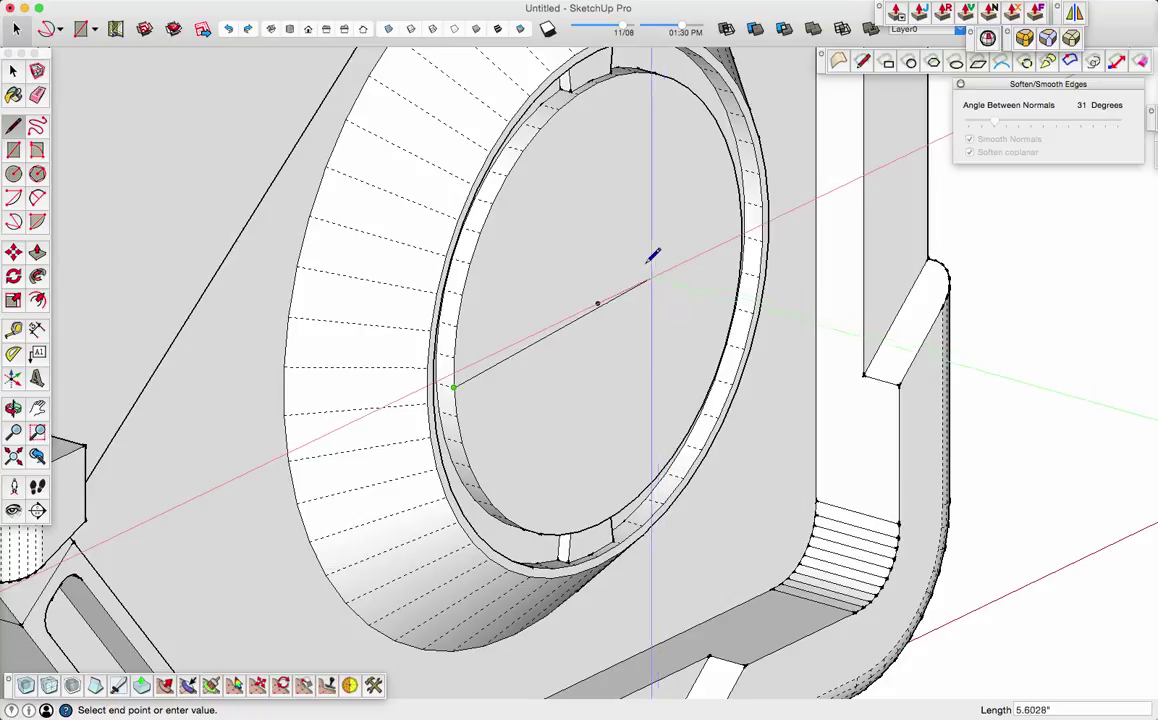
left_click(765, 237)
middle_click_drag(765, 237, 410, 294)
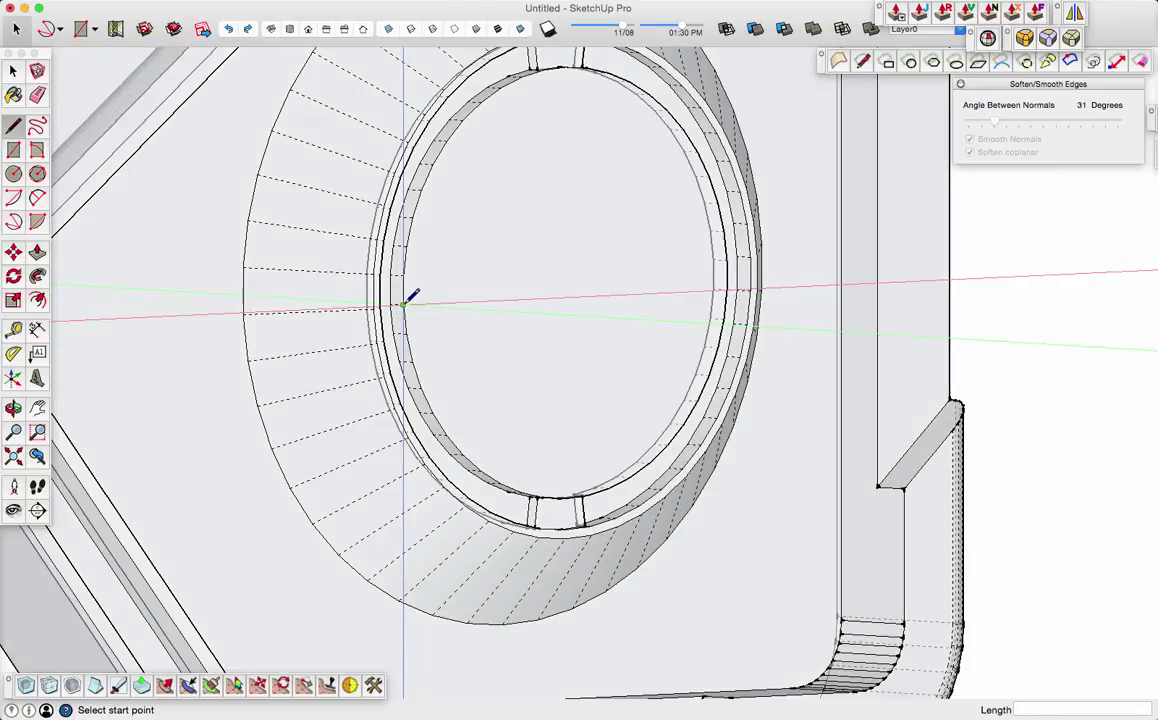
left_click(403, 304)
left_click(727, 290)
- Draw a long rectangle centred on the diameter line's midpoint with a half width of about 0.37 inch
scroll(665, 315, "down", 5)
middle_click_drag(655, 325, 604, 290)
scroll(605, 288, "up", 5)
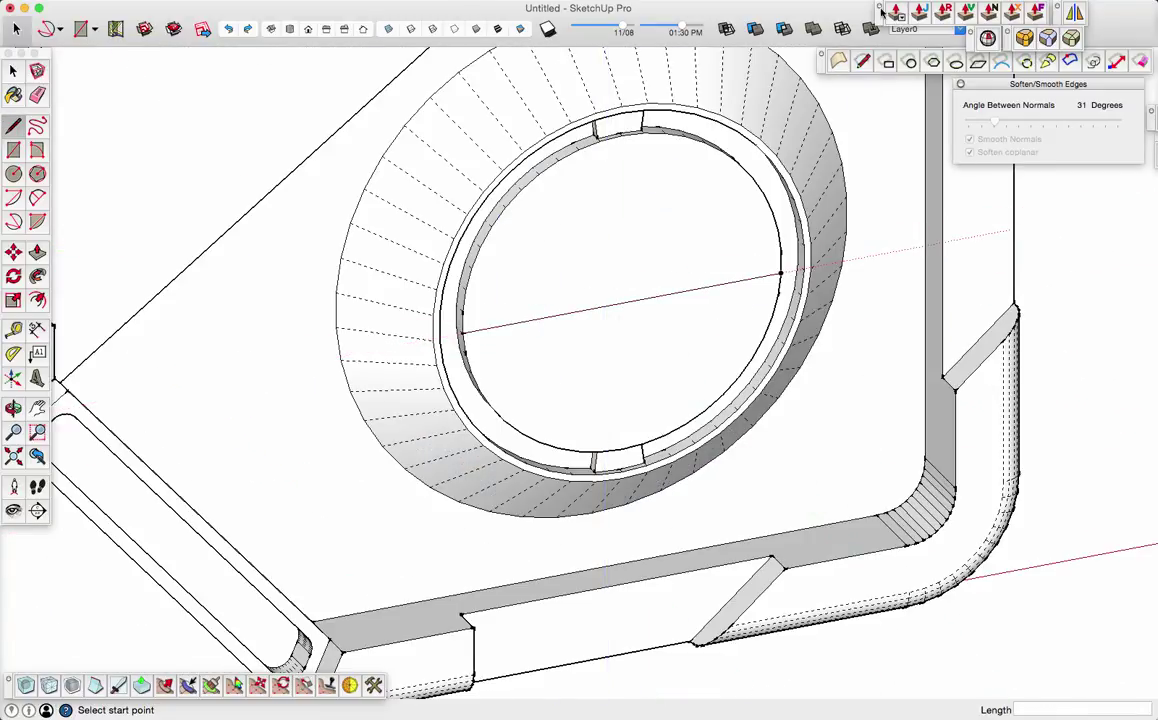
left_click(887, 62)
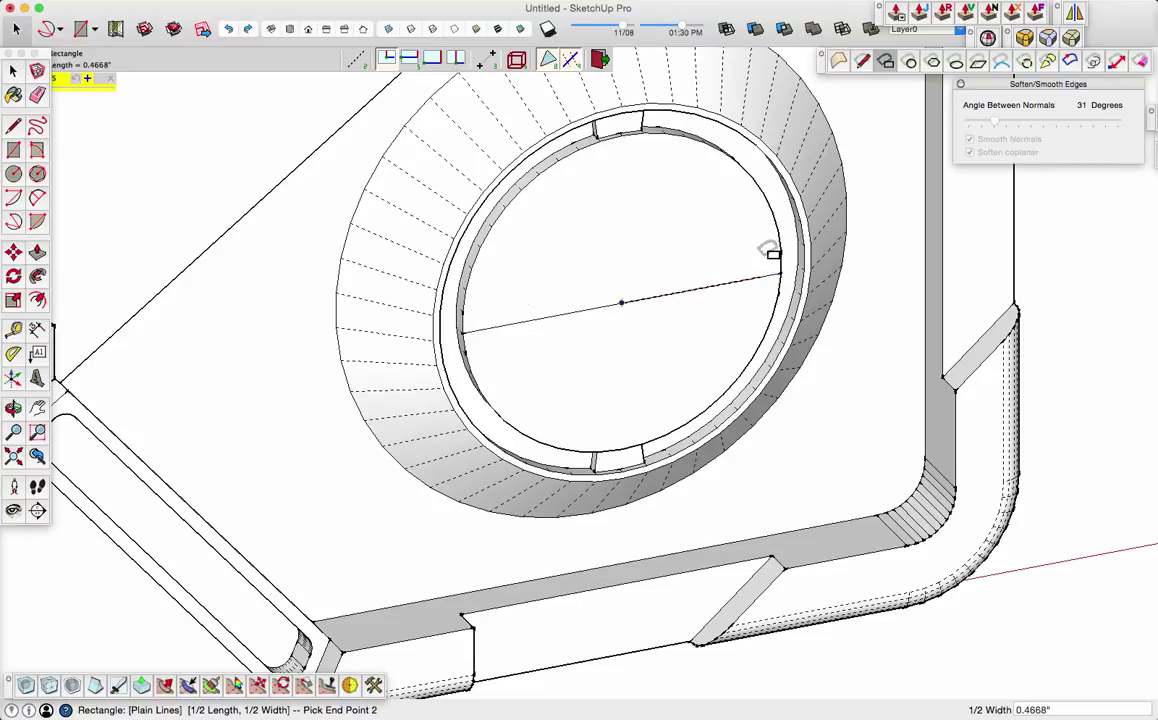
scroll(773, 254, "up", 5)
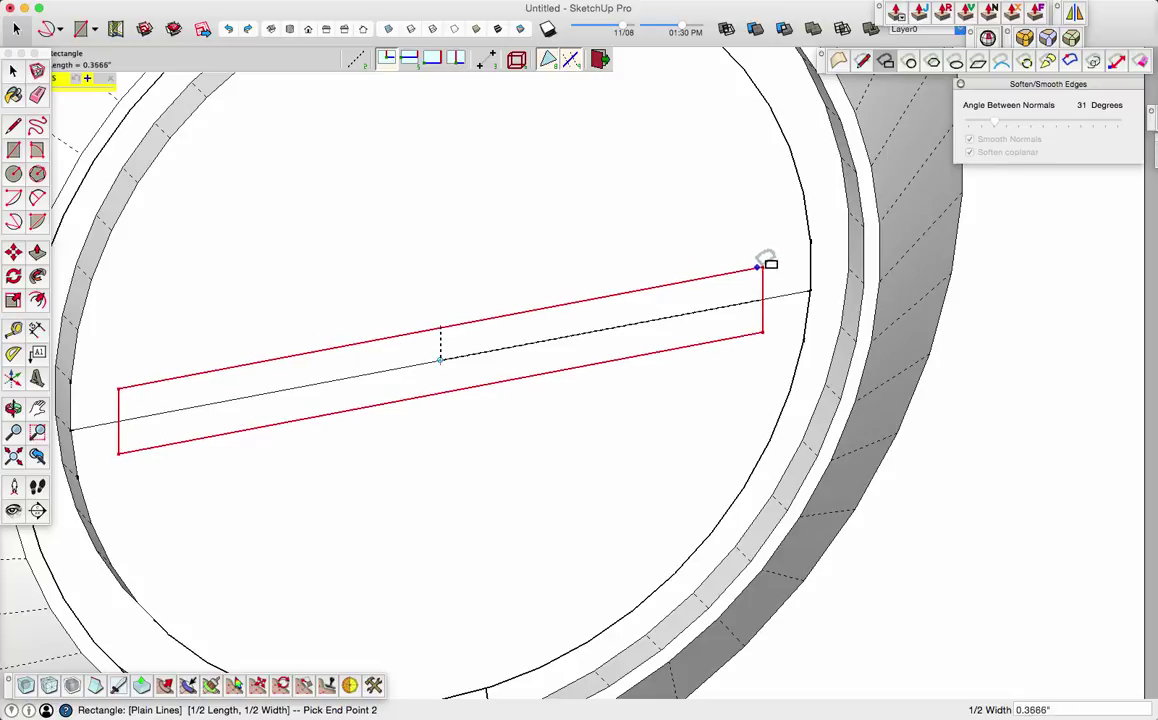
left_click(761, 268)
- Erase the part of the centre line inside the rectangle and push the rectangle inward as a slot
scroll(632, 260, "down", 4)
key("e")
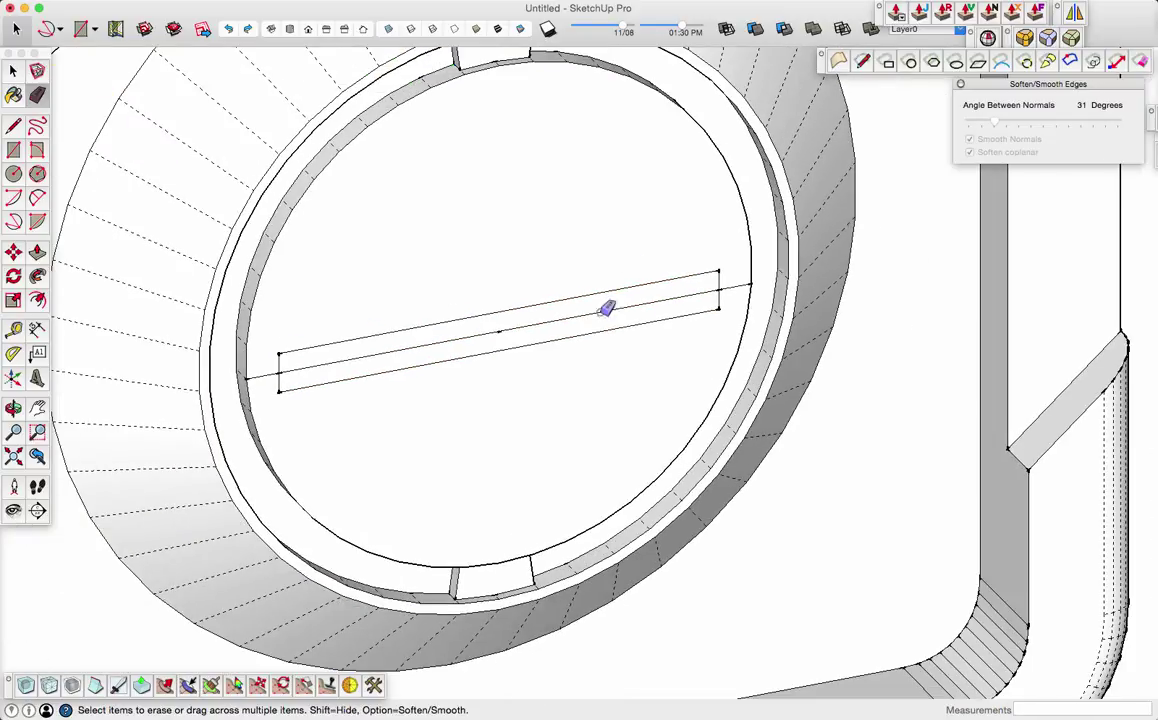
middle_click_drag(507, 328, 507, 226)
key("p")
left_click(550, 328)
left_click(563, 329)
- Draw a centre line along the floor of the slot from end to end
scroll(507, 226, "up", 4)
key("l")
scroll(506, 226, "down", 4)
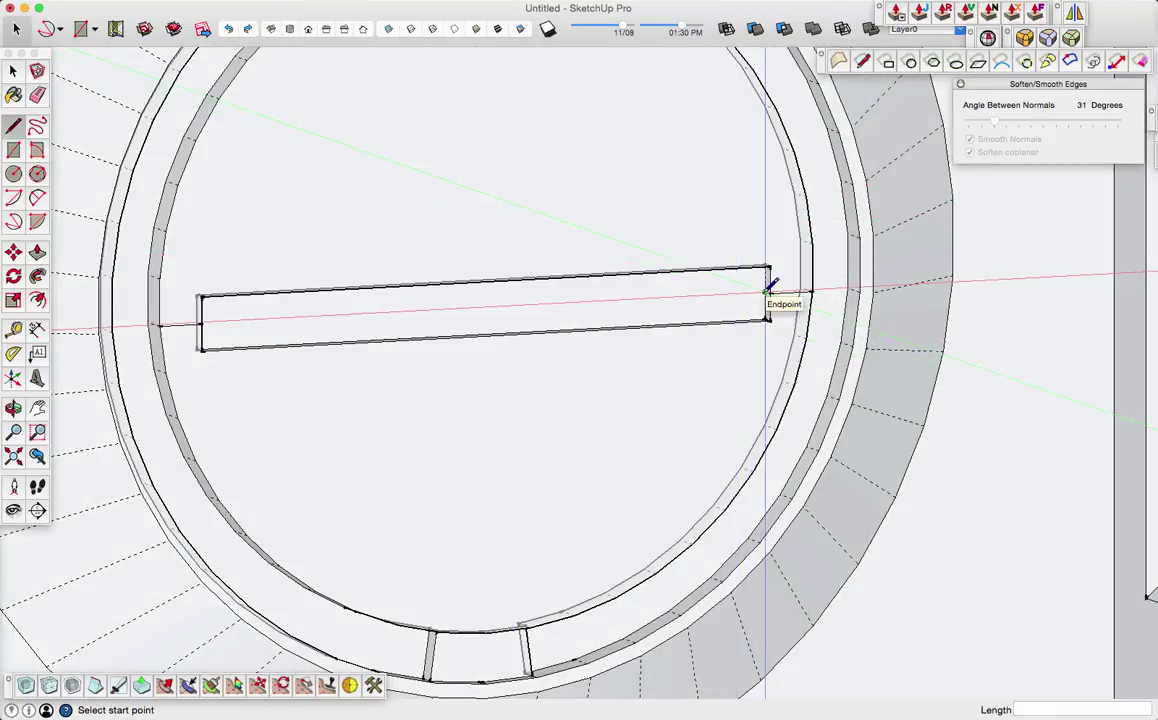
left_click(767, 293)
middle_click_drag(207, 310, 497, 366)
left_click(317, 394)
middle_click_drag(558, 313, 434, 318)
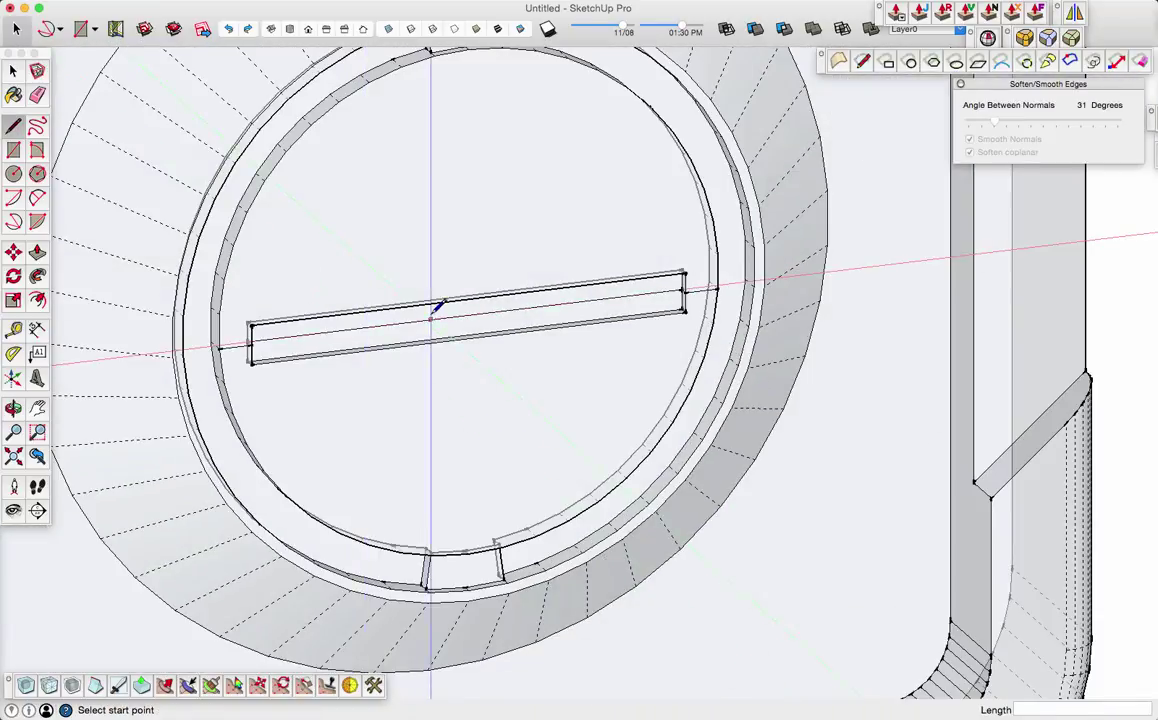
- Draw a smaller rectangle centred on the slot floor's midline and erase the line segment inside it
key("space")
scroll(514, 282, "up", 4)
key("x")
left_click(887, 62)
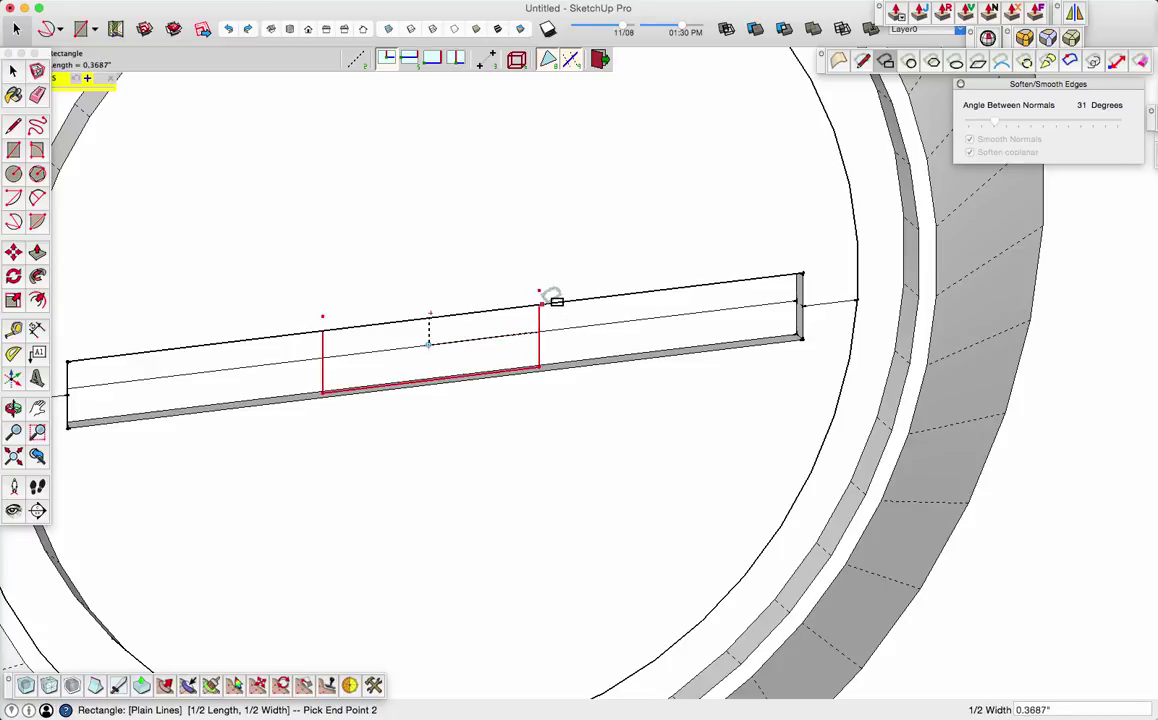
scroll(575, 297, "down", 2)
key("e")
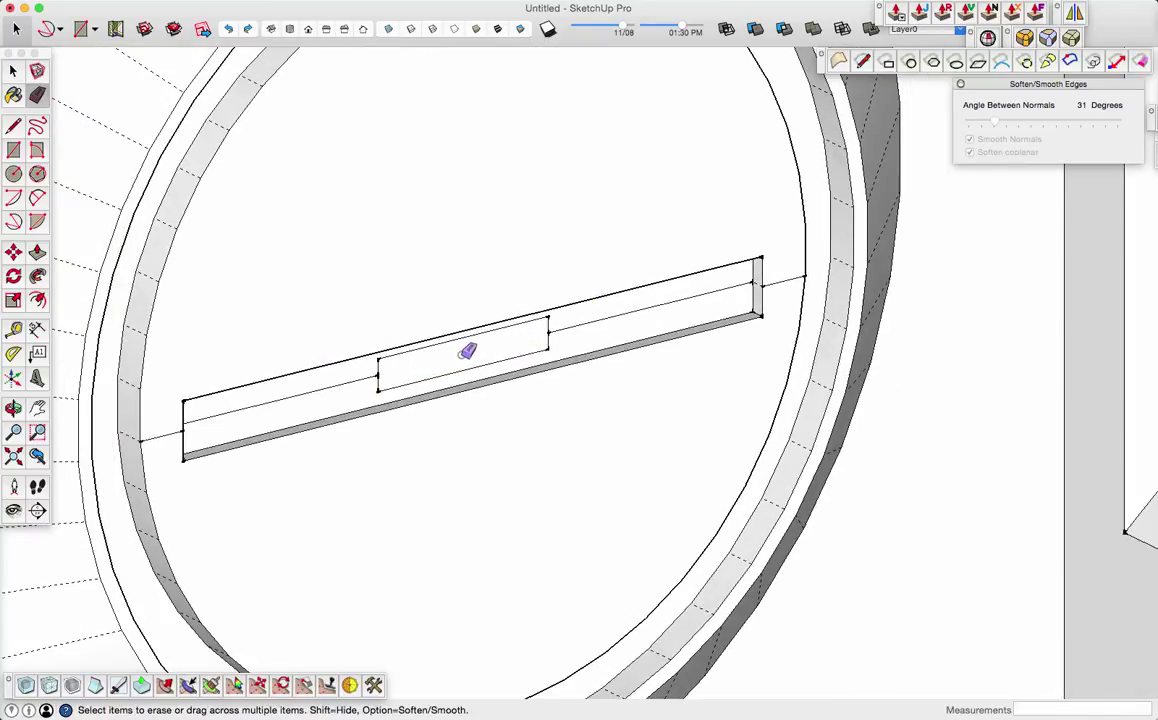
- Push the small rectangle on the slot floor inward as a deeper recess and erase the leftover diameter line at the slot's end
key("p")
left_click(467, 352)
left_click(460, 360)
scroll(457, 360, "down", 3)
key("space")
middle_click_drag(457, 360, 434, 299)
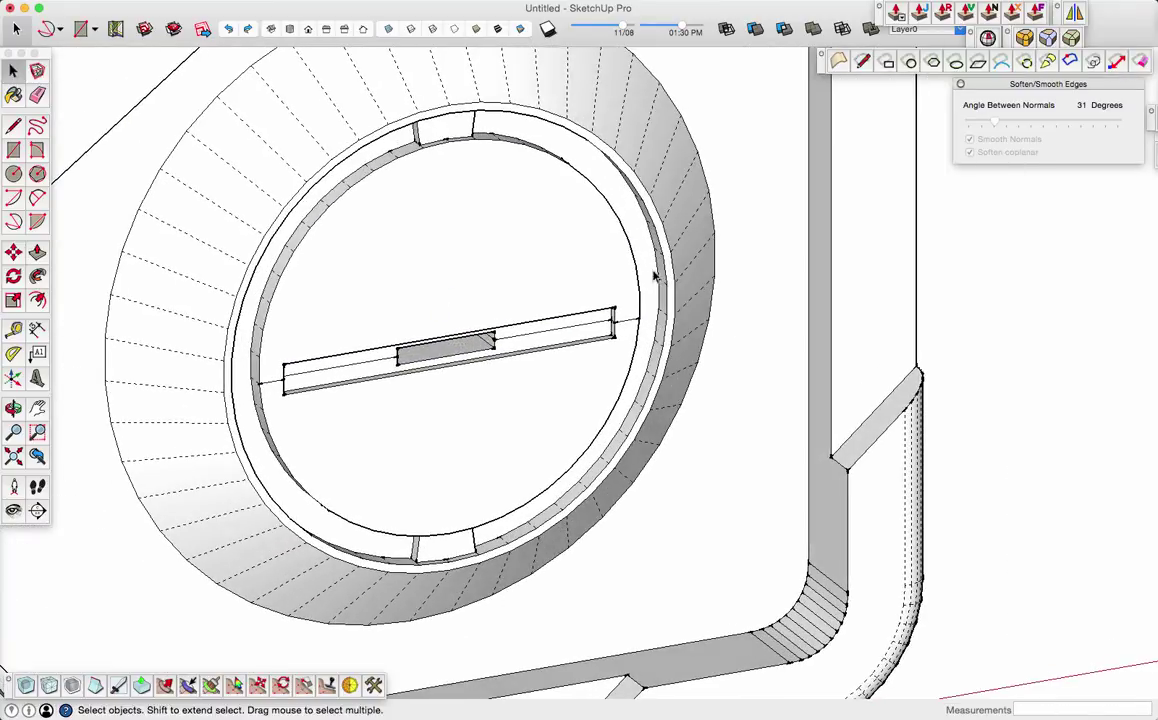
key("e")
left_click(633, 318)
scroll(477, 347, "down", 3)
- Place a vertical construction guide through the midpoint of the slot's long upper edge
mouse_move(477, 347)
middle_mouse_down()
mouse_move(463, 315)
mouse_move(483, 302)
middle_mouse_up()
scroll(463, 330, "up", 2)
scroll(400, 400, "up", 5)
key("t")
left_click(551, 359)
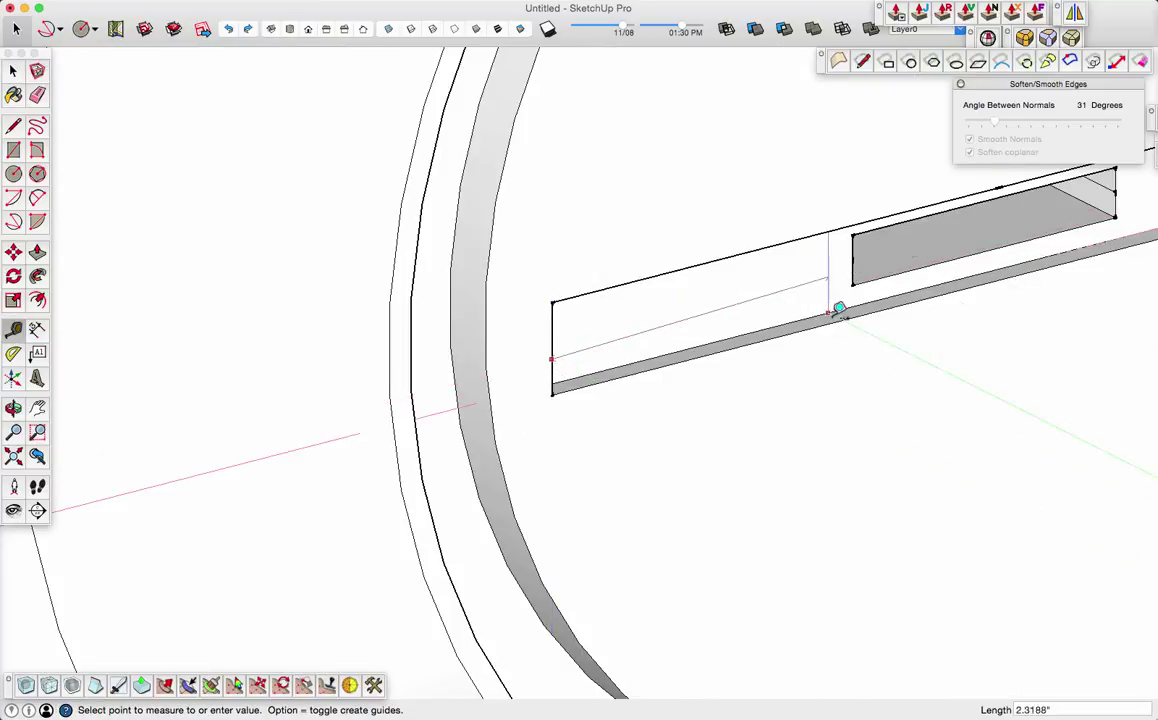
left_click(998, 188)
- Draw a circle with a radius of about 0.46 inch centred on the vertical guide above the slot
scroll(993, 190, "down", 6)
middle_click_drag(964, 174, 659, 321, "shift")
scroll(709, 353, "up", 4)
key("c")
left_click_drag(1030, 710, 1008, 710)
key("Return")
middle_click_drag(694, 283, 525, 158)
scroll(540, 162, "down", 1)
left_click(682, 283)
left_click(692, 279)
scroll(710, 275, "down", 4)
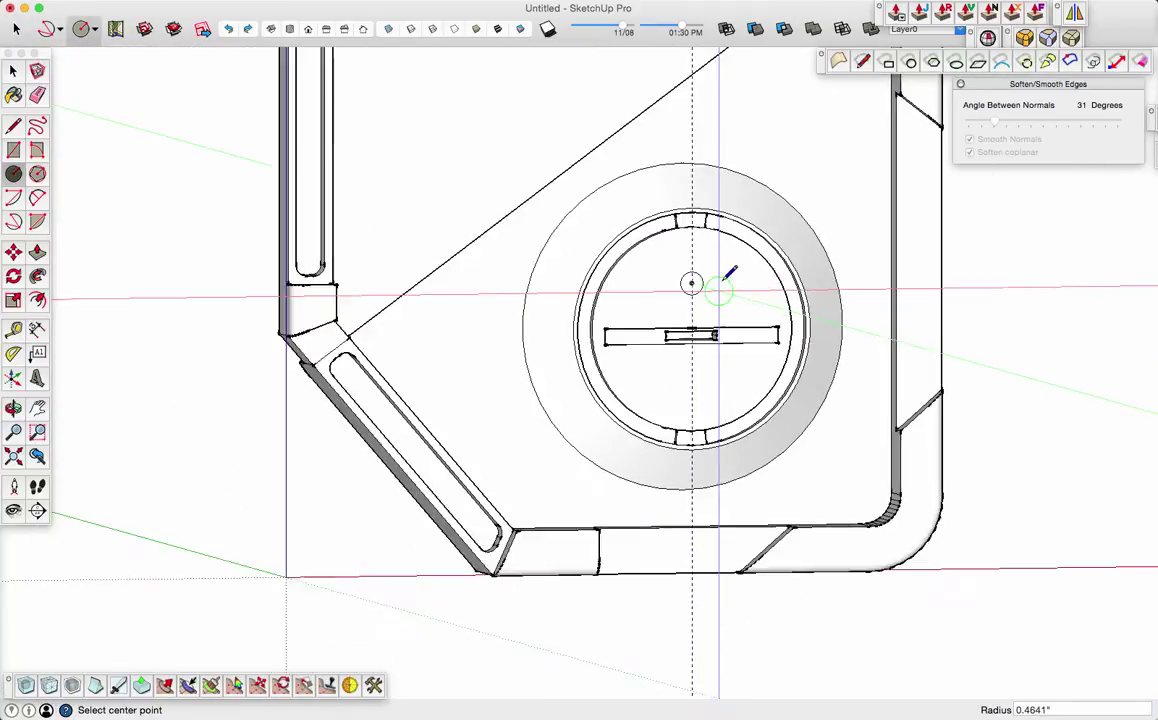
- Erase the guide and mirror the small circle across the slot to its lower side, keeping the original circle
middle_click_drag(732, 266, 700, 290)
key("e")
scroll(697, 255, "up", 4)
scroll(704, 290, "up", 2)
key("space")
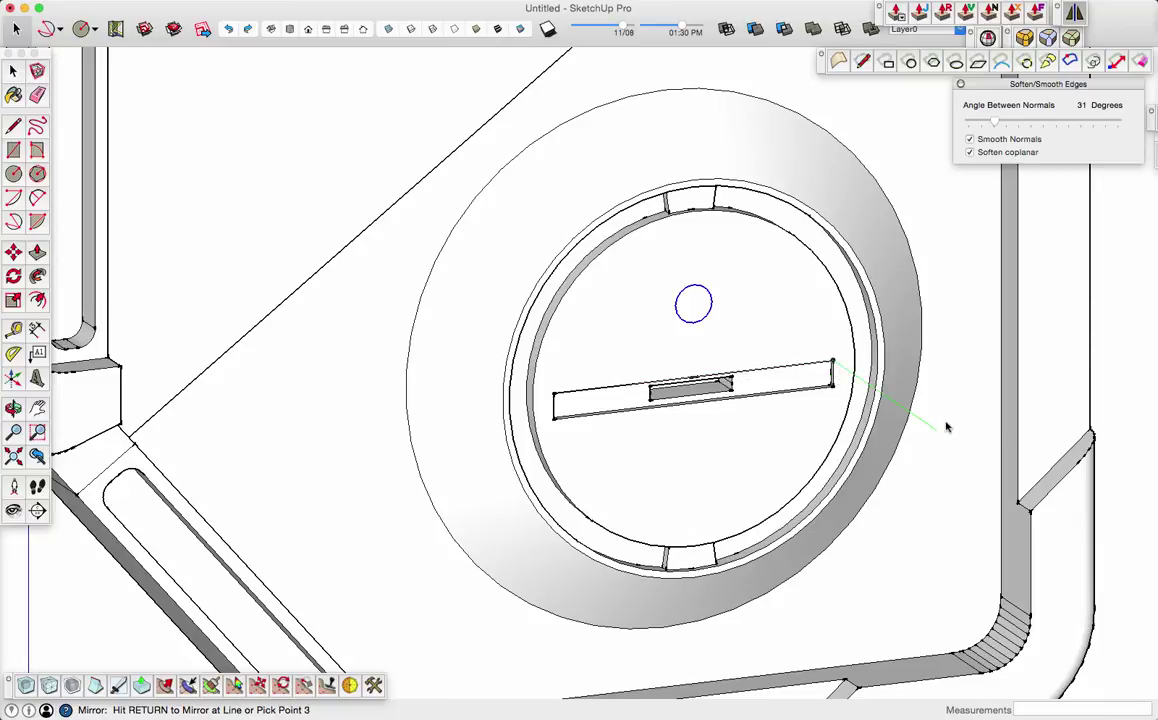
key("Return")
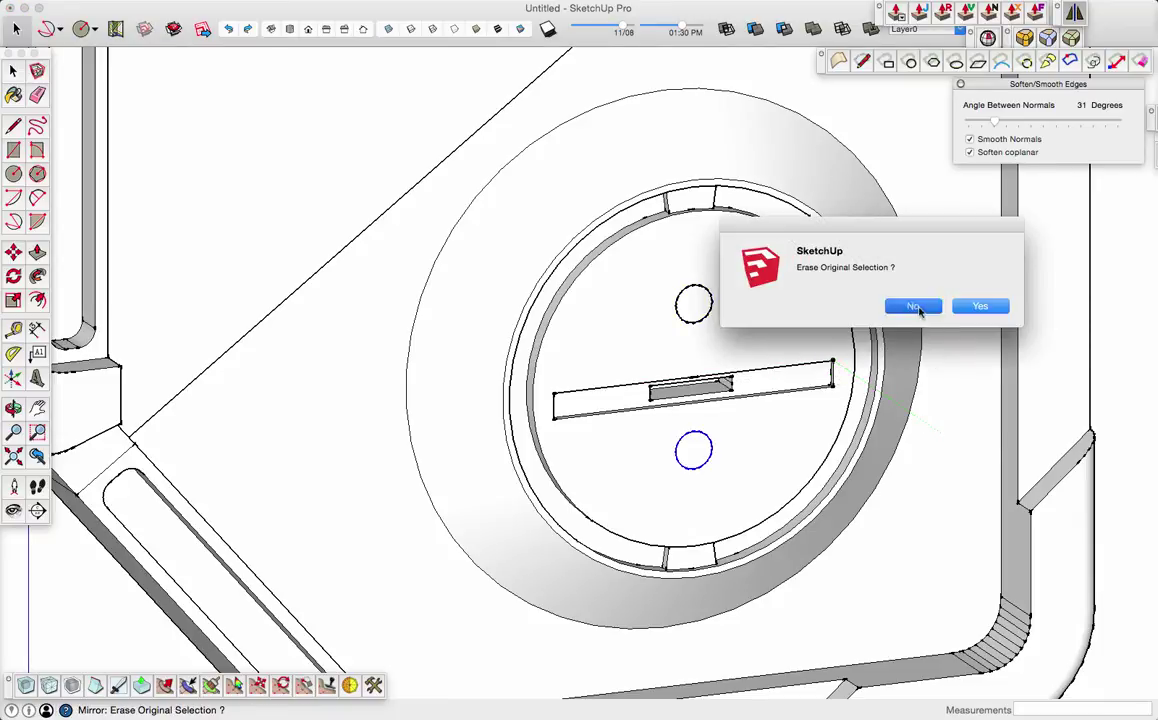
left_click(914, 307)
middle_click_drag(765, 346, 840, 340)
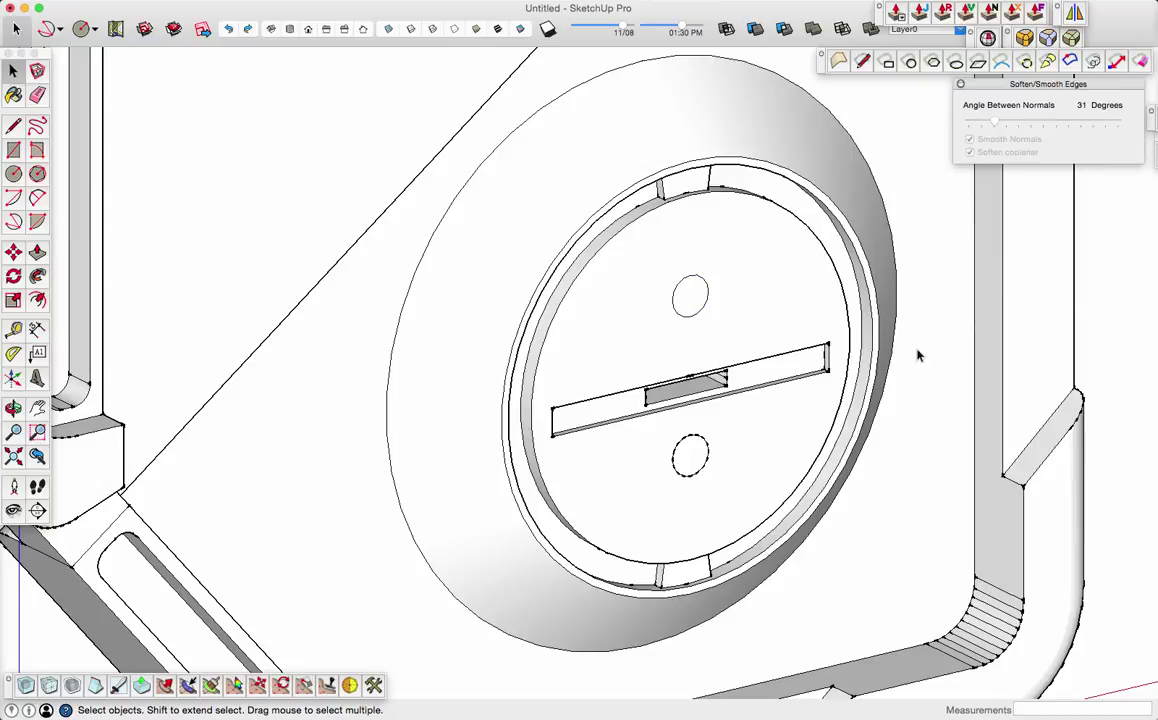
- Push both small circles above and below the slot about 0.51 inch inward as round holes
left_click(692, 456)
left_click(747, 456)
left_click(1111, 335)
key("p")
left_click(690, 306)
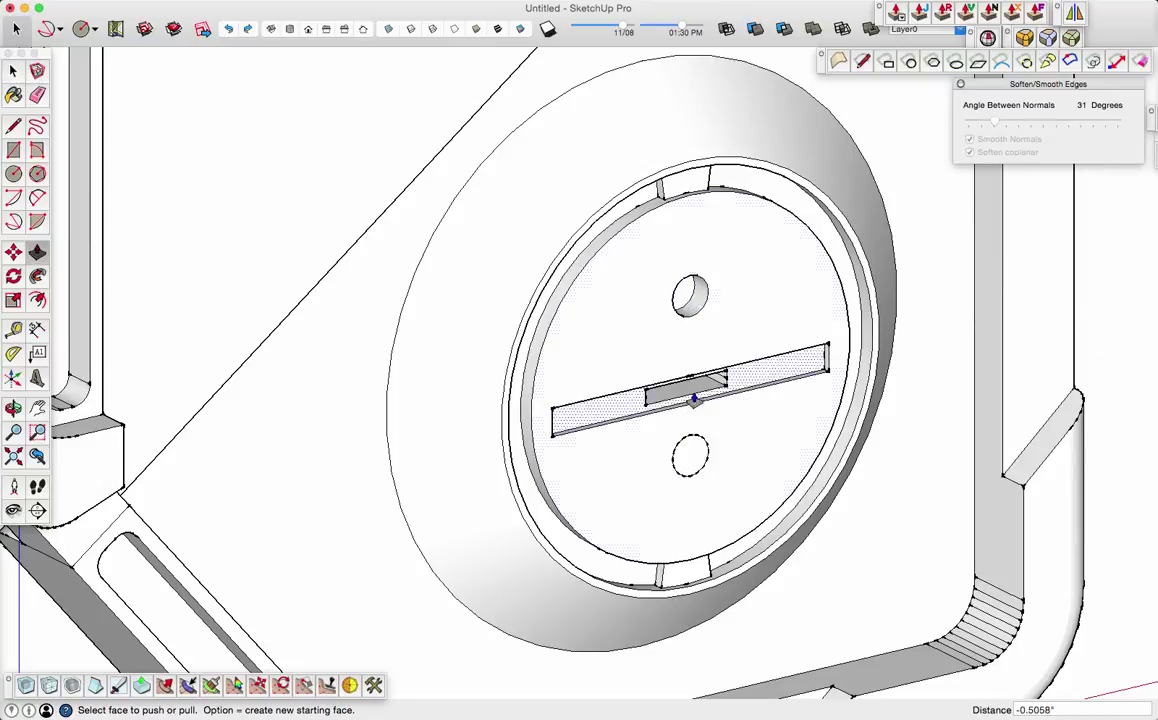
left_click(690, 388)
double_click(698, 444)
scroll(699, 440, "down", 2)
key("space")
- Offset the outline of the large angled face on the panel's reverse inward about 1.79 inches and erase the stray edge at its sharp lower corner
scroll(1068, 357, "down", 1)
scroll(752, 400, "down", 4)
middle_click_drag(753, 399, 946, 415)
scroll(664, 421, "down", 4)
key("f")
left_click(786, 325)
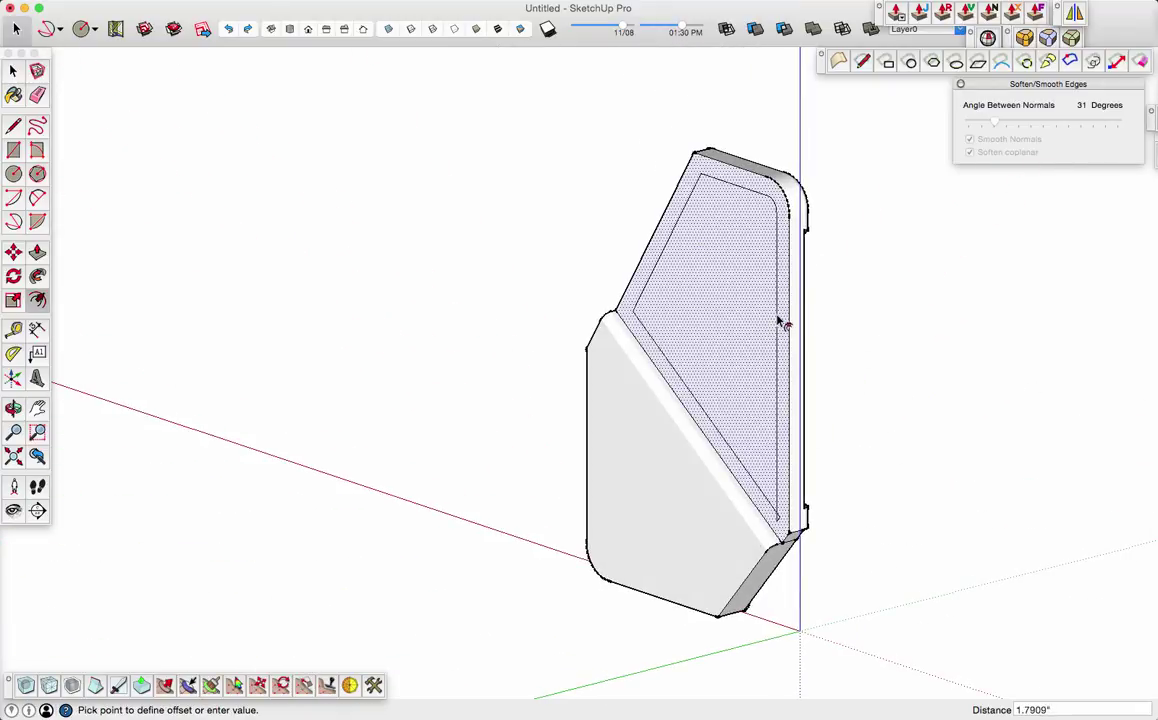
left_click(777, 321)
scroll(789, 440, "up", 4)
key("e")
left_click(774, 588)
scroll(745, 346, "down", 3)
- Connect the offset outline's top corner to the outer corner and draw a dividing line across the long vertical border strip
mouse_move(747, 346)
middle_mouse_down()
mouse_move(680, 366)
mouse_move(740, 358)
mouse_move(763, 385)
mouse_move(793, 367)
middle_mouse_up()
scroll(793, 367, "up", 1)
key("l")
left_click(656, 75)
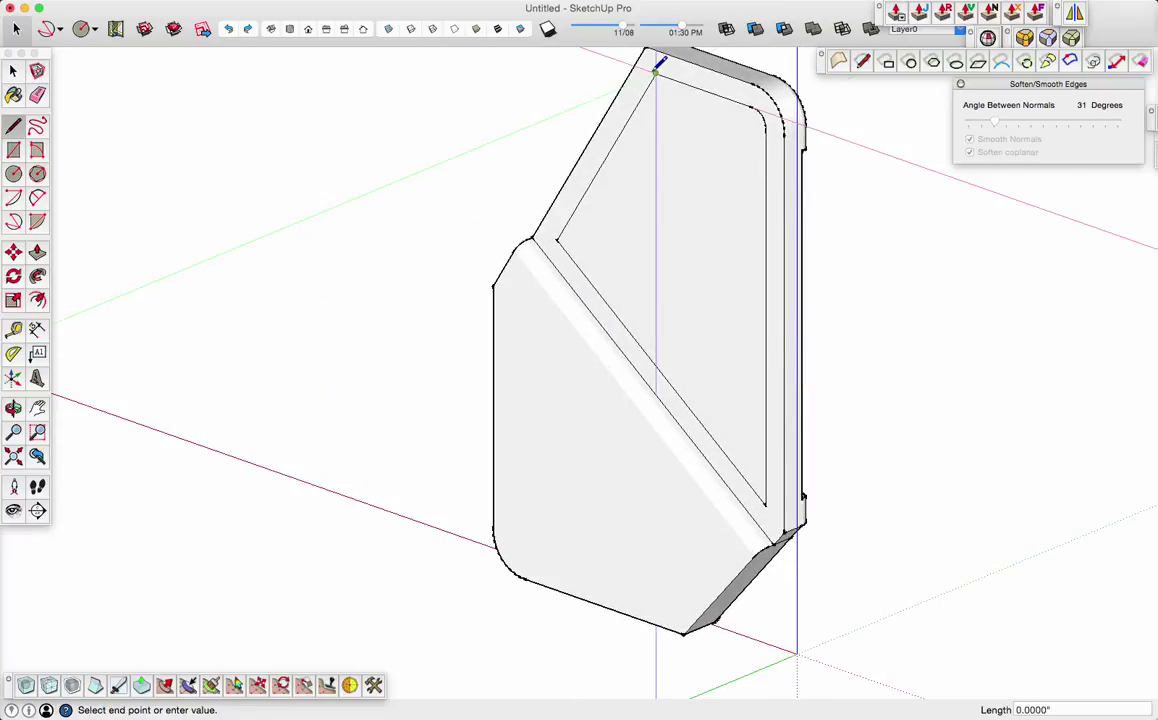
middle_click_drag(656, 75, 642, 237, "shift")
left_click(632, 210)
left_click(752, 381)
left_click(771, 386)
scroll(765, 378, "down", 4)
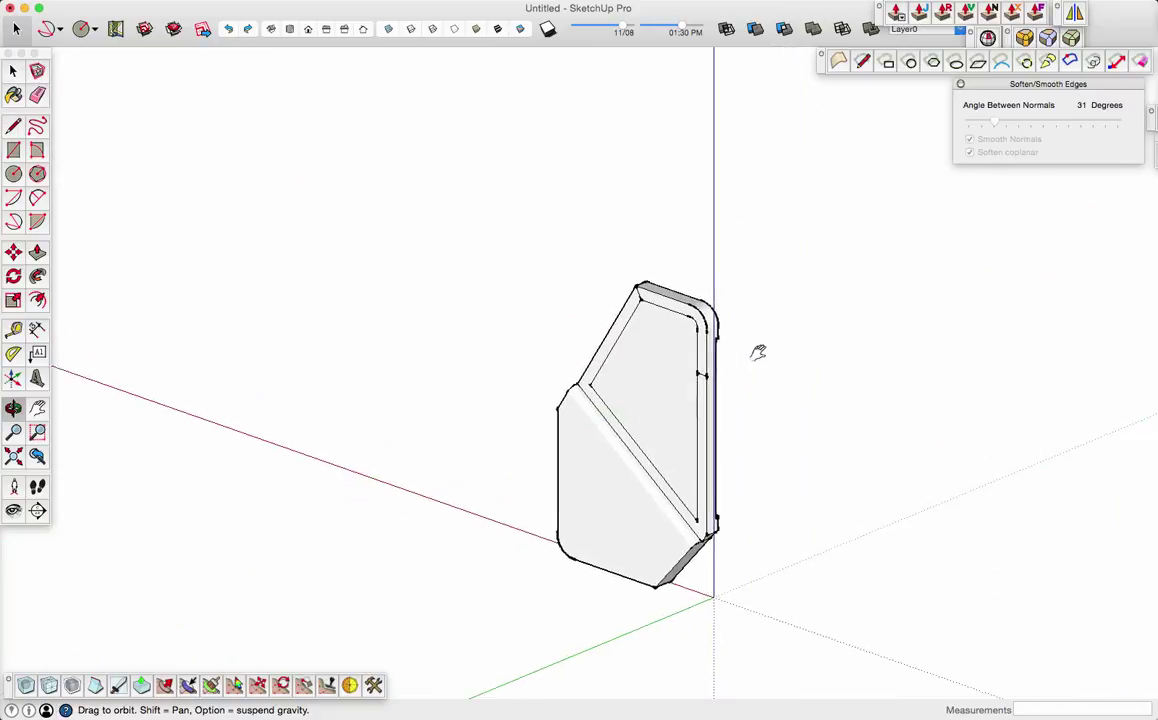
- Check the model for geometry errors with Solid Inspector
middle_click_drag(731, 354, 840, 340, "shift")
middle_click_drag(840, 340, 795, 364)
scroll(795, 364, "up", 4)
left_click(988, 39)
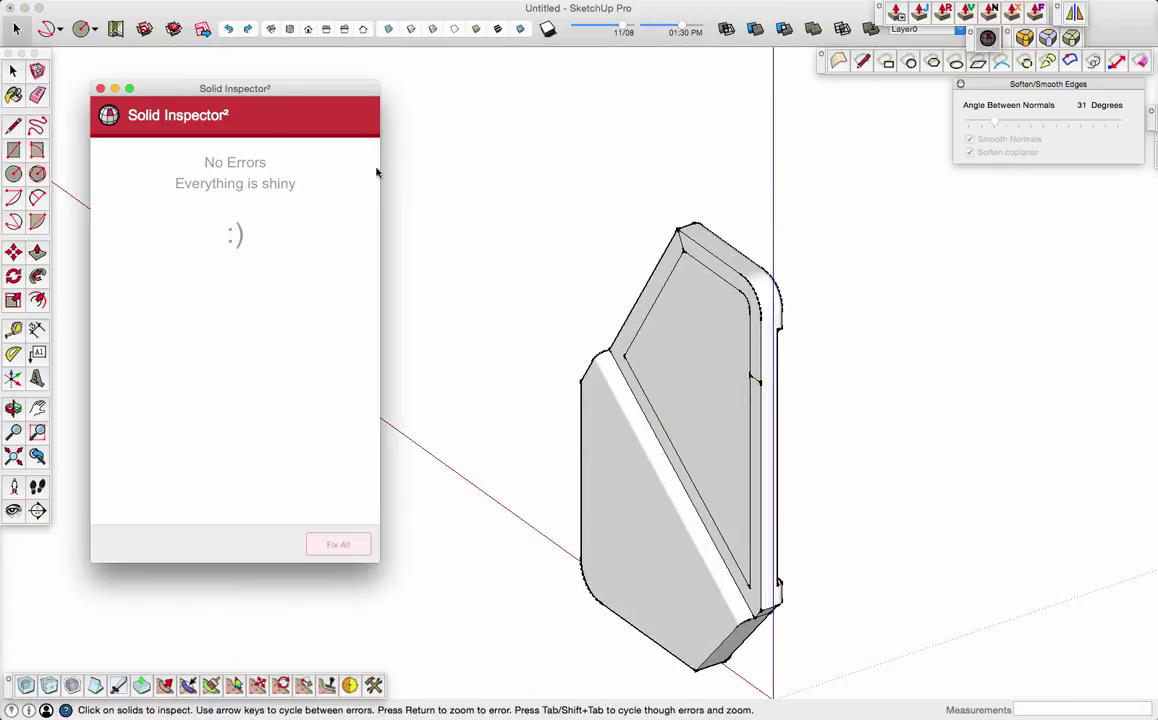
left_click(101, 88)
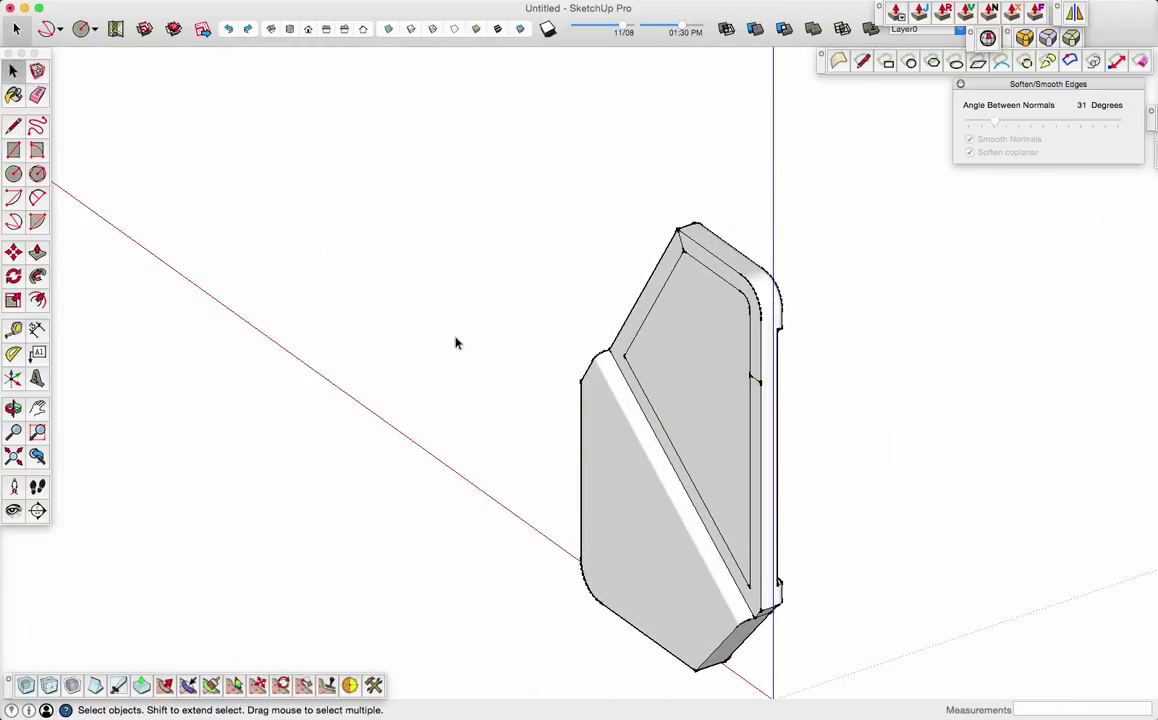
- Draw a line across the border's sharp lower corner and pull the top and vertical border strip slightly outward
left_click(711, 265)
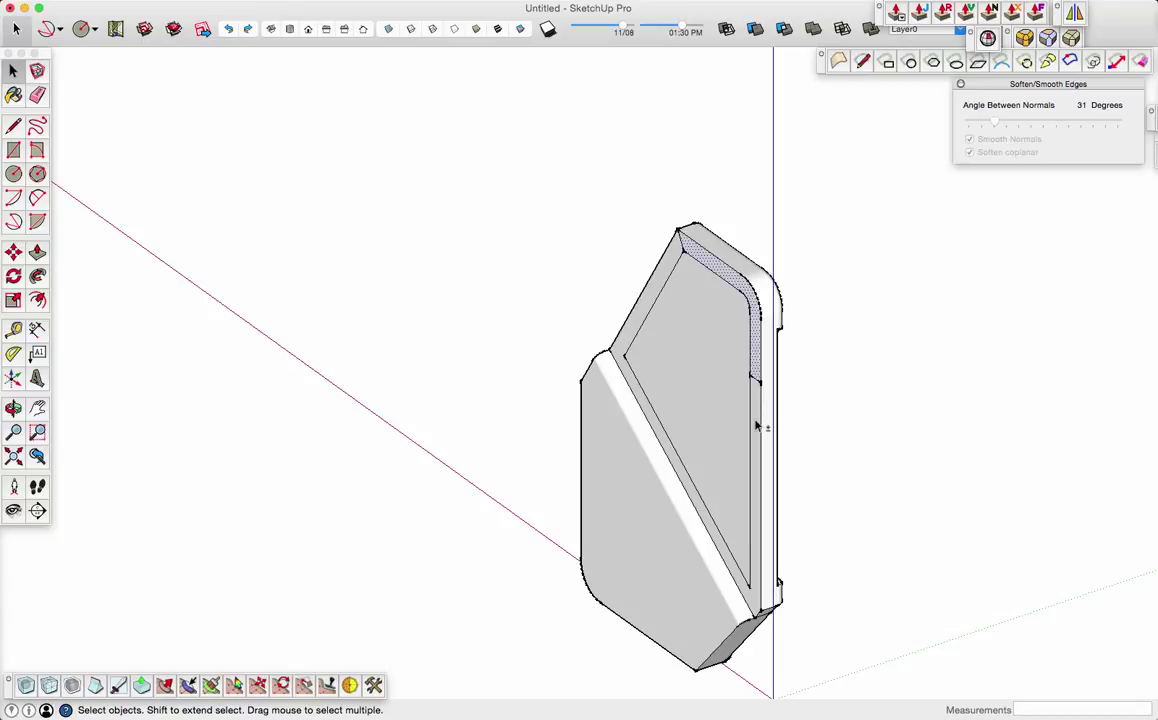
key("l")
left_click(750, 587)
left_click(760, 611)
key("space")
key("p")
left_click(740, 285)
left_click(735, 288)
- Draw a dividing line across the raised vertical border strip, below its rounded corner
key("l")
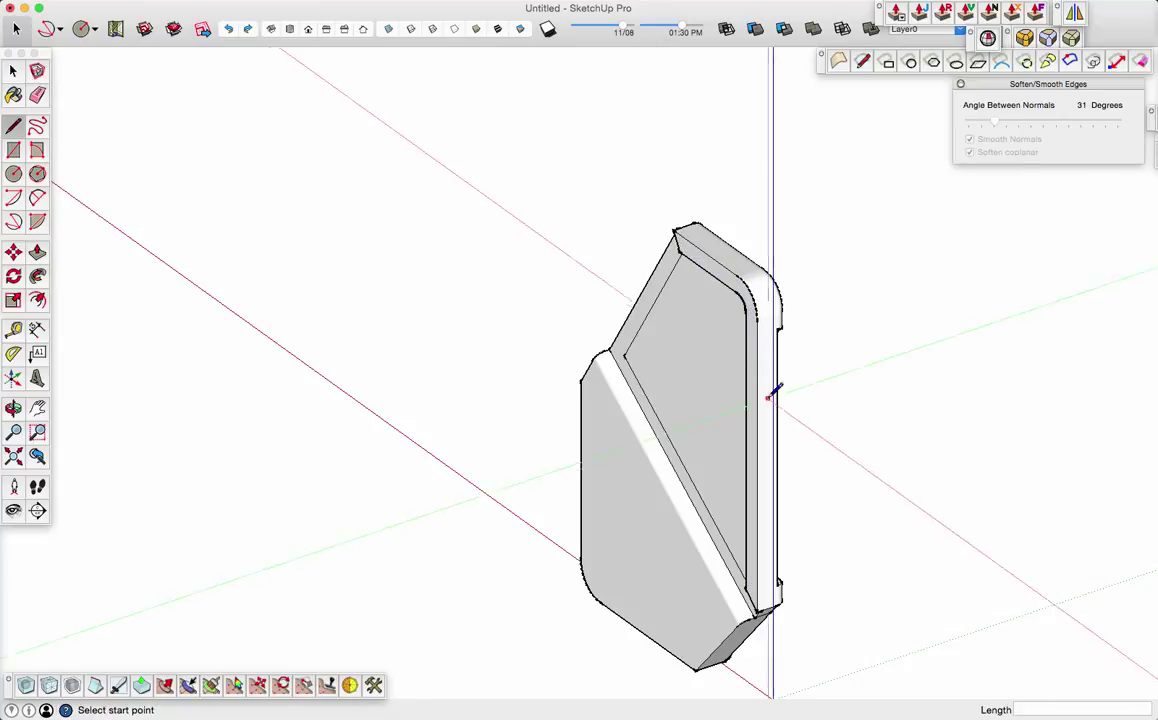
left_click(757, 406)
key("Escape")
left_click(757, 377)
left_click(746, 372)
key("space")
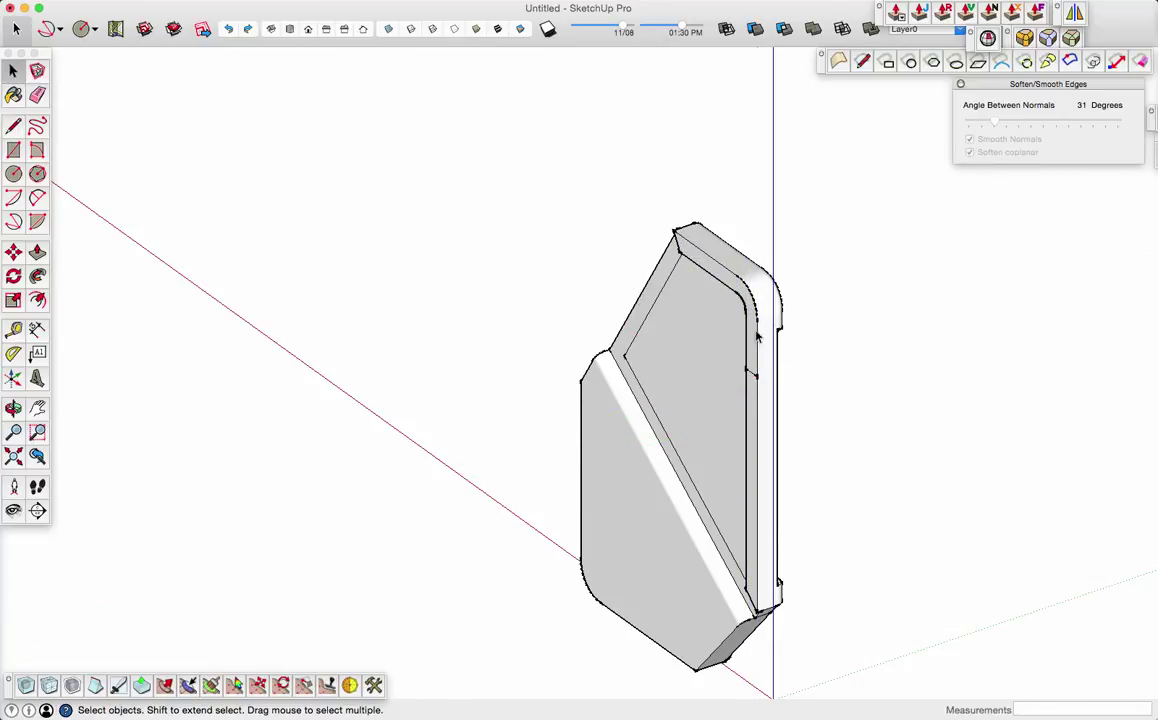
- Move the rounded upper border face outward along the green axis with Vertex Tools so the strip below it slopes
left_click(753, 331)
middle_click_drag(760, 320, 949, 372)
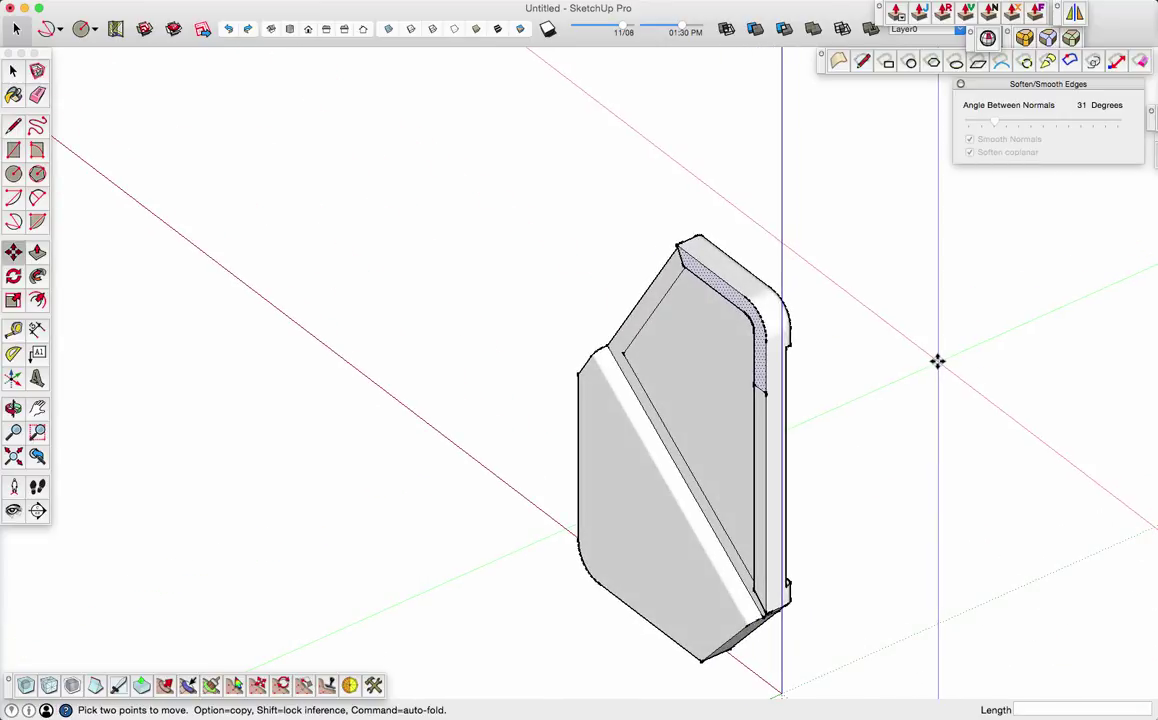
key("v")
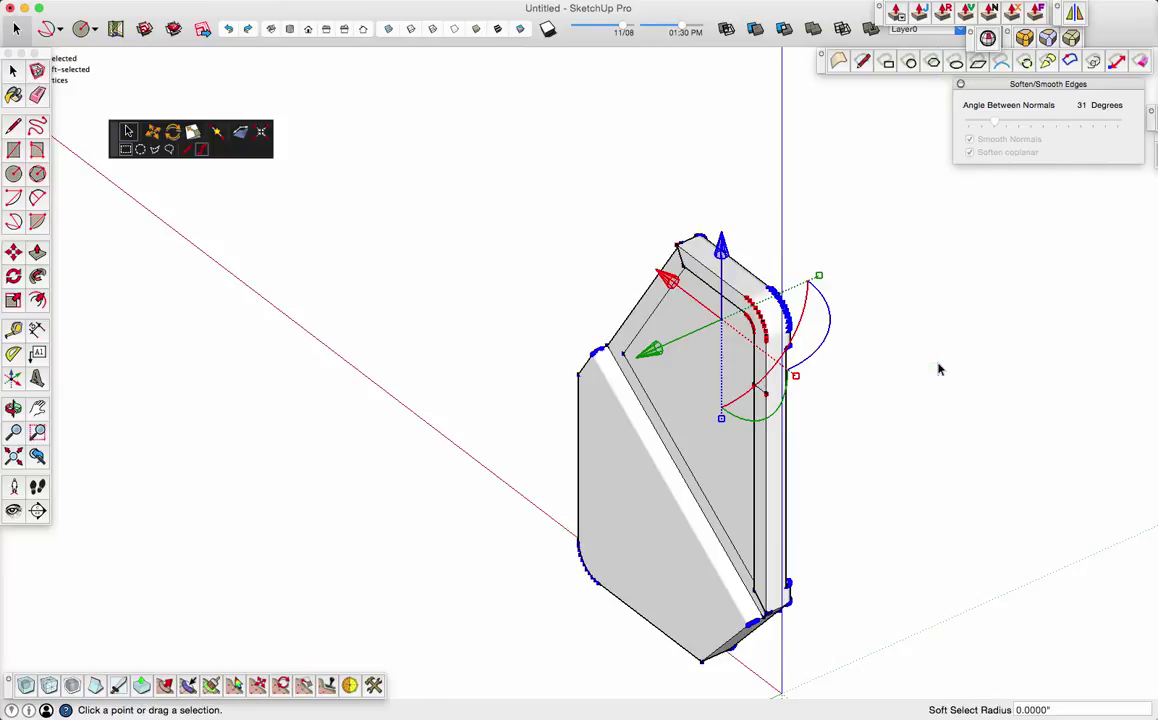
left_click_drag(657, 353, 631, 368)
middle_click_drag(489, 344, 1110, 376)
middle_click_drag(823, 211, 775, 351, "shift")
mouse_move(731, 334)
left_mouse_down()
mouse_move(749, 341)
mouse_move(736, 335)
left_mouse_up()
middle_click_drag(815, 306, 952, 296)
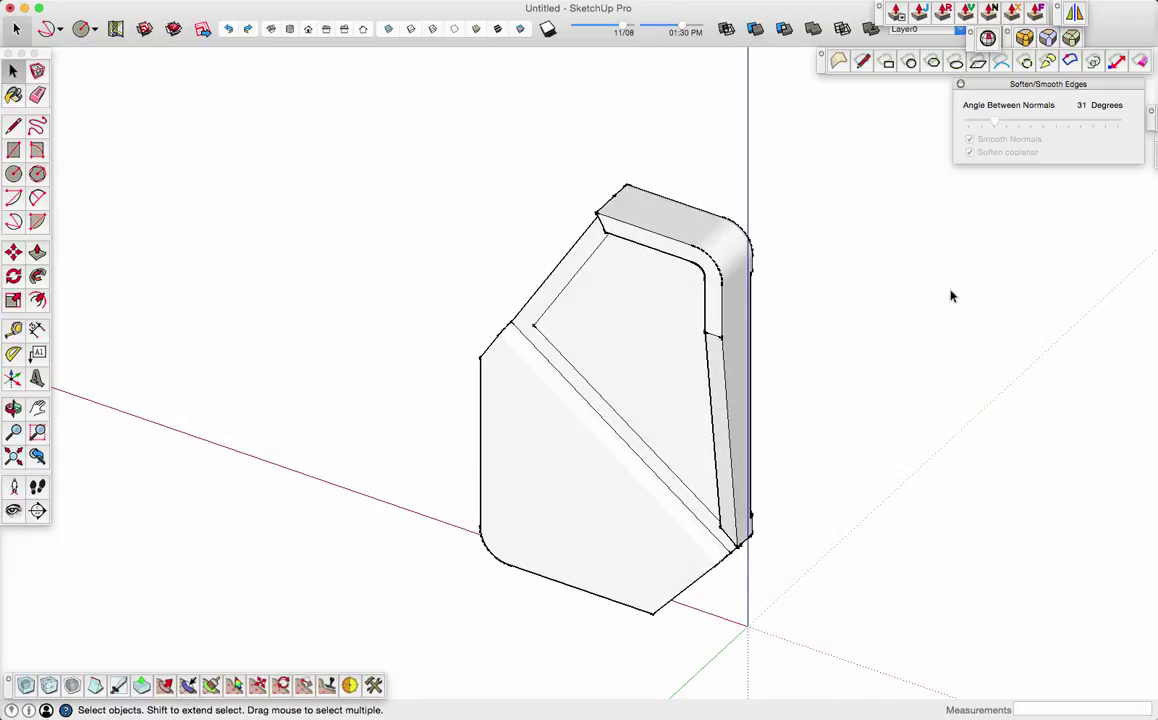
- Select the whole panel geometry and make it a group
triple_click(730, 335)
right_click(730, 335)
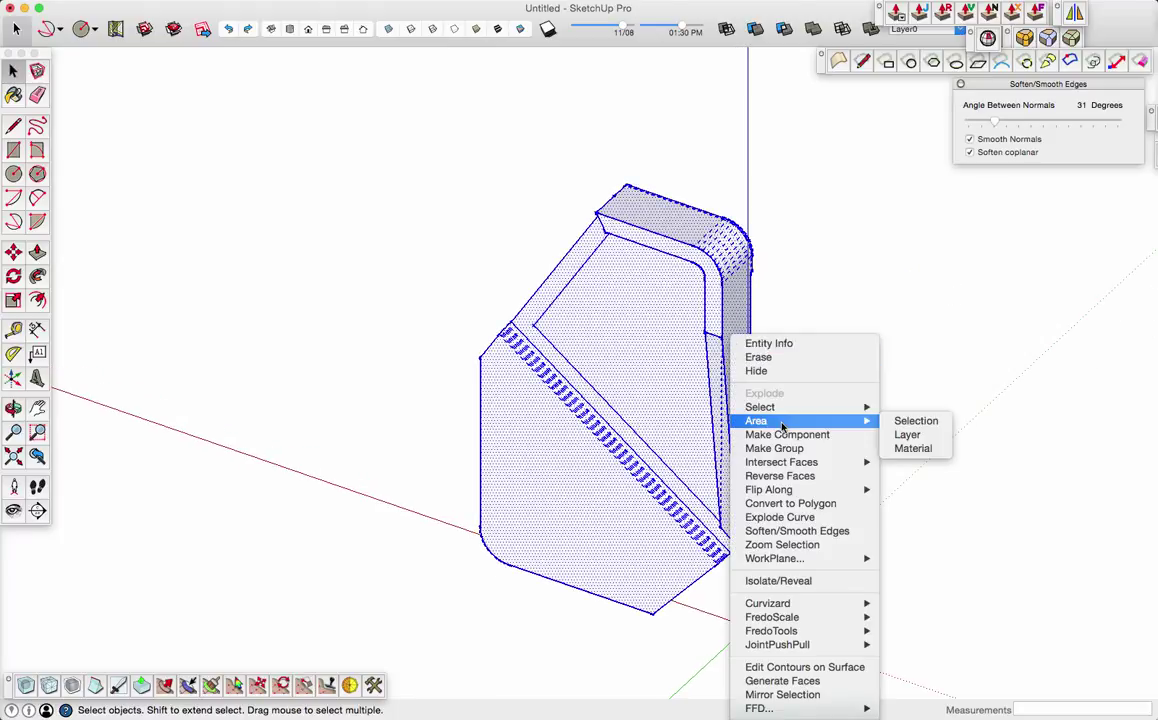
left_click(778, 449)
left_click(882, 254)
- Draw a closed L-shaped outline around the raised border's rounded upper corner, extending above and beside the panel
key("l")
left_click(597, 213)
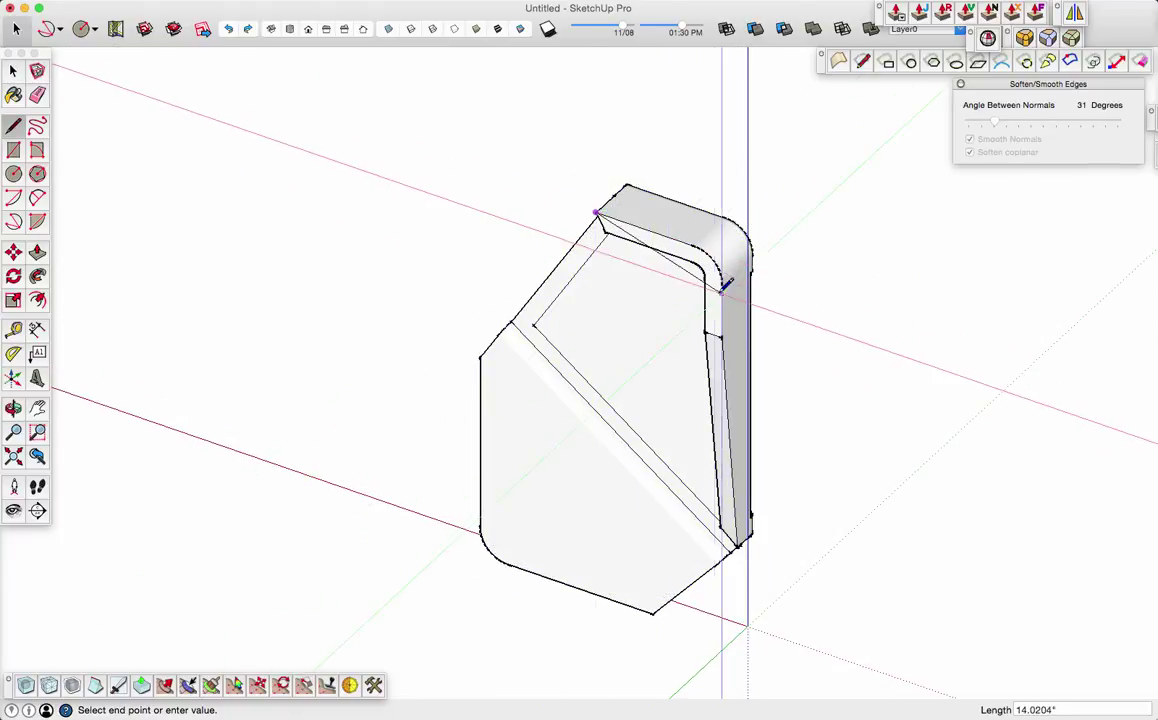
scroll(723, 270, "up", 4)
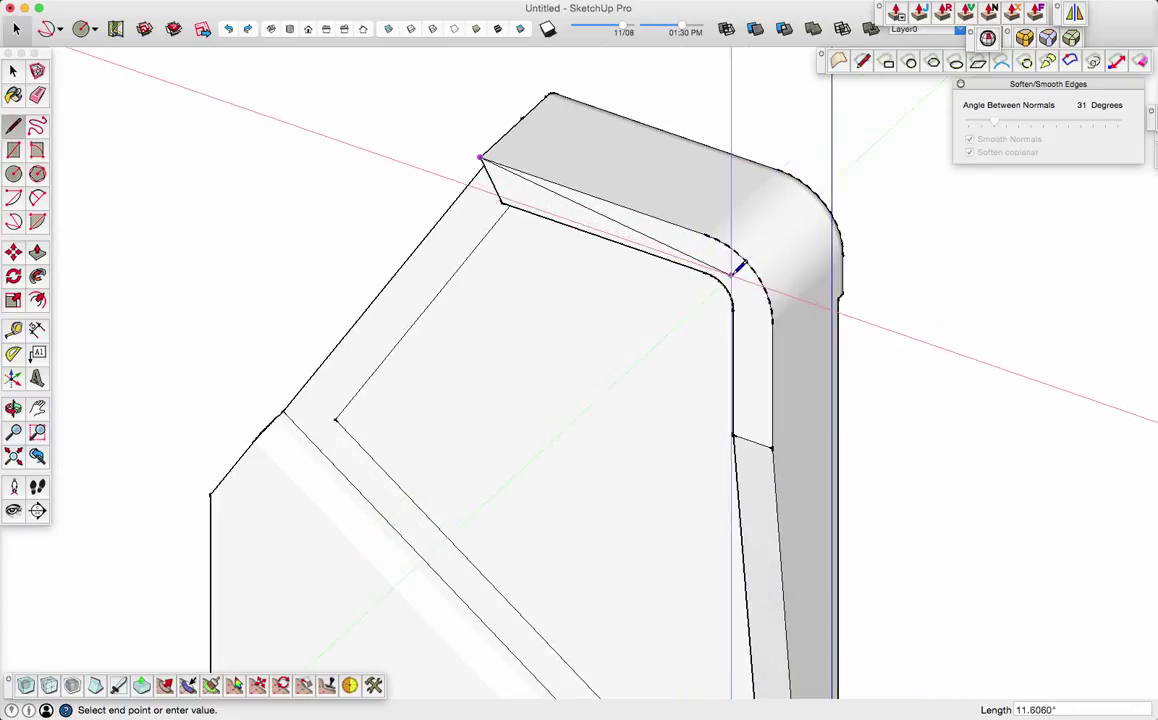
left_click(741, 280)
left_click(741, 373)
left_click(891, 424)
left_click(891, 178)
middle_click_drag(491, 147, 501, 247, "shift")
left_click(490, 135)
left_click(490, 257)
middle_click_drag(640, 185, 511, 165)
- Extrude the L-shaped face about 3.01 inches along the border's thickness and push its opposite face in about 0.76 inch
key("p")
left_click(674, 337)
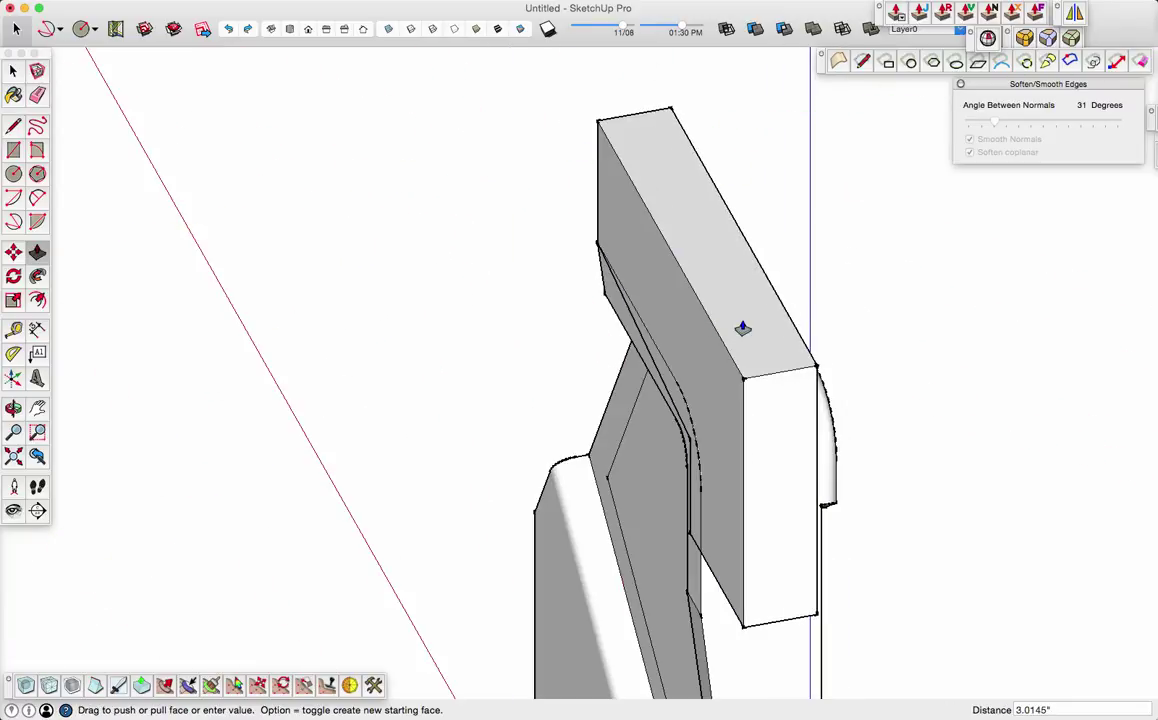
left_click(742, 328)
left_click(702, 352)
left_click(717, 348)
middle_click_drag(728, 305, 583, 288)
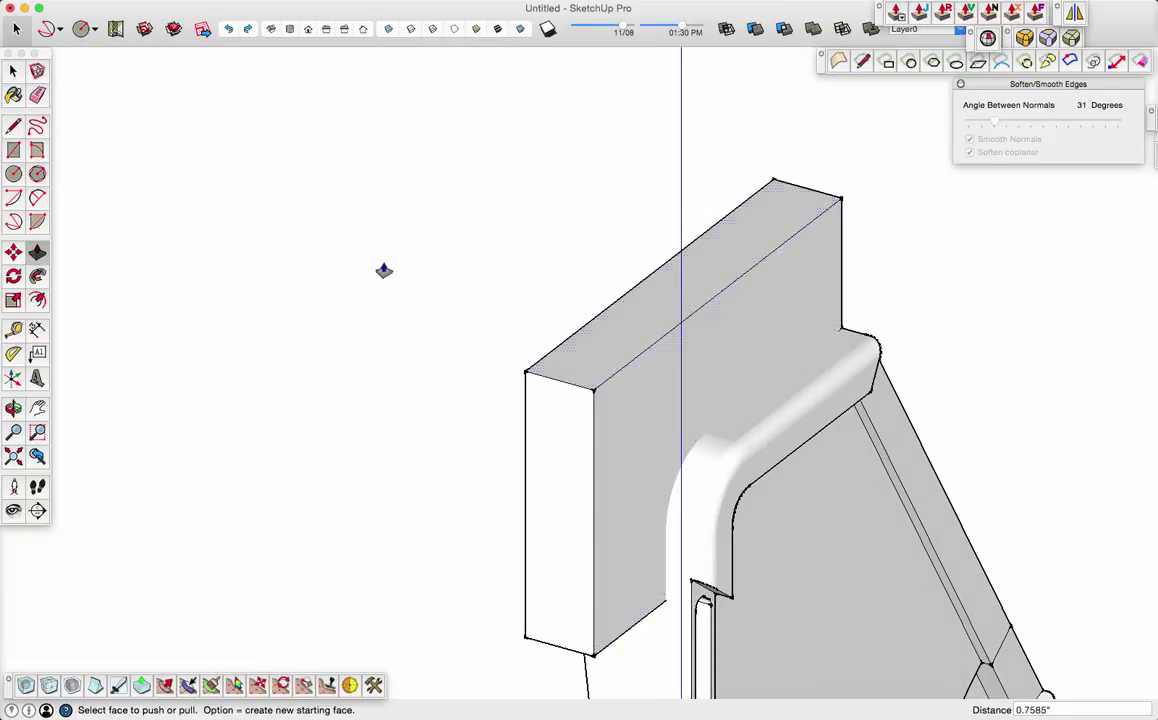
- Explode the panel group and intersect its faces with the L-shaped block
middle_click_drag(354, 258, 680, 313)
key("space")
triple_click(680, 313)
left_click(607, 377)
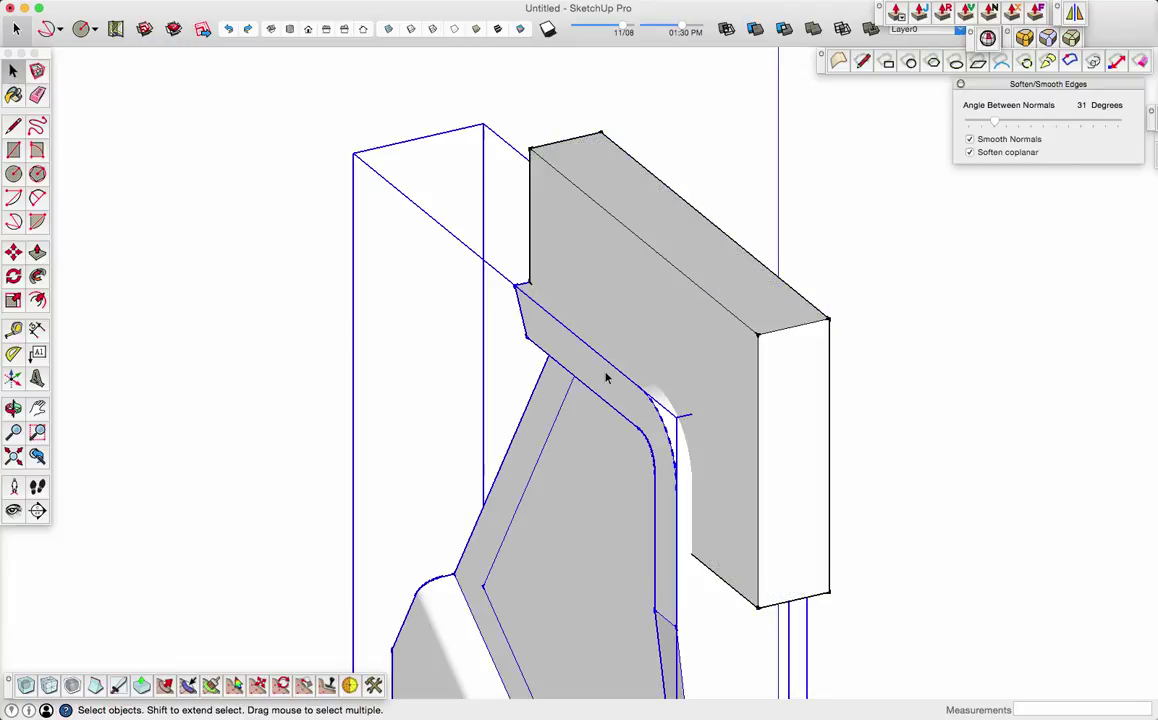
right_click(605, 375)
left_click(665, 452)
left_click(649, 318)
middle_click_drag(649, 318, 1036, 387)
left_click(664, 467, "shift")
right_click(659, 459)
mouse_move(747, 579)
left_click(858, 595)
left_click(890, 222)
- Erase the L-shaped block's edges and leftover face, keeping only the intersection lines on the raised border
scroll(890, 222, "down", 2)
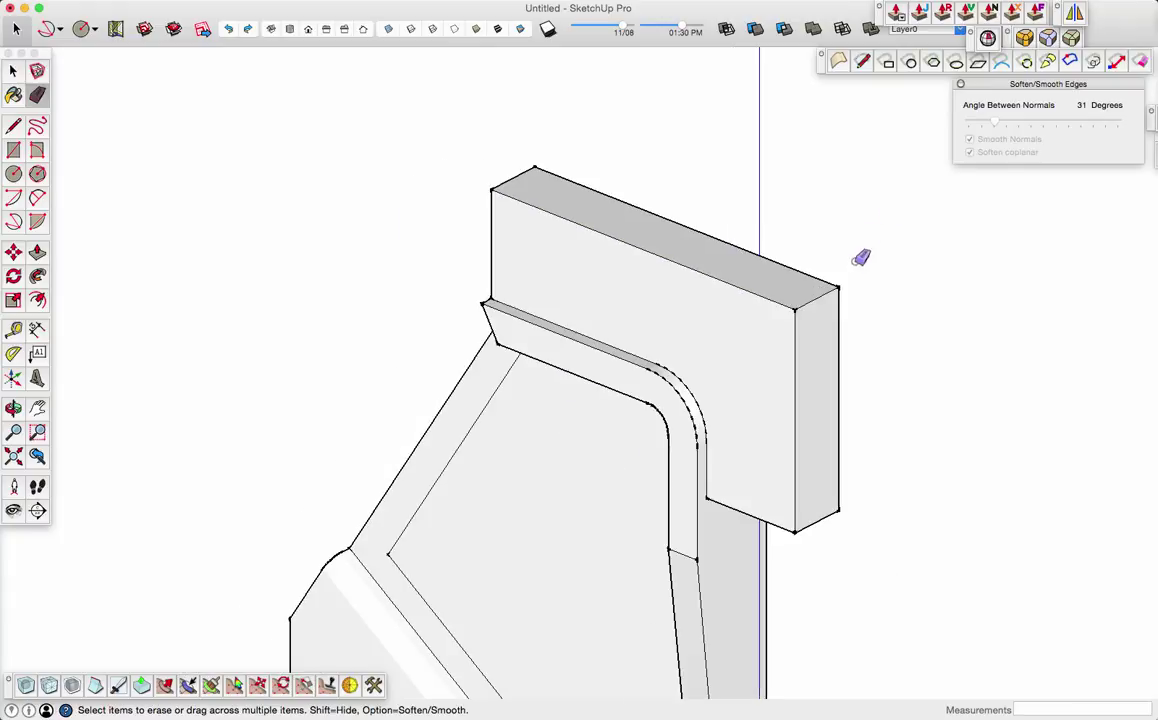
left_click_drag(855, 266, 860, 376)
left_click_drag(796, 533, 826, 514)
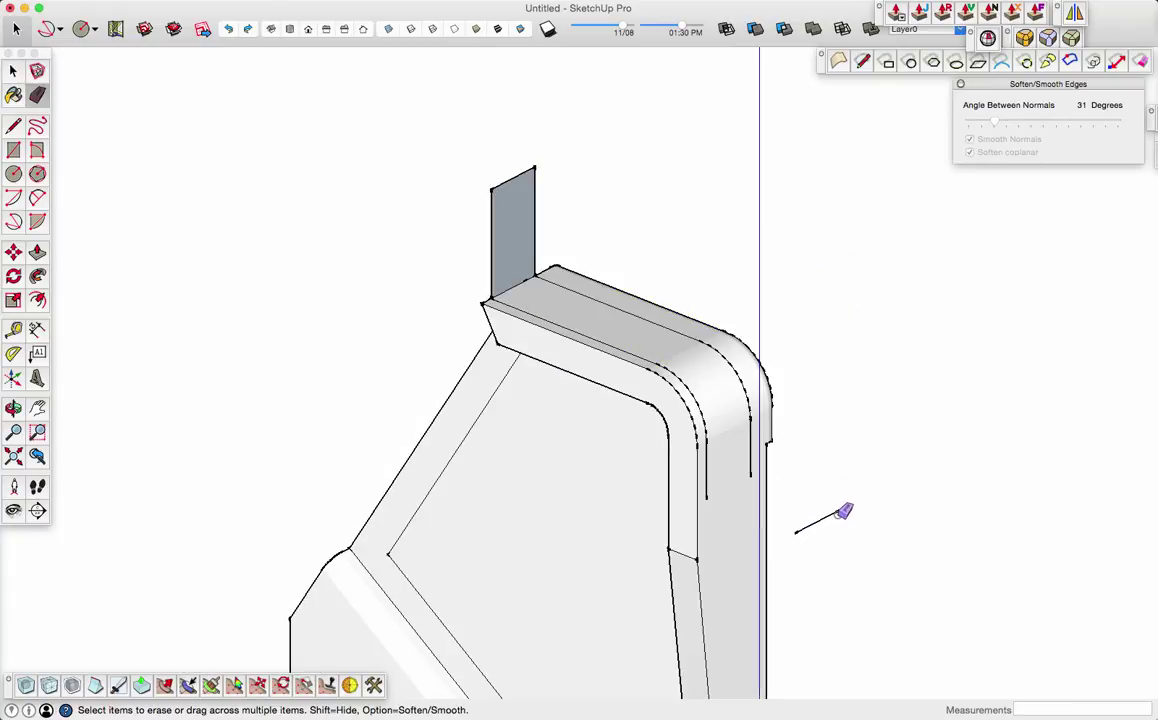
mouse_move(846, 511)
middle_mouse_down()
mouse_move(801, 486)
mouse_move(752, 207)
mouse_move(889, 129)
mouse_move(805, 118)
middle_mouse_up()
left_click(748, 332)
middle_click_drag(545, 235, 556, 225)
left_click_drag(552, 167, 560, 167)
mouse_move(840, 295)
middle_mouse_down()
mouse_move(388, 282)
mouse_move(835, 341)
mouse_move(240, 404)
middle_mouse_up()
- Inspect the border in X-ray view and draw an edge closing the lower end of the intersected strip
scroll(176, 362, "down", 2)
scroll(176, 362, "up", 3)
key("space")
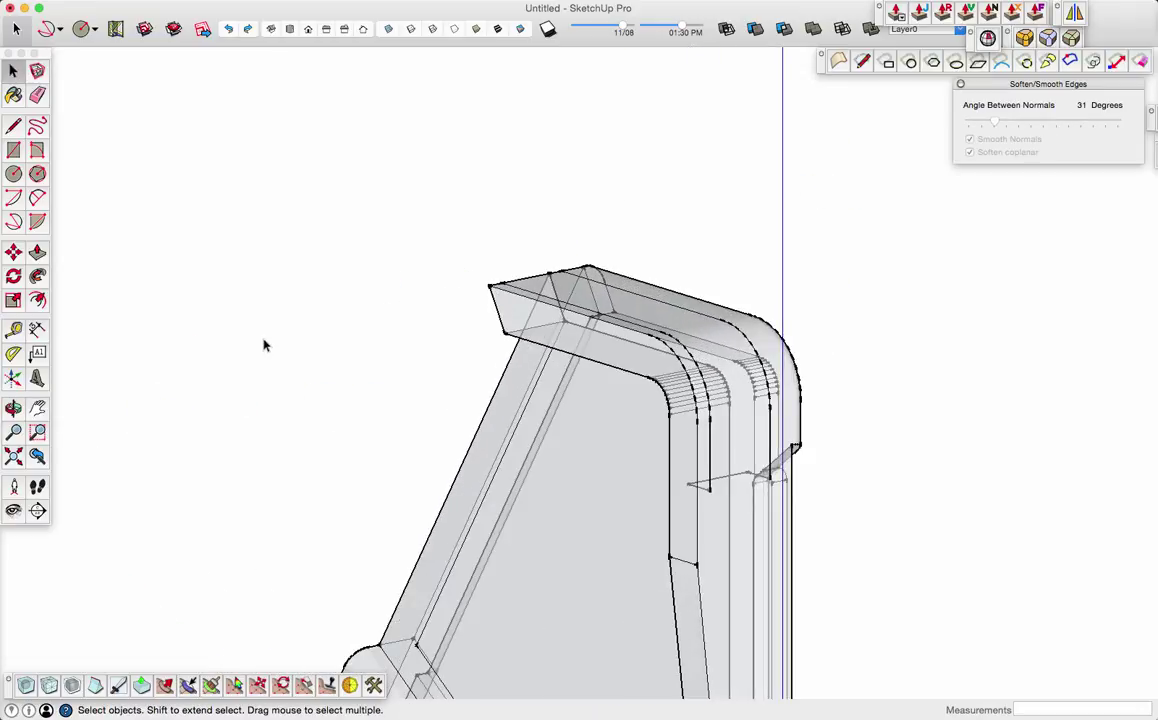
key("x")
scroll(266, 344, "down", 1)
key("l")
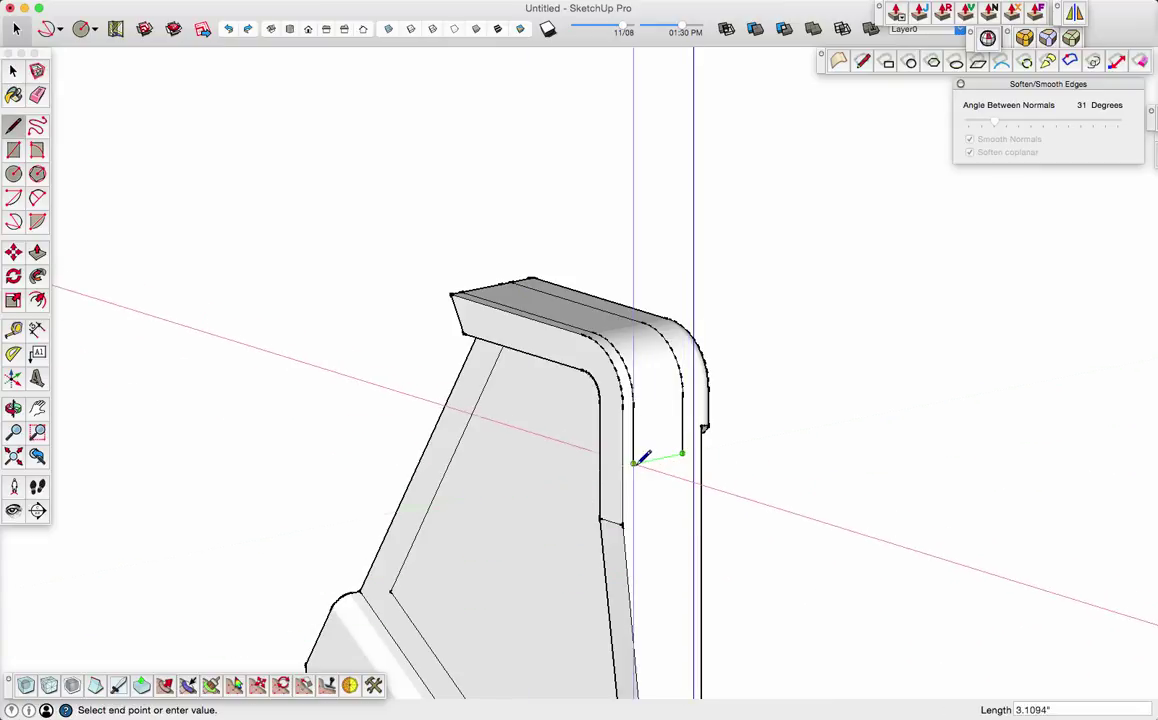
scroll(747, 435, "down", 2)
key("space")
- Run Solid Inspector and fix the internal face error
left_click(987, 39)
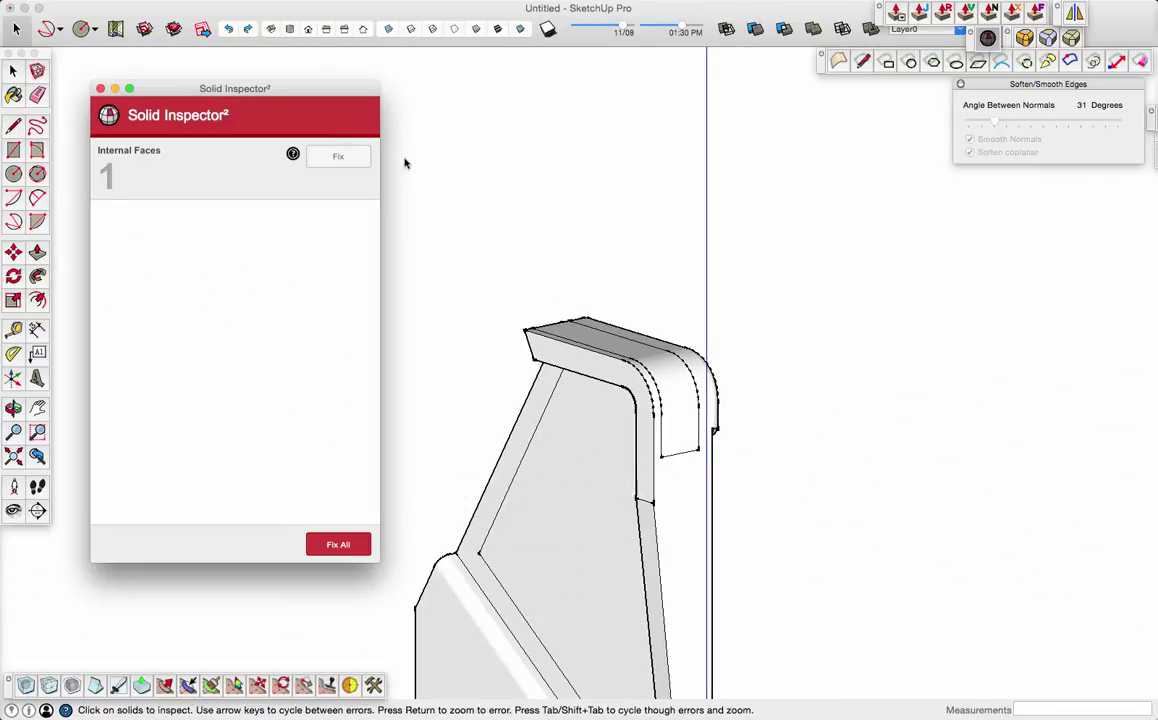
left_click(338, 156)
left_click(101, 89)
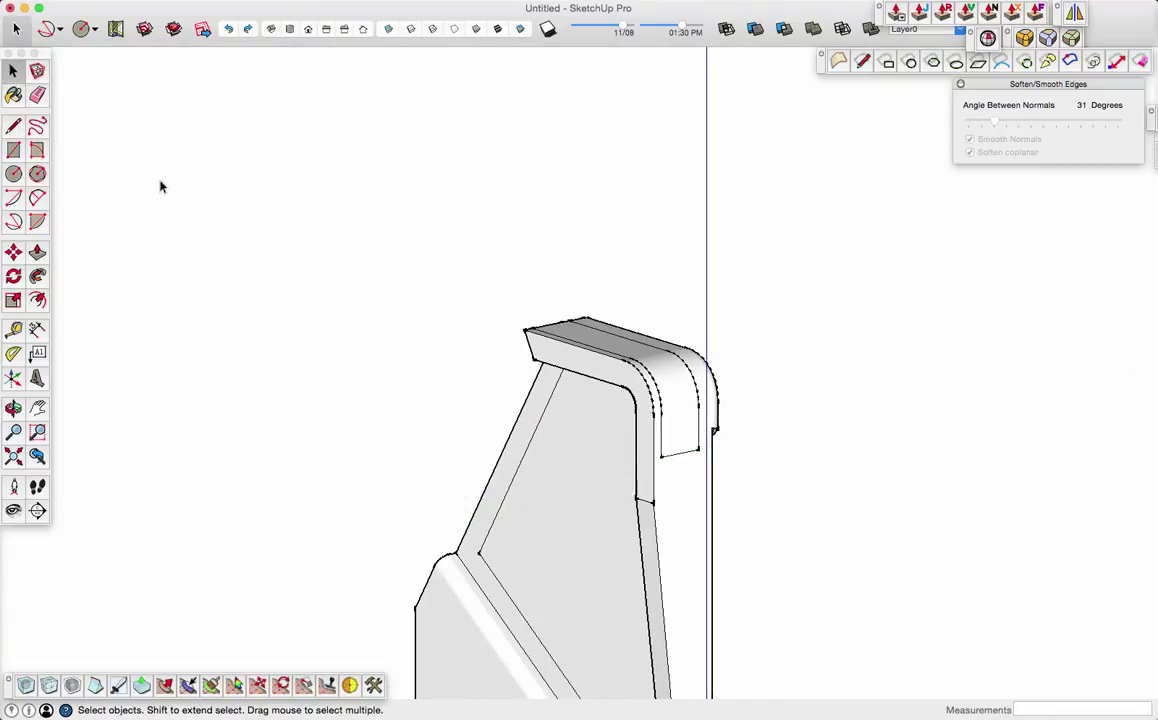
- Thicken the curved strip around the border's upper corner outward with Joint Push Pull
scroll(285, 318, "down", 1)
left_click(921, 12)
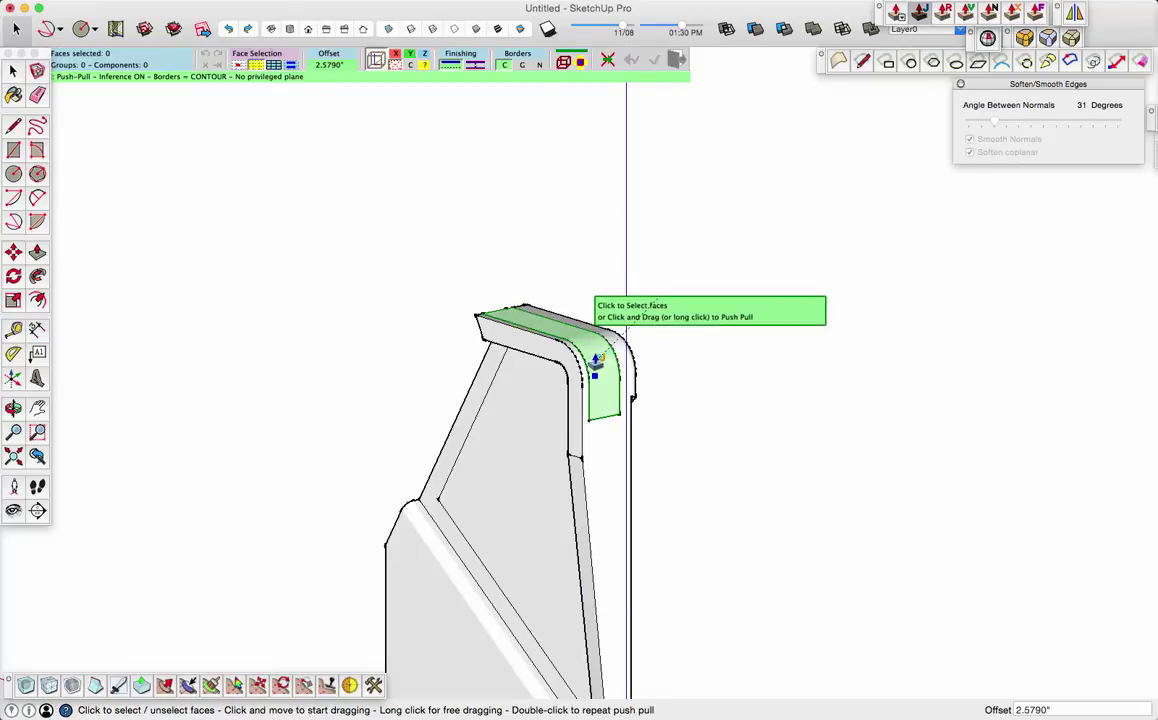
left_click(451, 70)
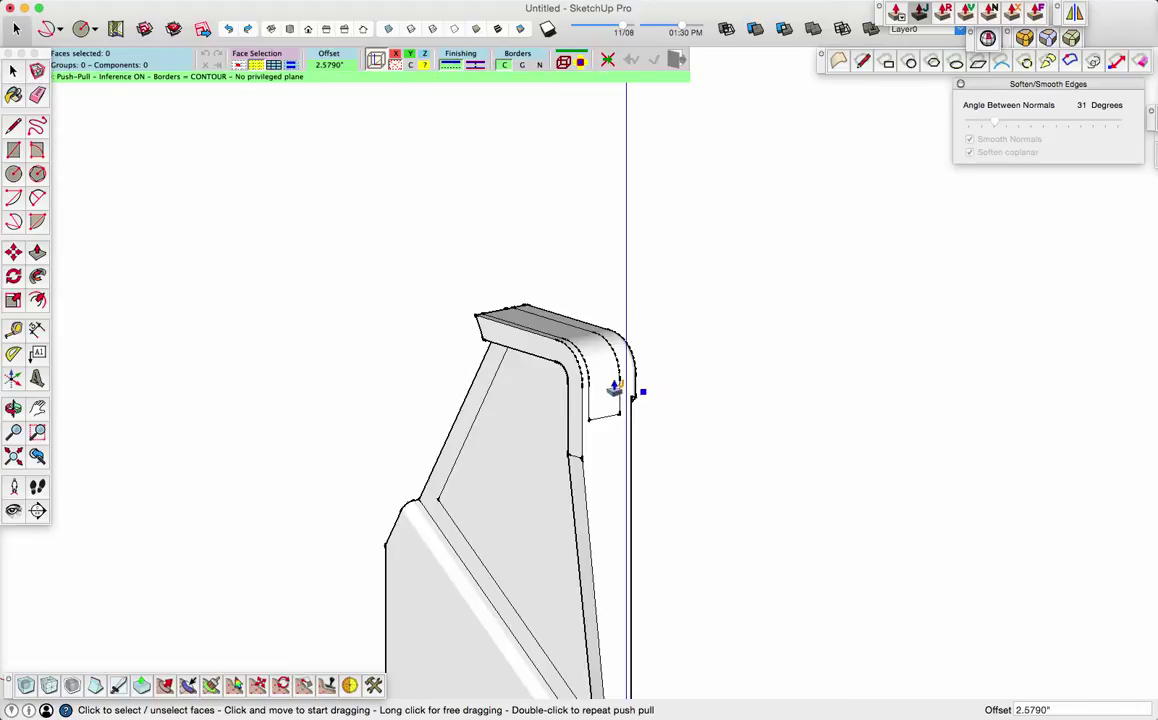
left_click(604, 392)
left_click_drag(604, 392, 619, 386)
left_click(730, 380)
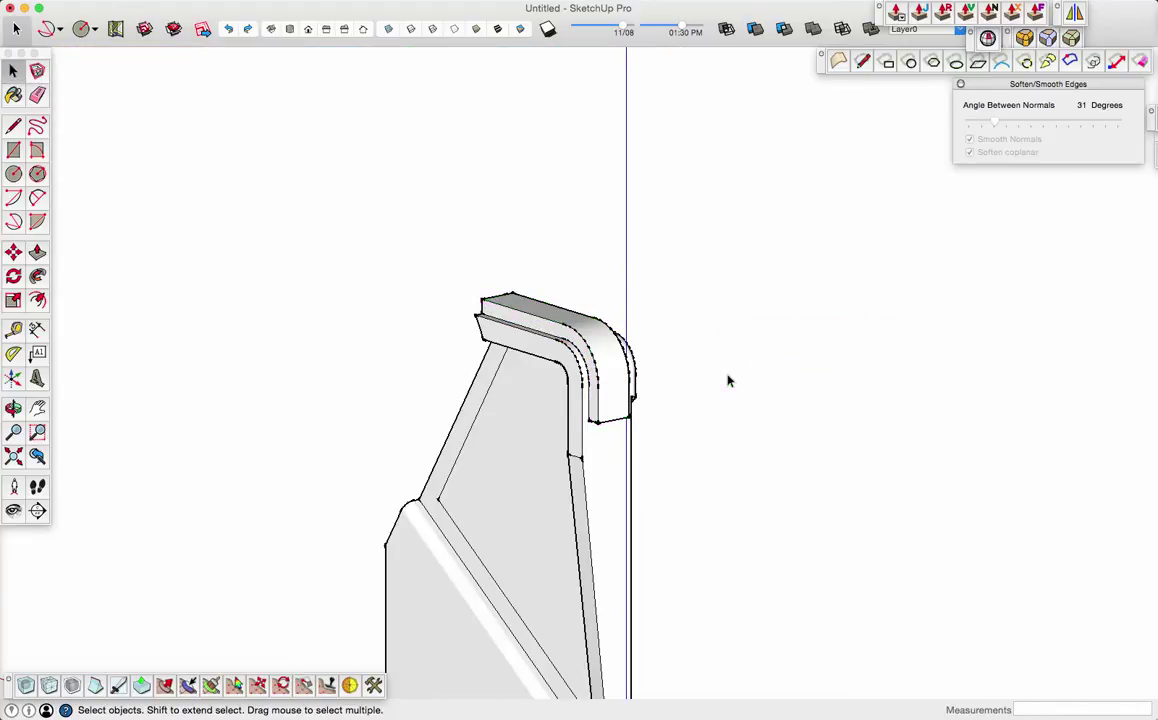
- Round the front outer edge of the thickened upper corner strip with Round Corner at 0.8" offset and 8 segments, and check the solid for errors
middle_click_drag(726, 380, 661, 399)
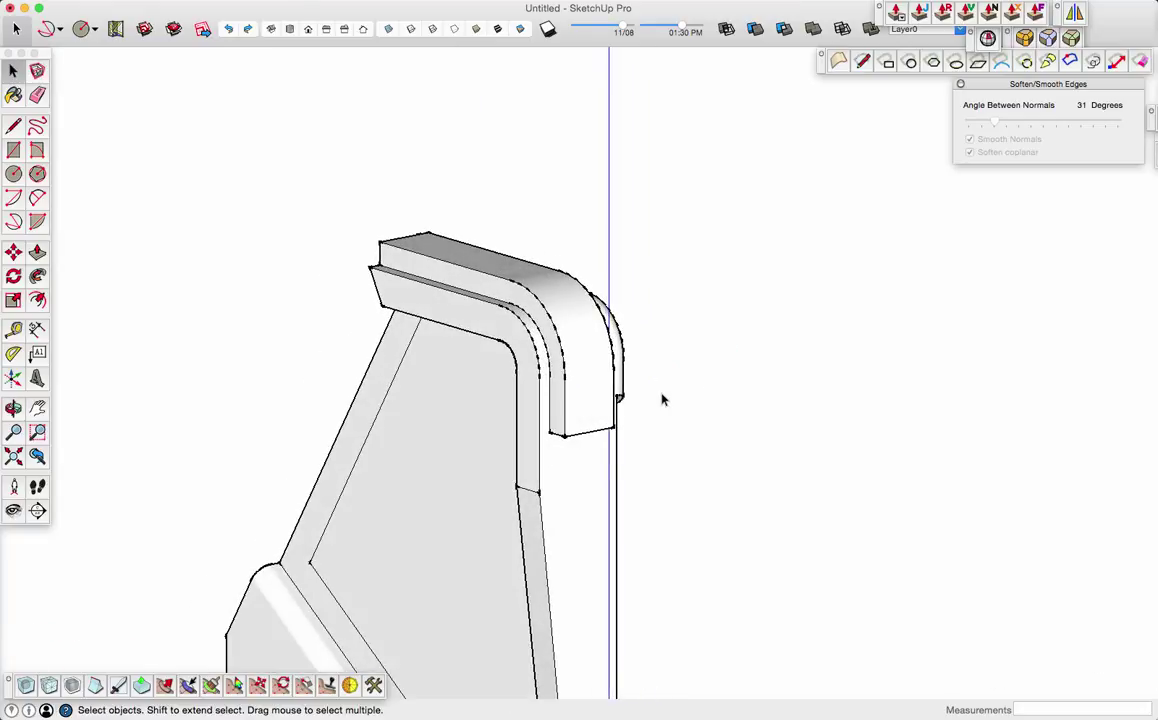
left_click(239, 0)
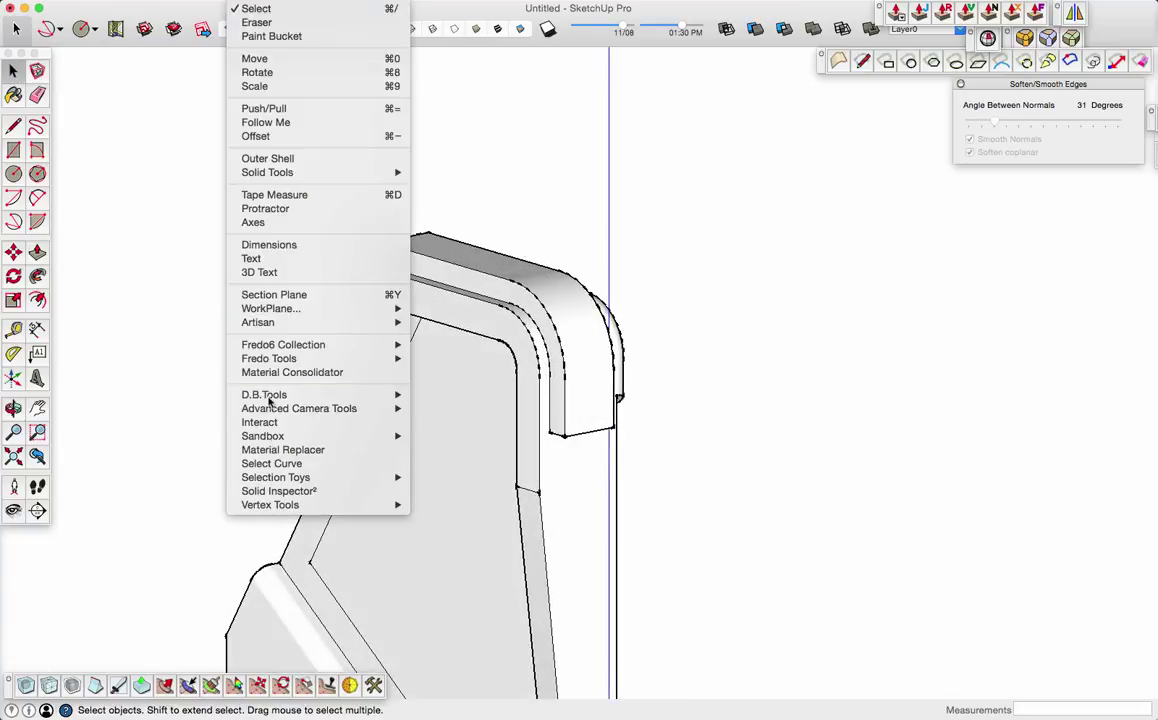
left_click(271, 463)
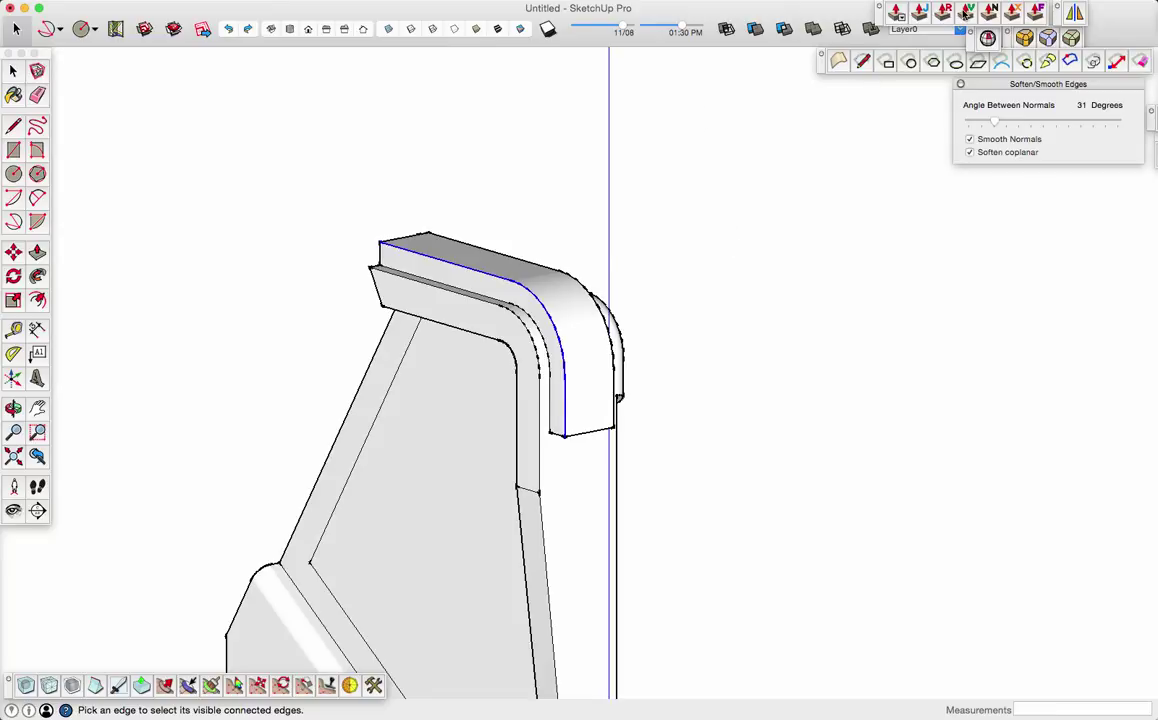
left_click(1024, 40)
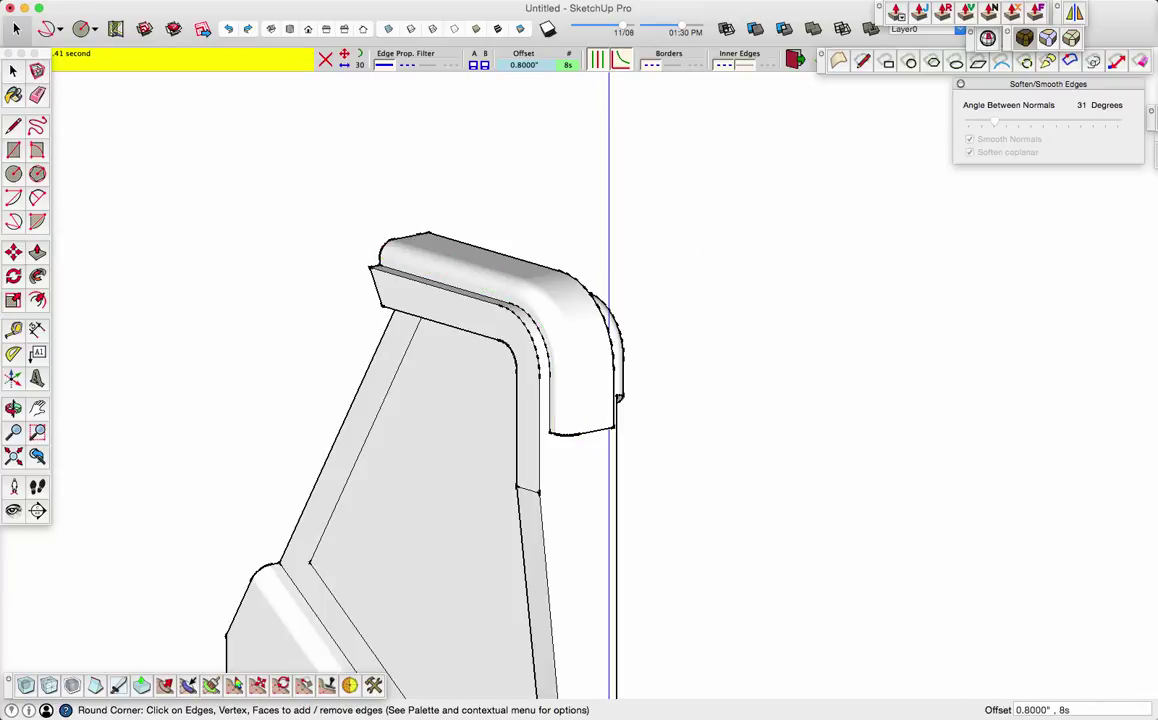
left_click(987, 40)
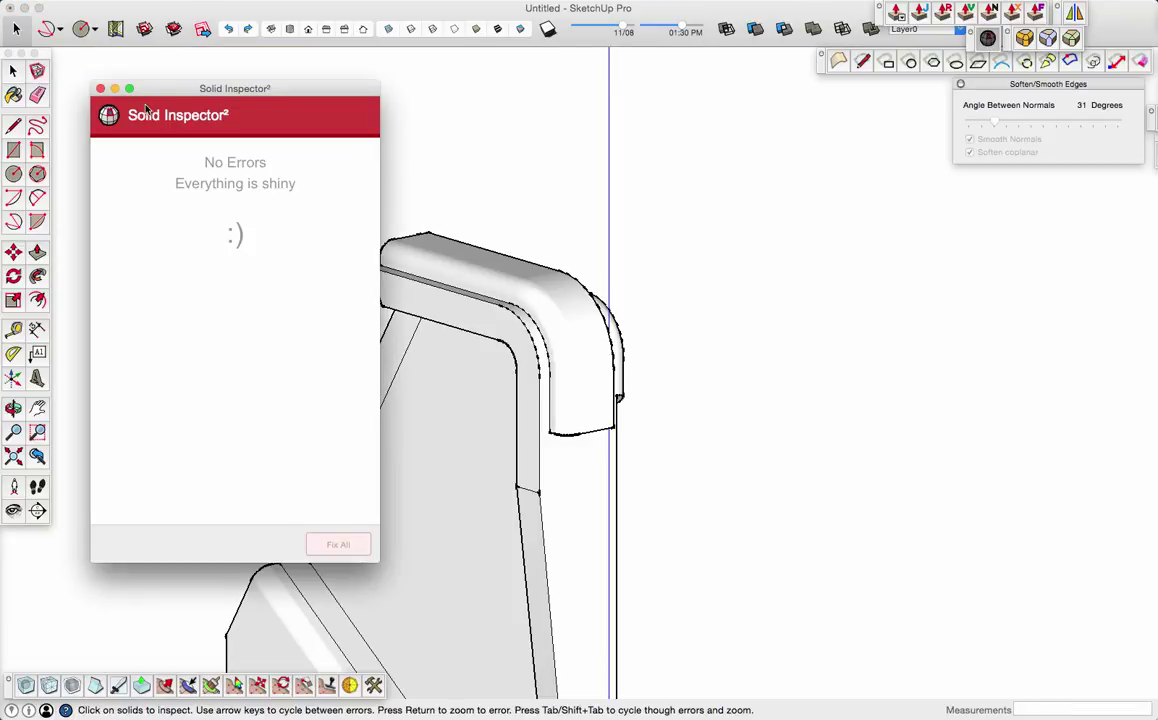
left_click(100, 89)
- Round the strip's matching outer edge on the opposite side with the same 0.8" offset and 8 segments, and recheck with Solid Inspector
middle_click_drag(757, 377, 405, 351)
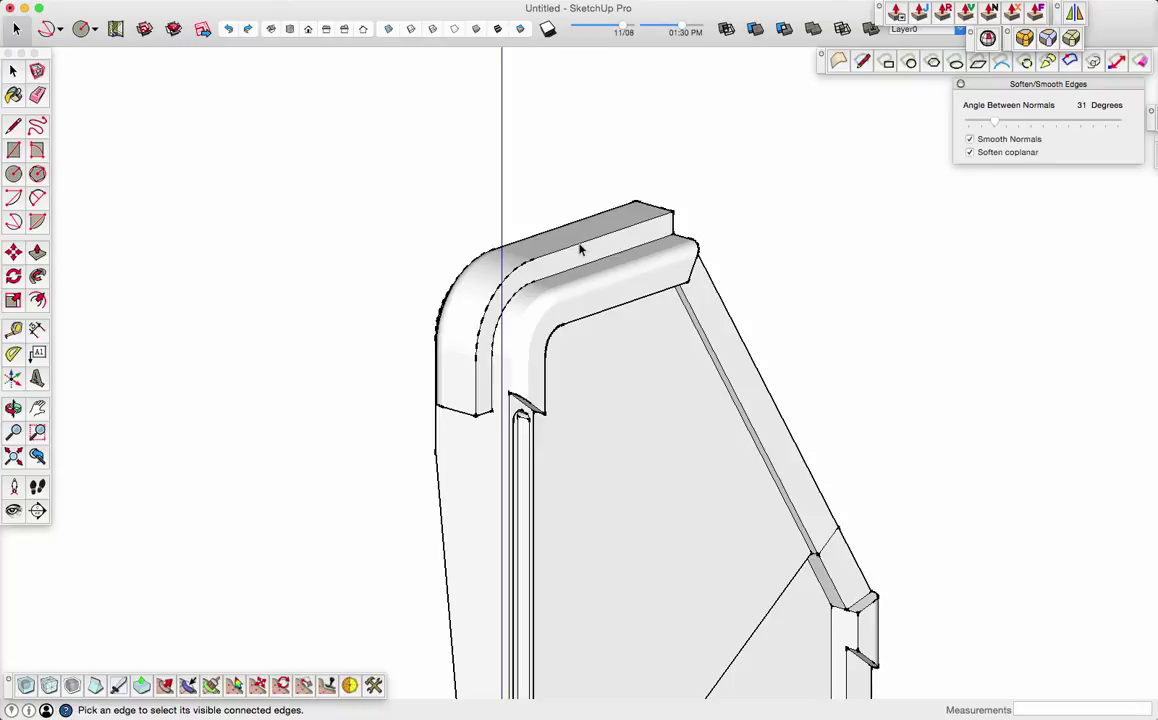
key("shift+r")
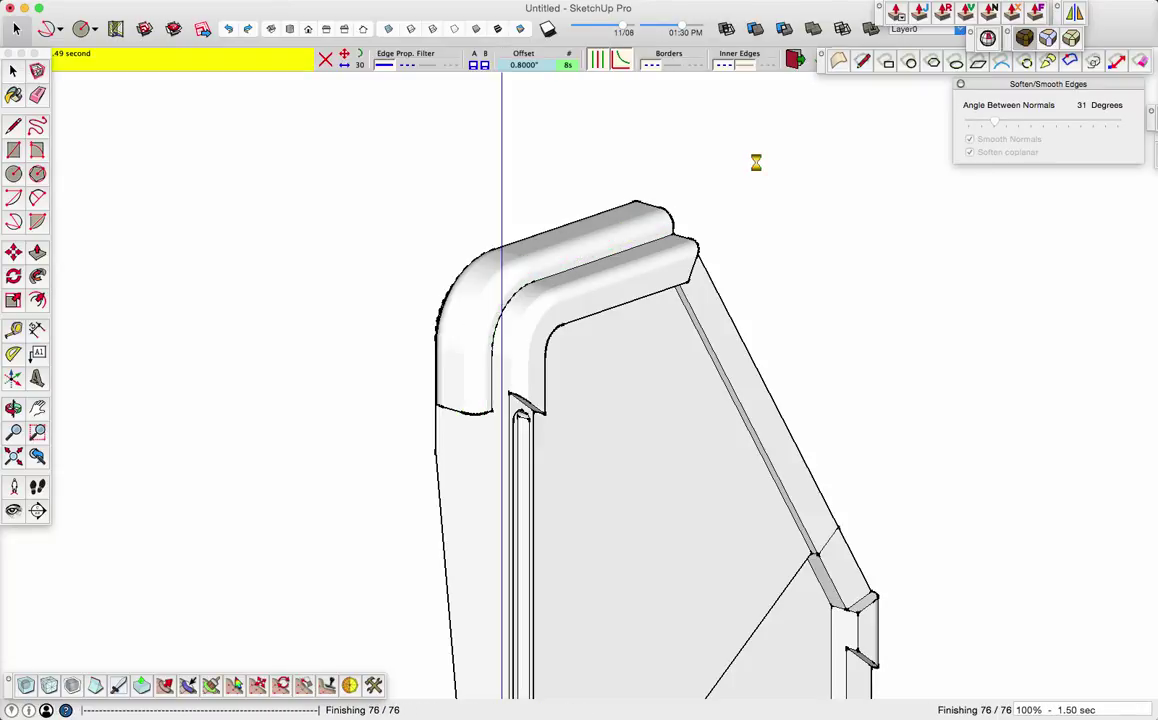
left_click(763, 184)
left_click(987, 38)
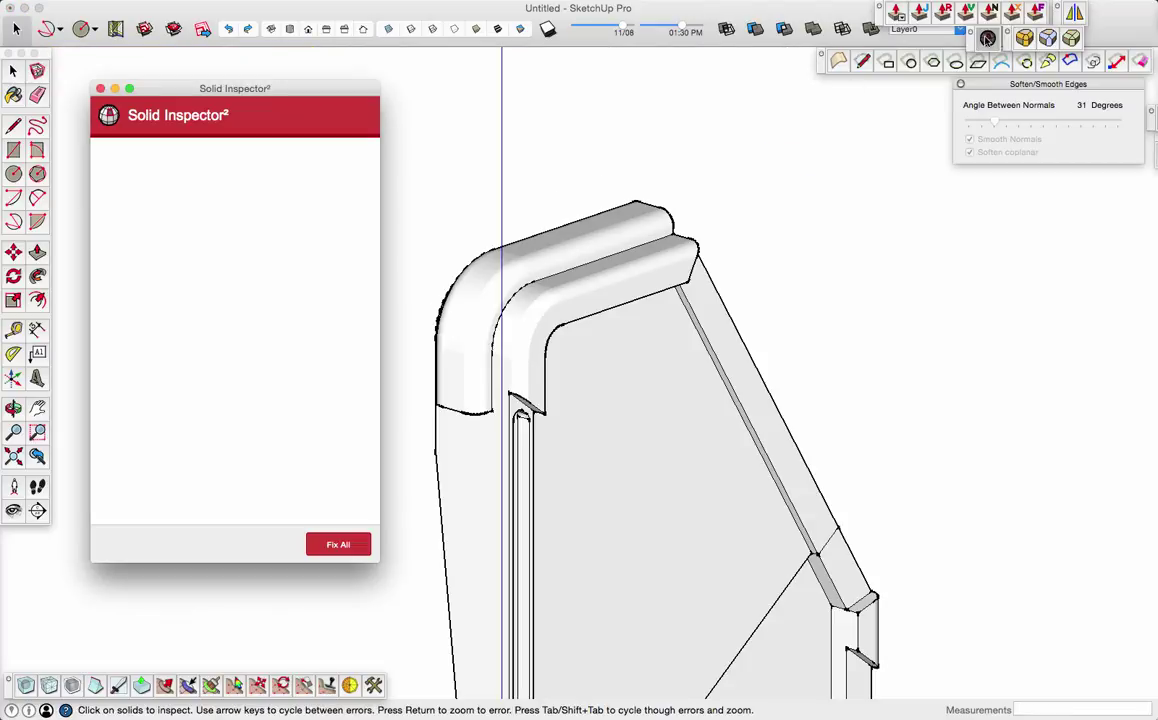
left_click(326, 163)
left_click(101, 88)
- Examine the whole panel from several angles, including the rounded upper corner, the border segments and the circular feature
scroll(249, 262, "down", 5)
mouse_move(249, 262)
middle_mouse_down()
mouse_move(889, 258)
mouse_move(258, 160)
mouse_move(731, 305)
mouse_move(338, 310)
middle_mouse_up()
scroll(258, 160, "down", 3)
key("p")
scroll(341, 326, "down", 3)
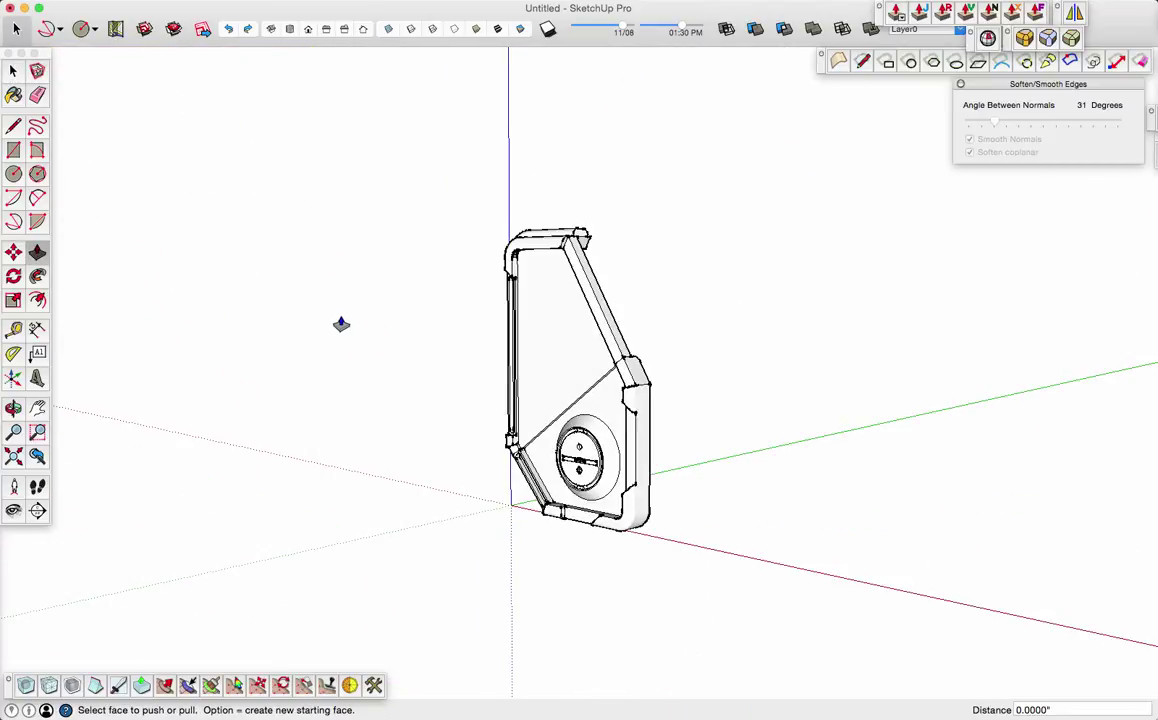
key("space")
scroll(504, 380, "up", 5)
mouse_move(504, 380)
middle_mouse_down()
mouse_move(921, 434)
mouse_move(1050, 470)
middle_mouse_up()
left_click(548, 33)
left_click(548, 33)
left_click(548, 33)
left_click(548, 33)
middle_click_drag(1000, 105, 745, 100)
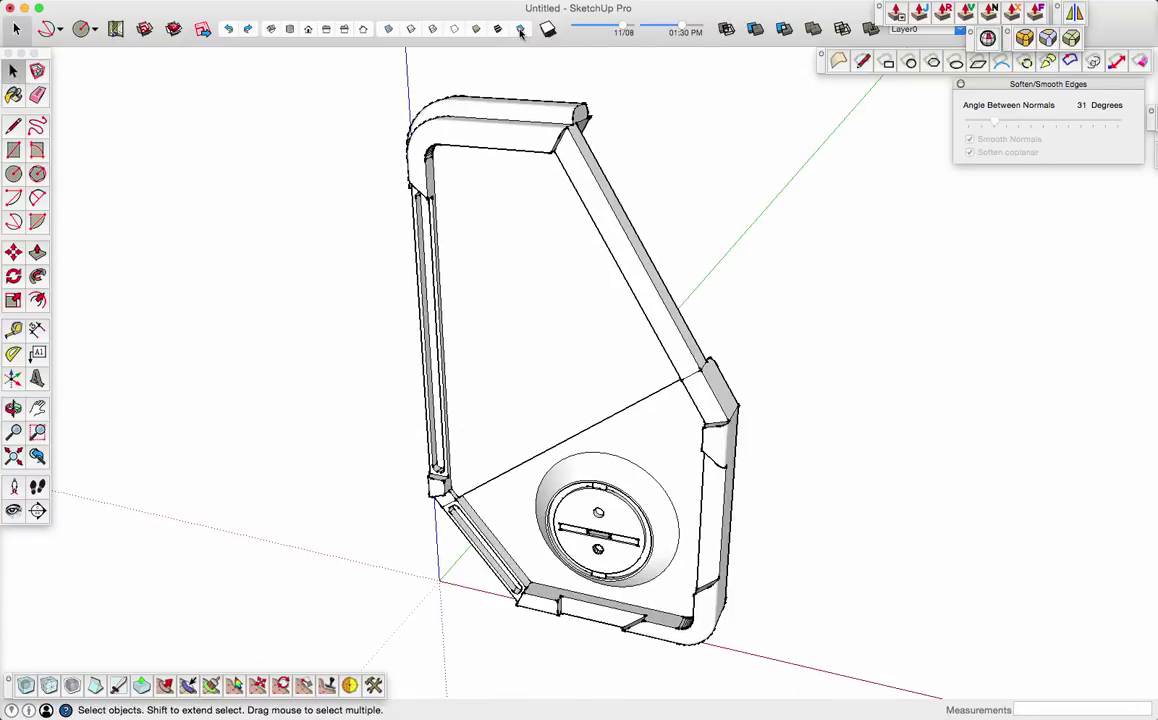
middle_click_drag(528, 111, 573, 145)
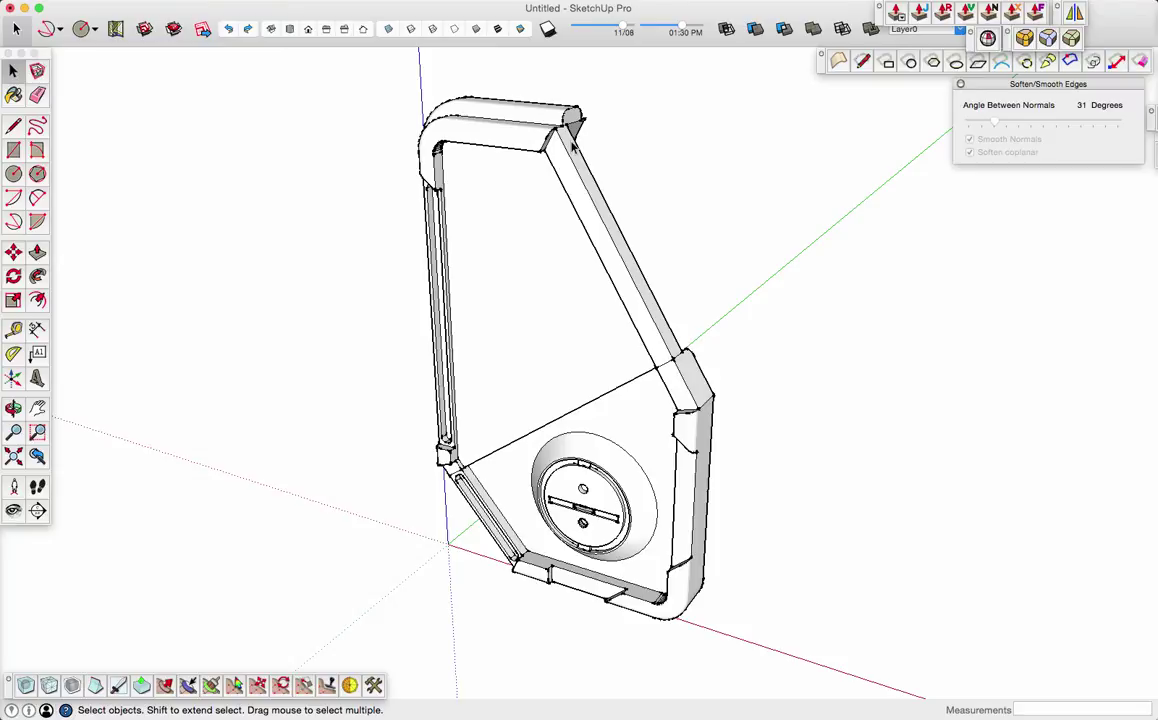